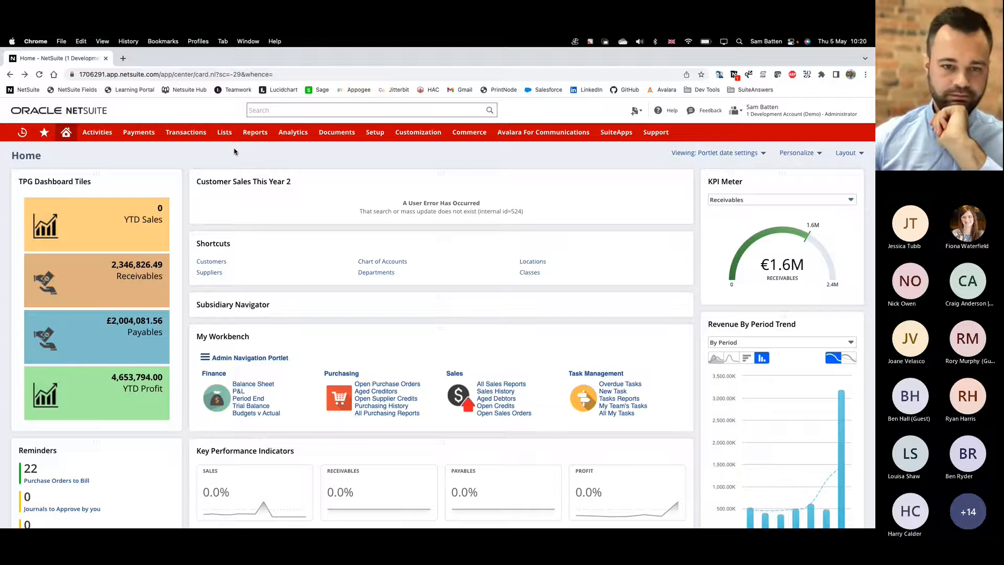
Start creating a new saved search from the reports area
mouse_move(232, 137)
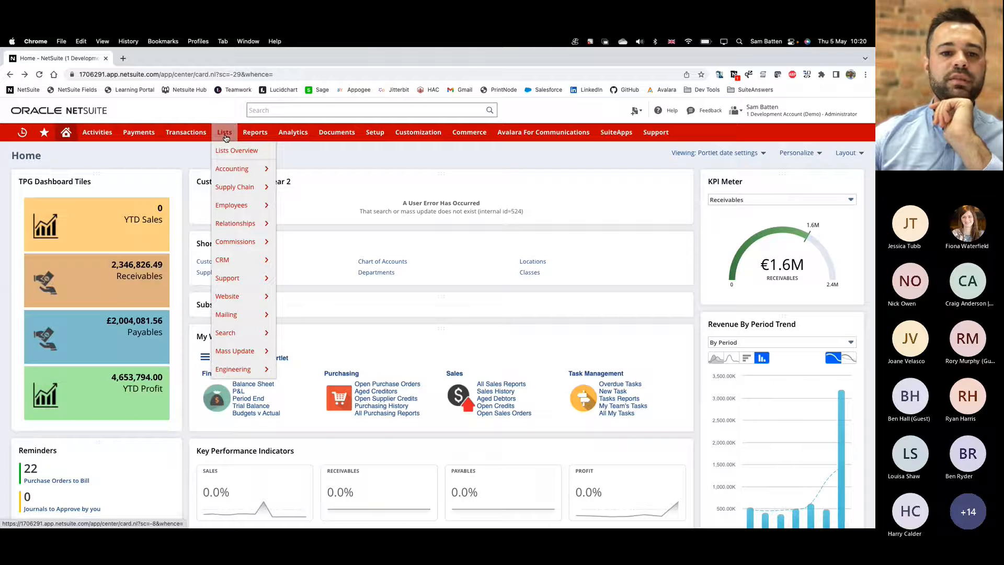
mouse_move(267, 335)
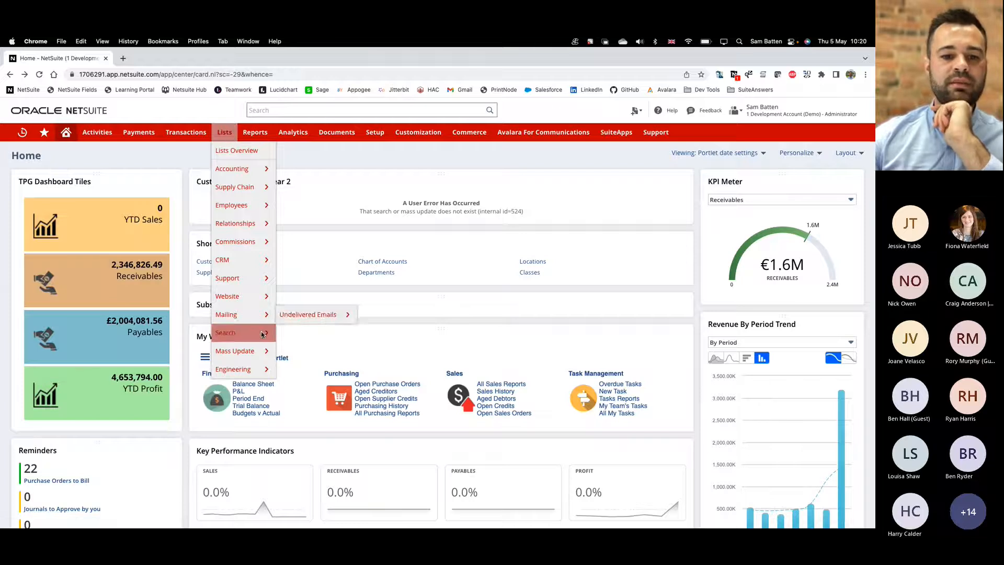
mouse_move(309, 334)
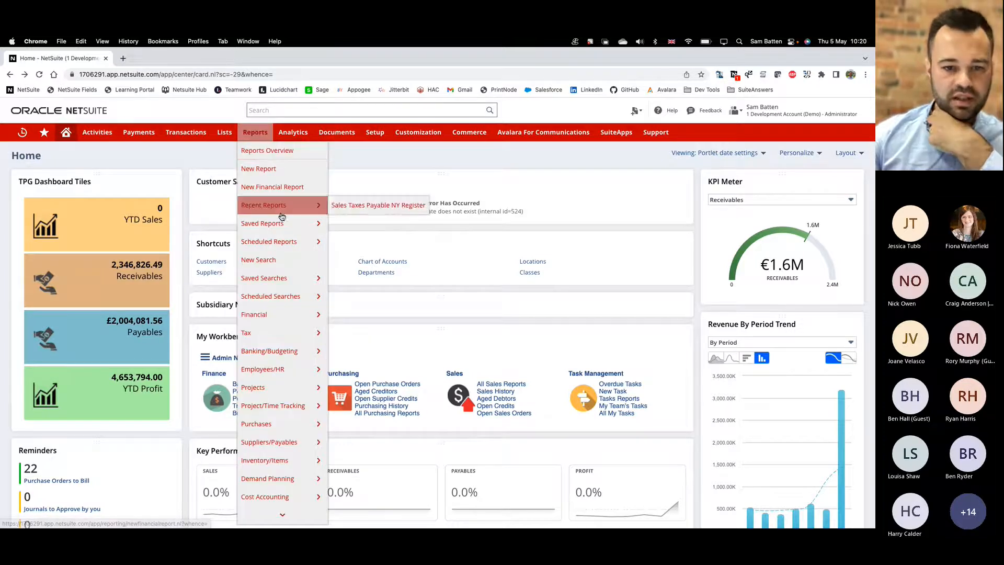
mouse_move(305, 283)
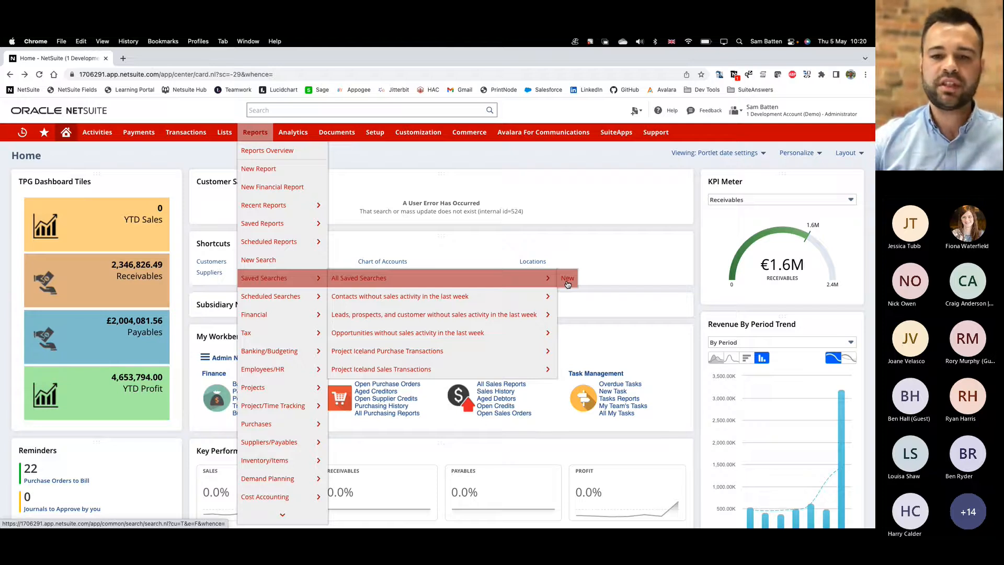
click(567, 278)
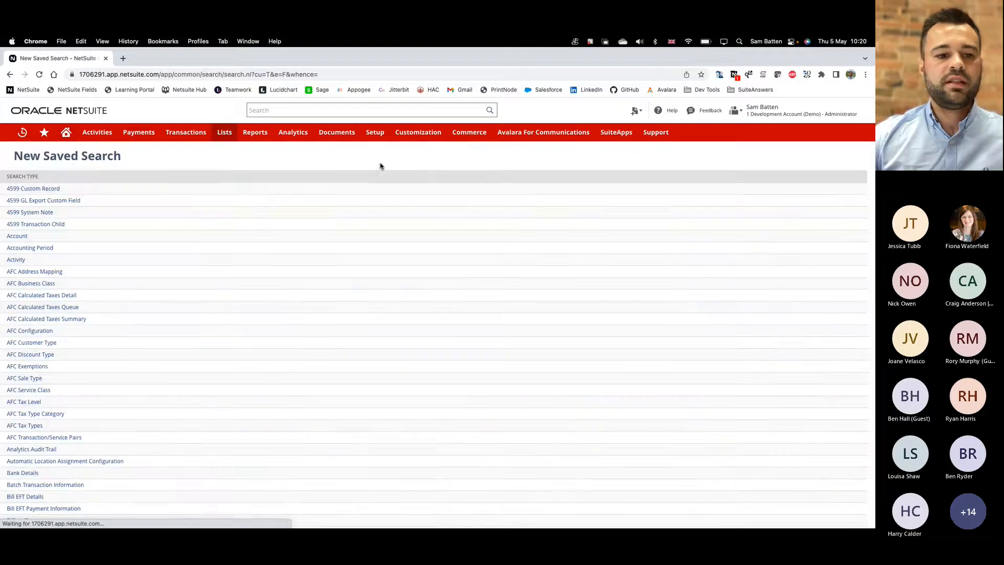
Choose Transaction as the record type for the new saved search
scroll(256, 216, down, 10)
scroll(255, 216, down, 20)
scroll(256, 216, down, 3)
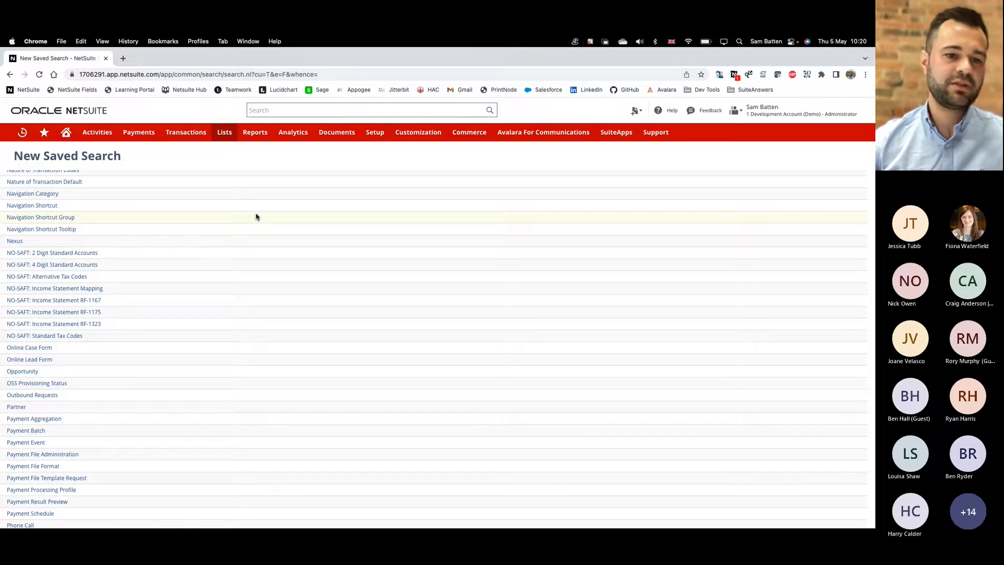
scroll(256, 216, up, 4)
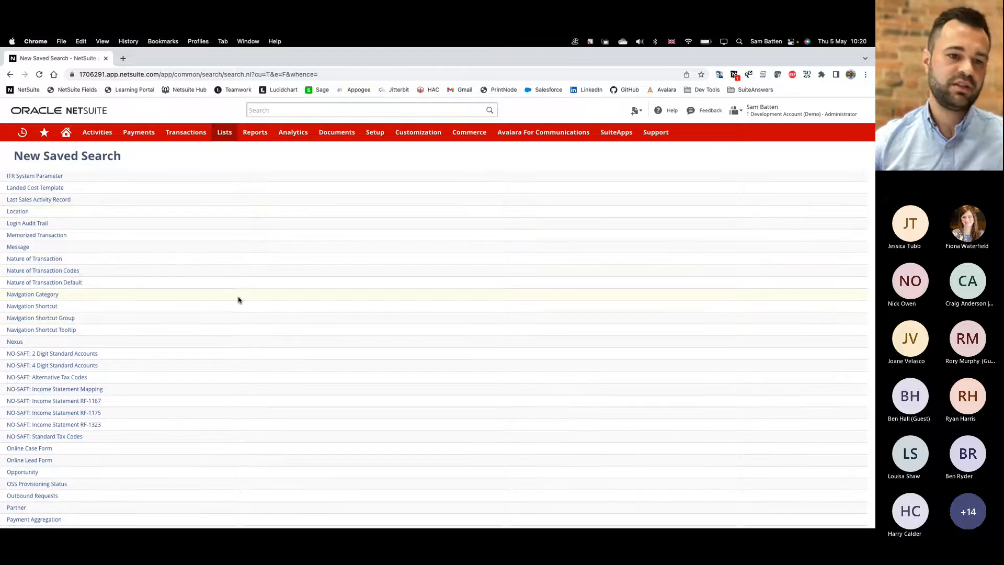
scroll(238, 300, up, 2)
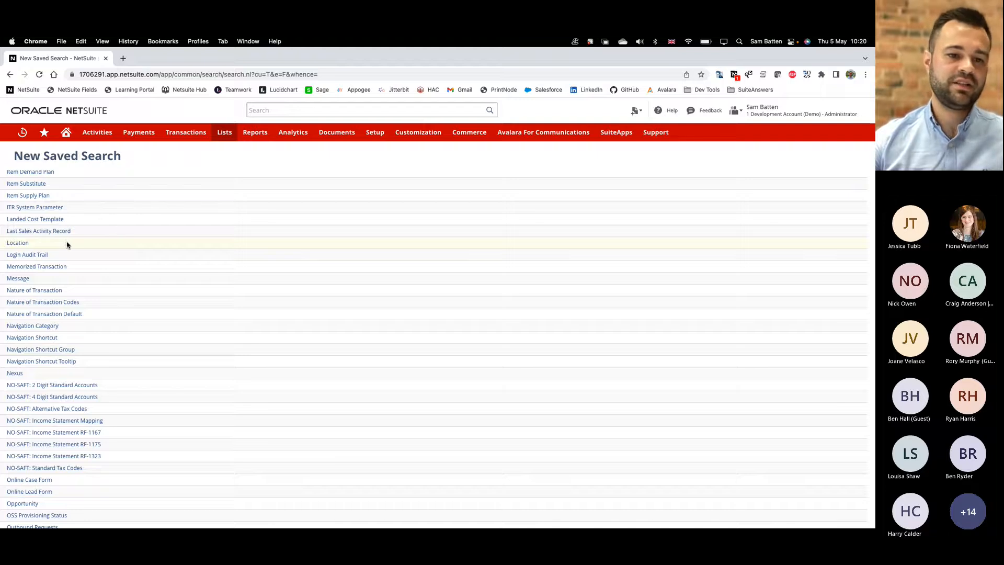
scroll(67, 245, down, 5)
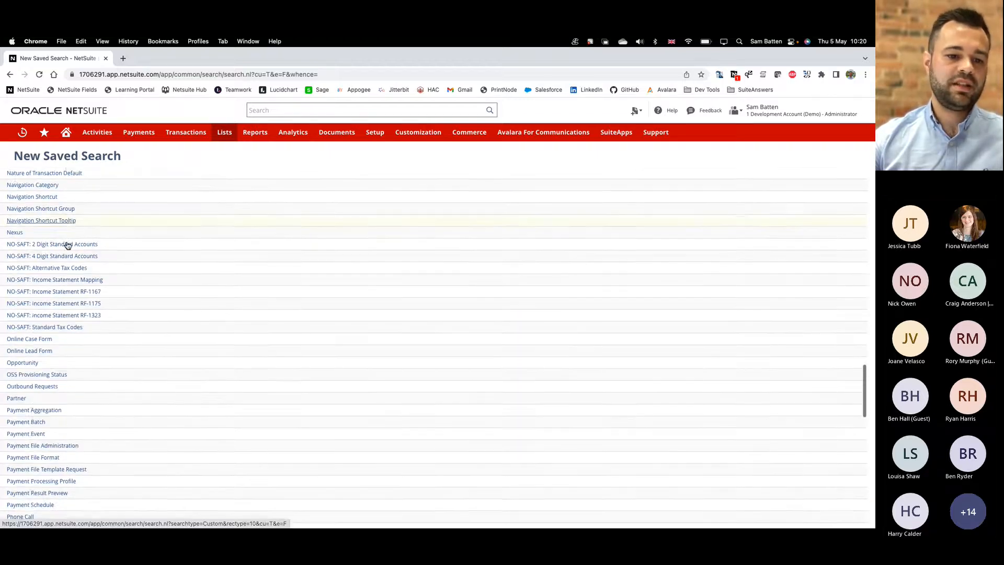
scroll(67, 244, down, 3)
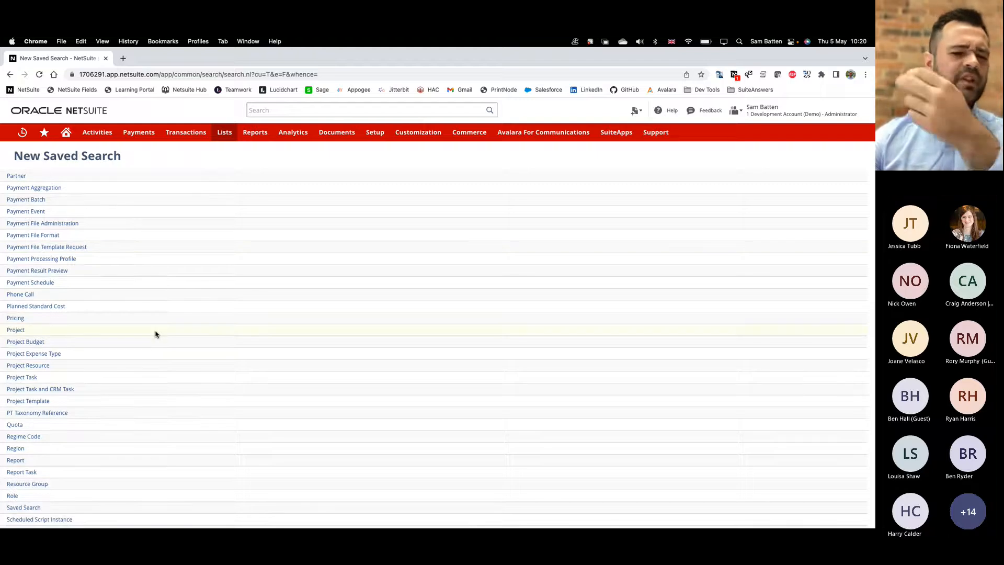
scroll(155, 334, down, 2)
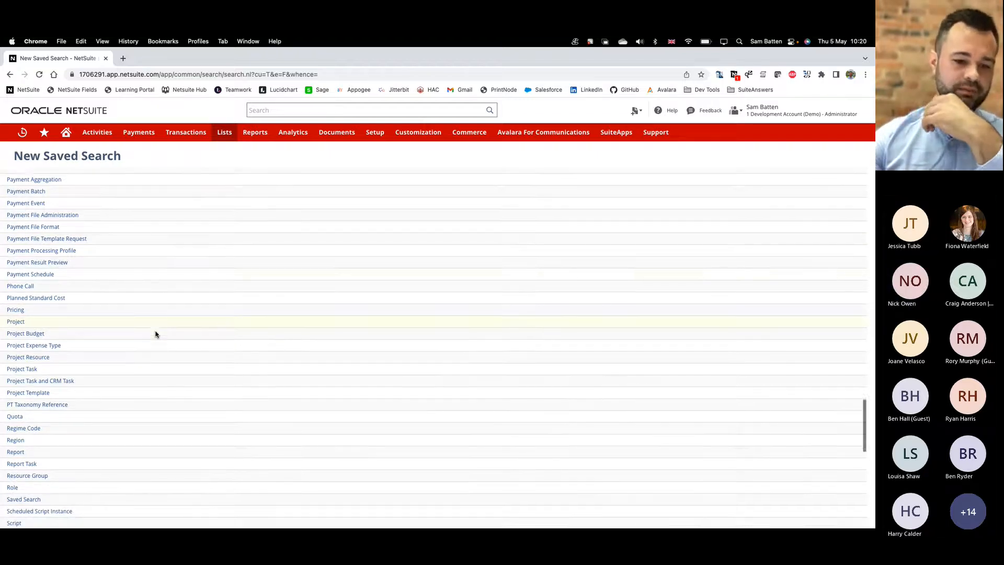
scroll(156, 334, down, 1)
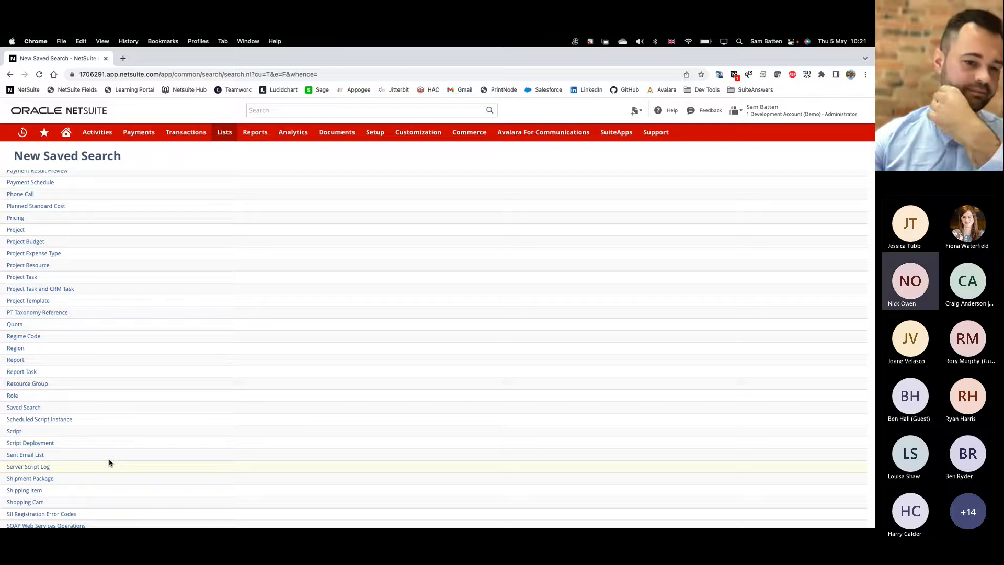
scroll(212, 438, down, 2)
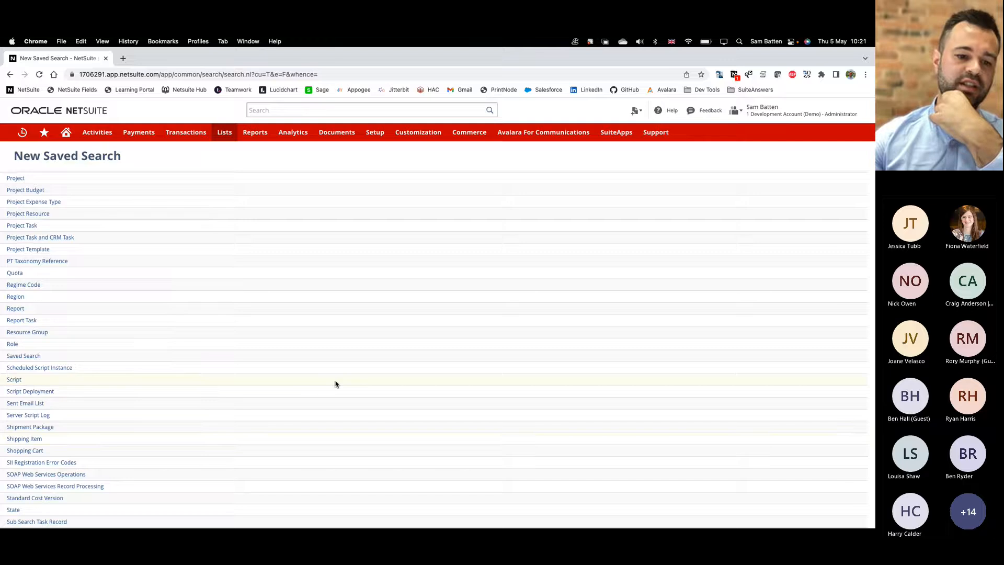
scroll(337, 385, down, 2)
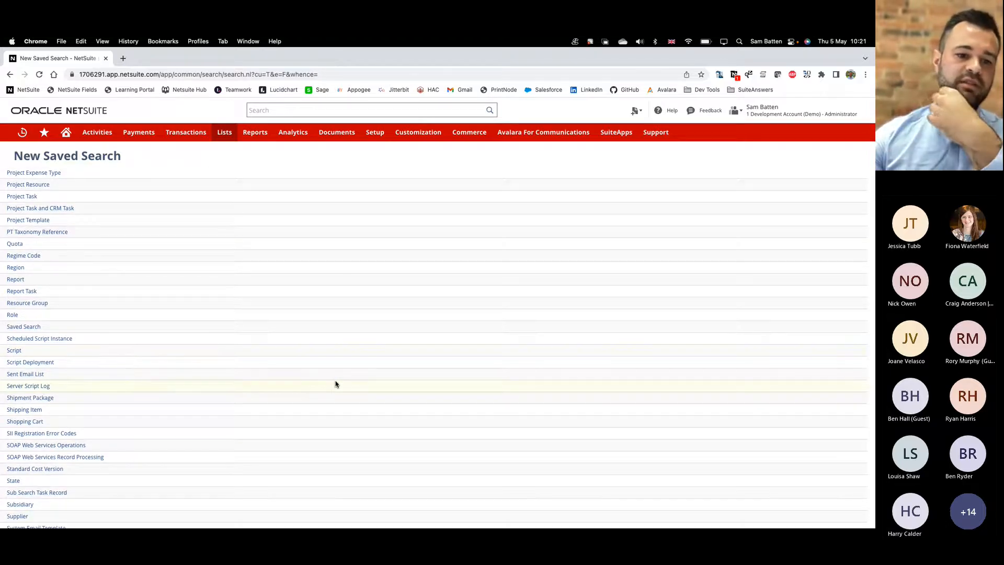
scroll(337, 384, down, 3)
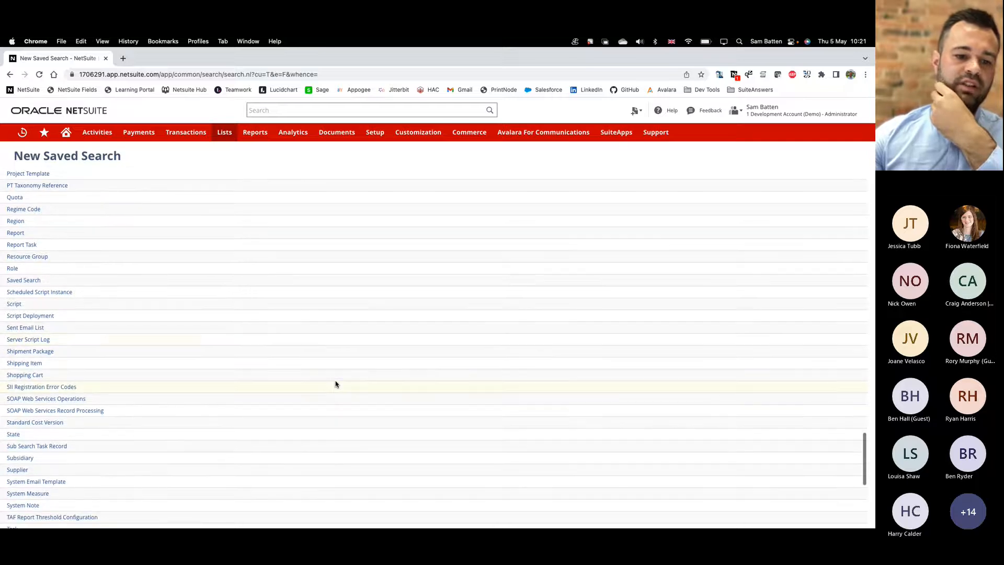
scroll(336, 385, down, 10)
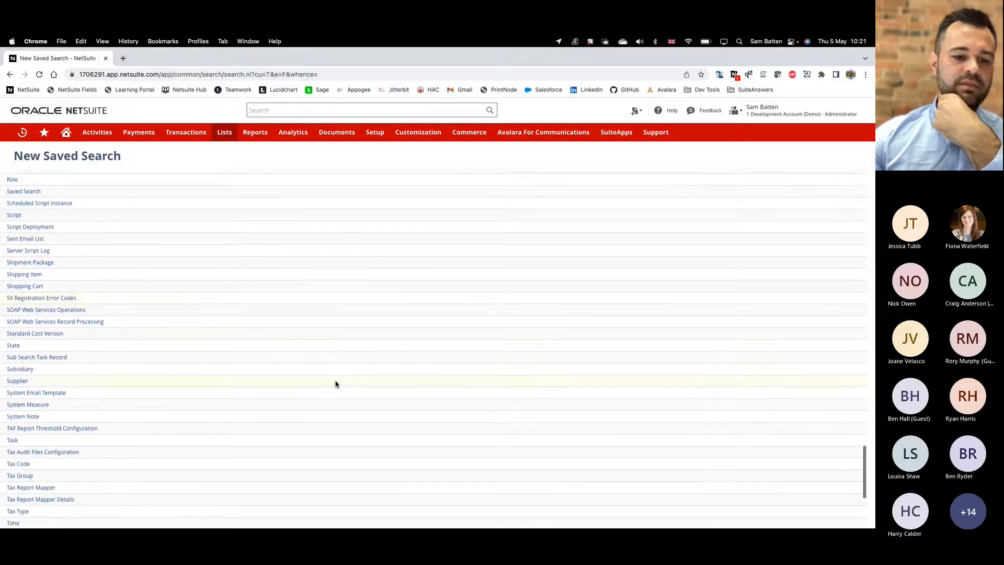
scroll(336, 385, down, 2)
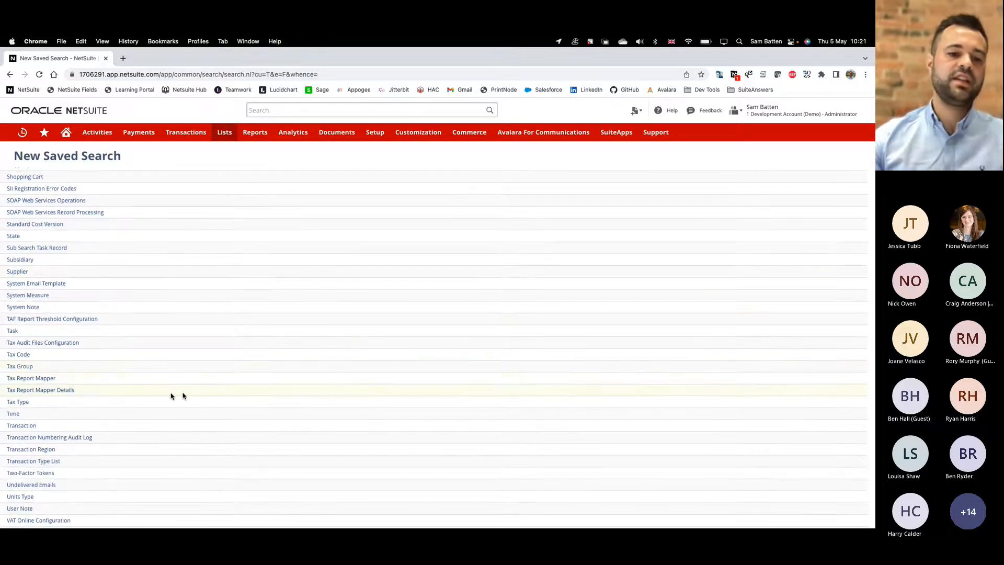
click(32, 428)
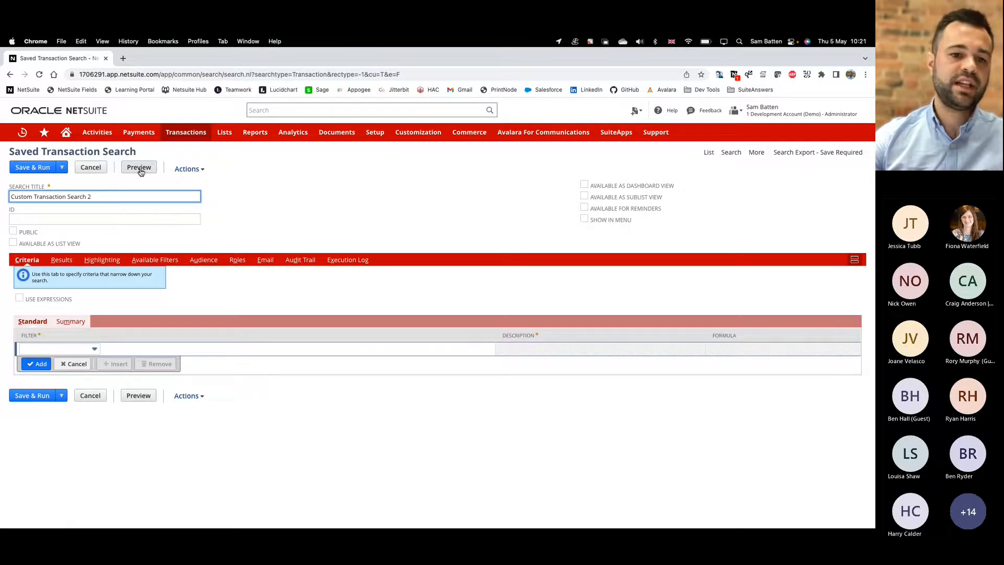
Replace the search title with "Customer Sales This Year"
drag(97, 197, 57, 198)
click(12, 198)
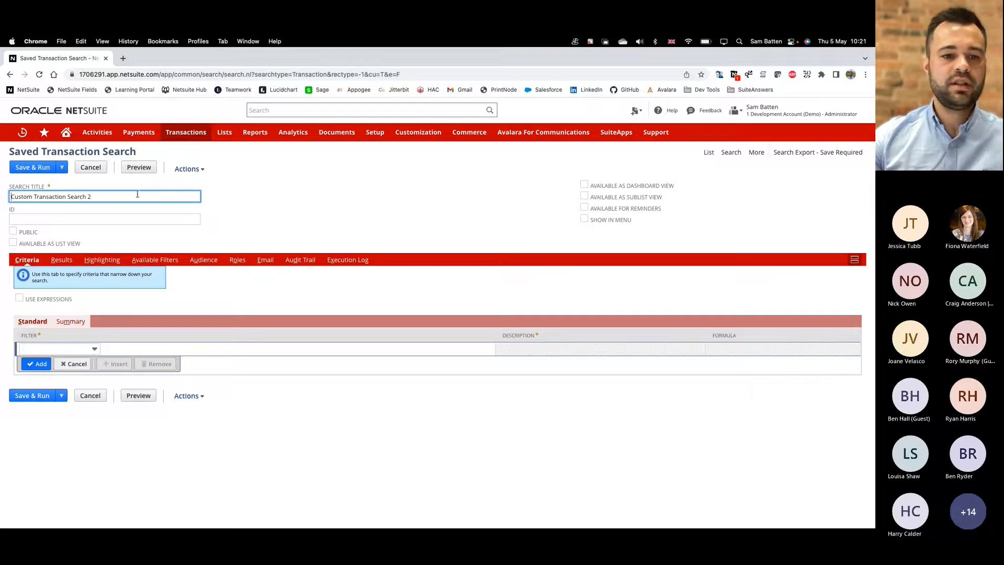
drag(137, 196, 1, 197)
text(Custo)
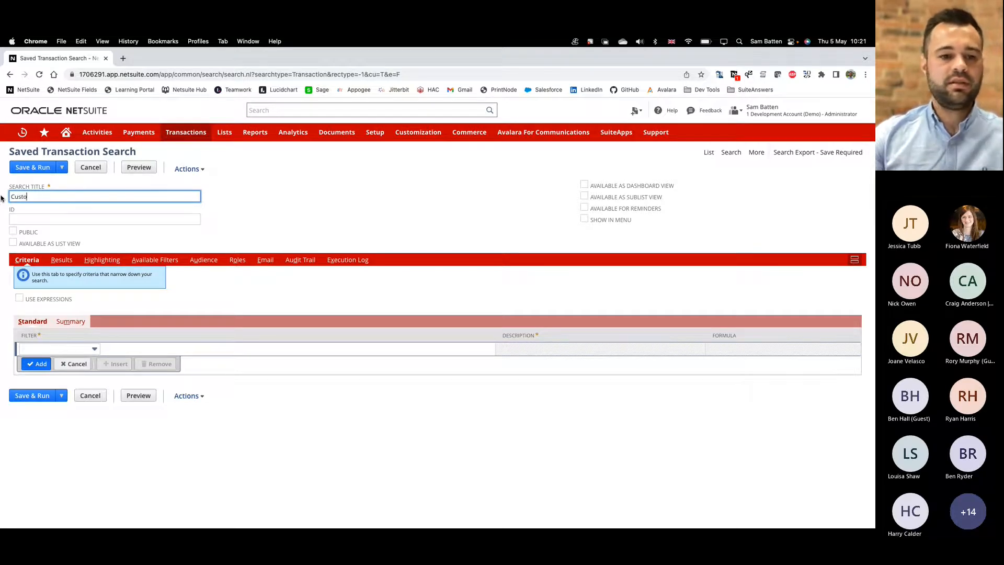
text(mer Sales This Yeaer)
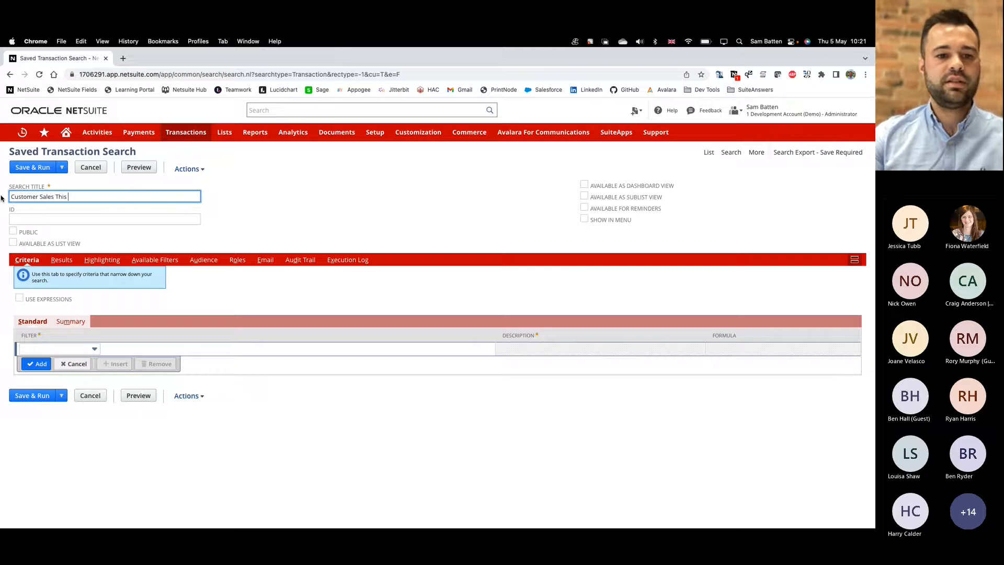
key(BackSpace)
key(BackSpace)
key(BackSpace)
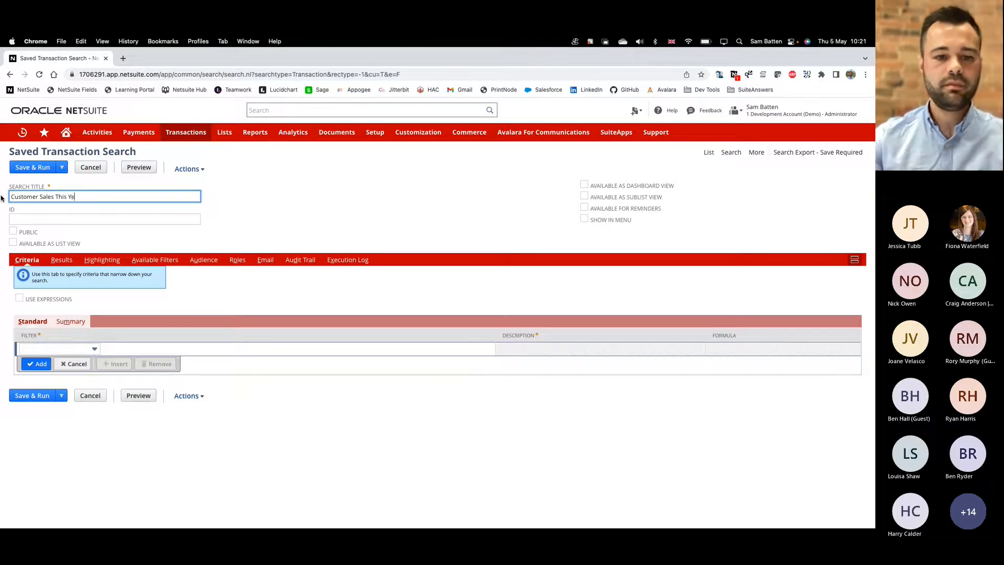
text(ear)
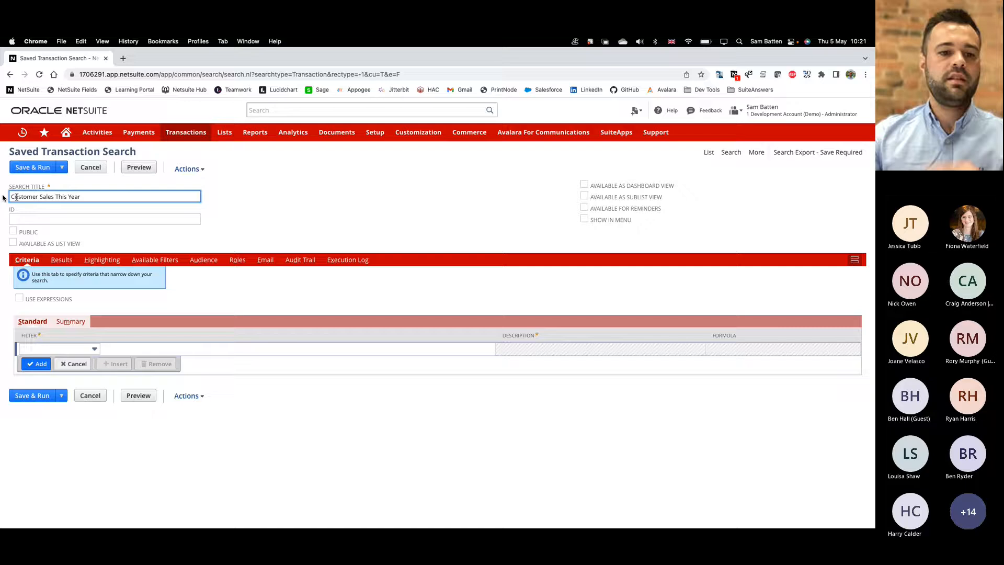
Set the search ID to "_bbs_customer_sales_this_yea" and make the search public
click(272, 217)
click(58, 217)
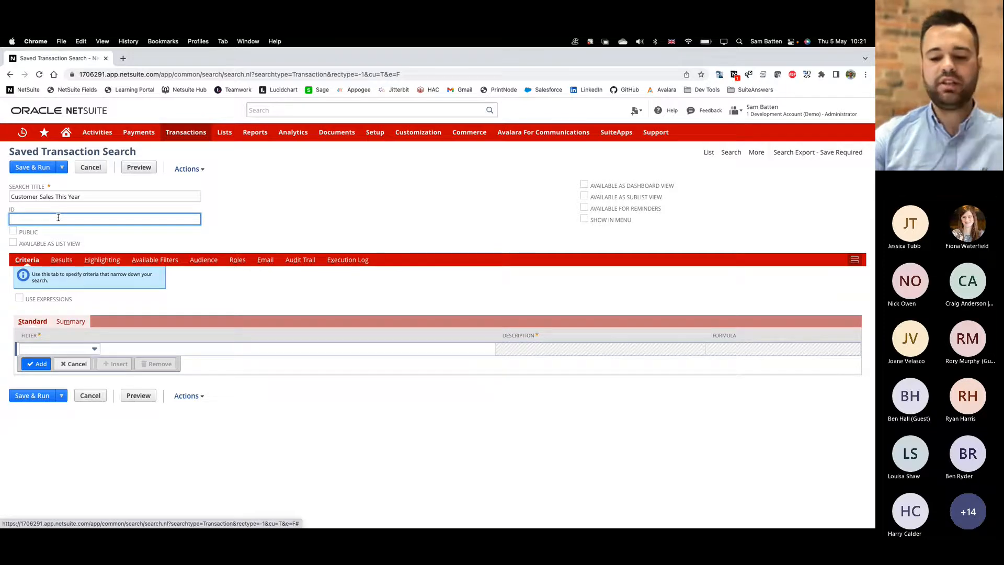
text(_bbs)
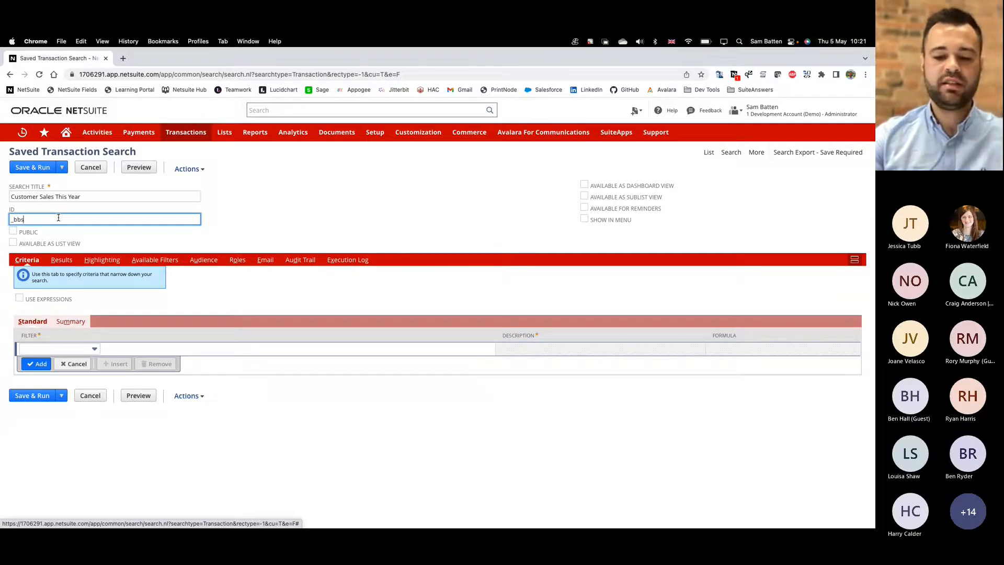
text(_customer_sales)
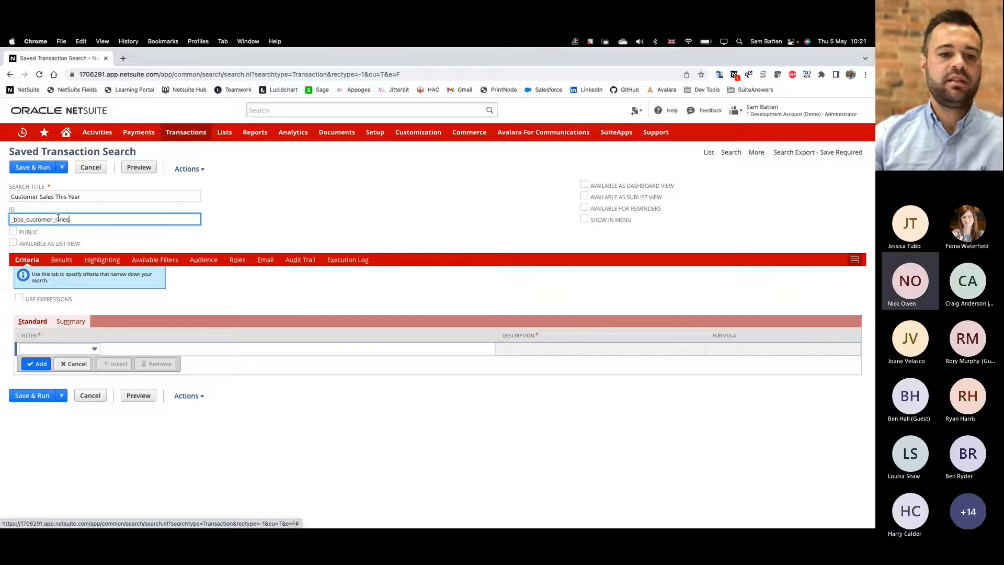
text(_this_yu)
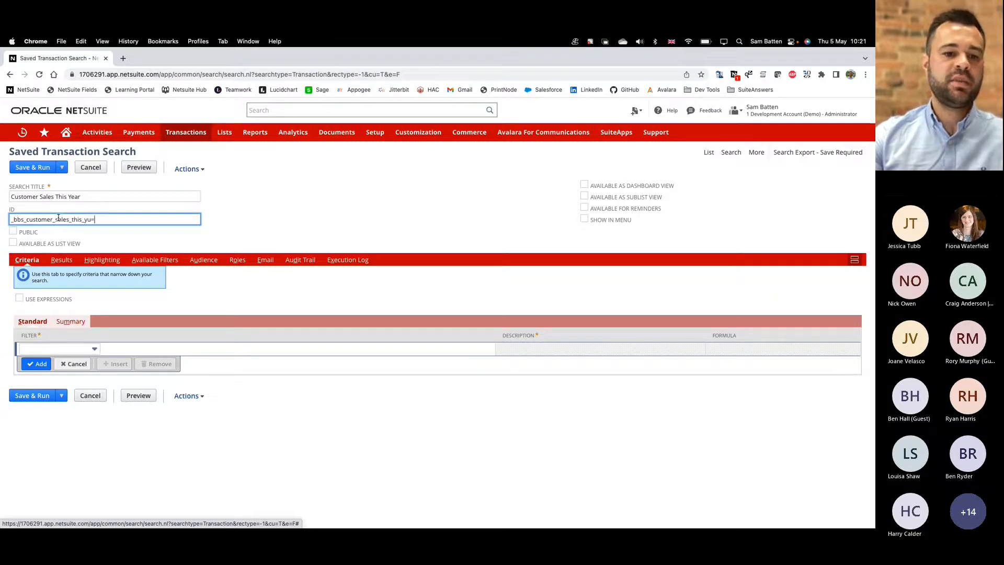
key(BackSpace)
text(ea)
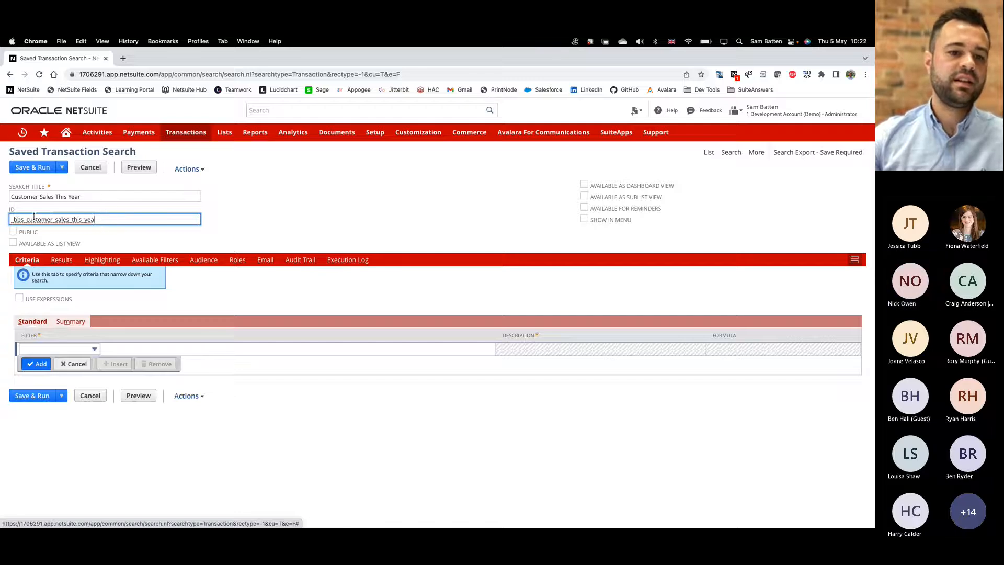
drag(24, 219, 13, 219)
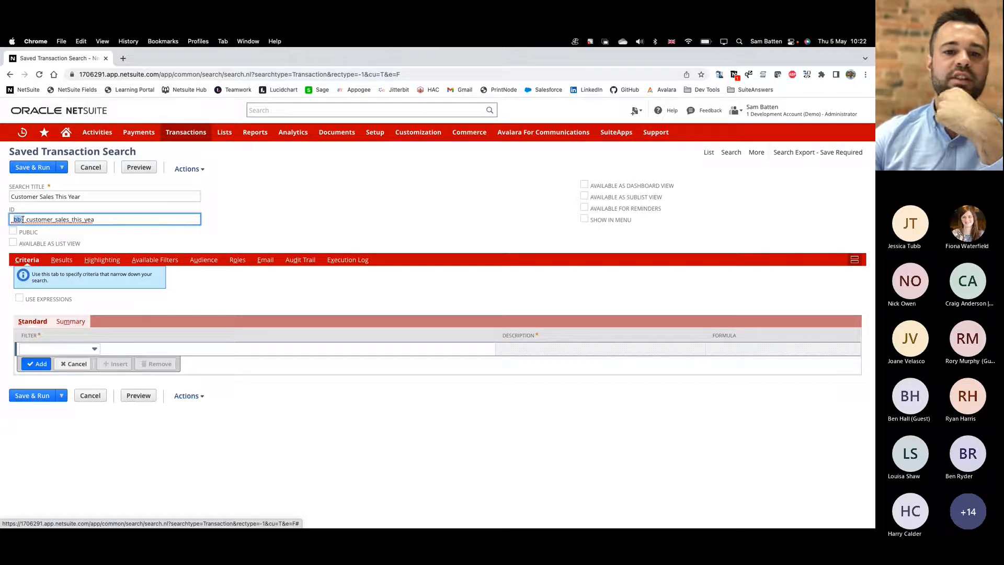
click(234, 213)
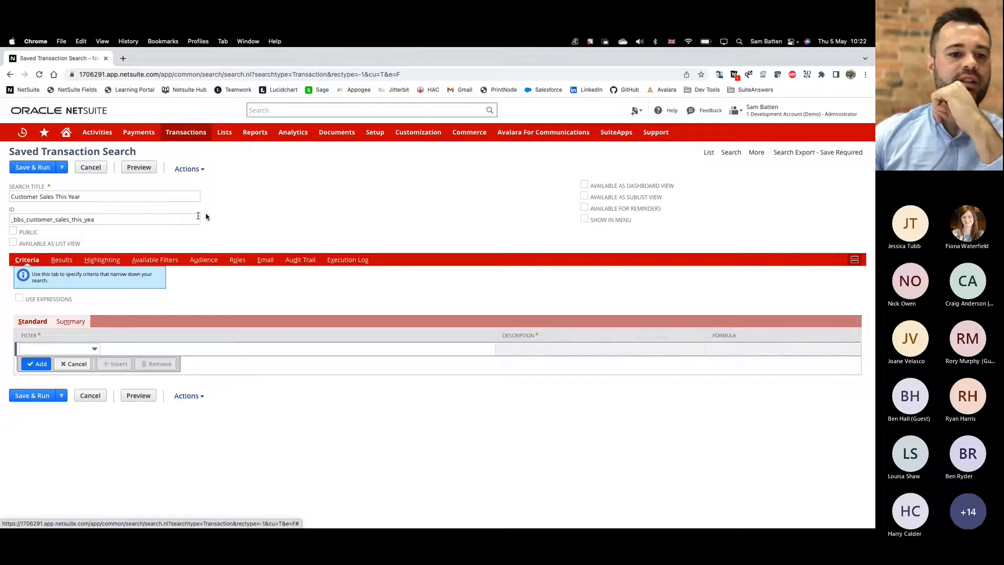
click(13, 231)
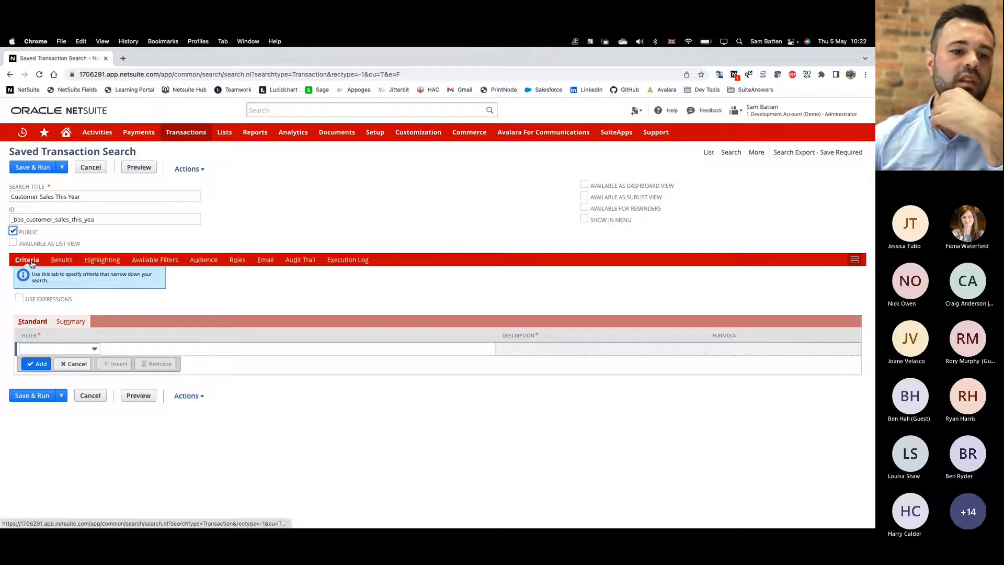
Start a new criteria filter on the transaction's Type field
click(70, 351)
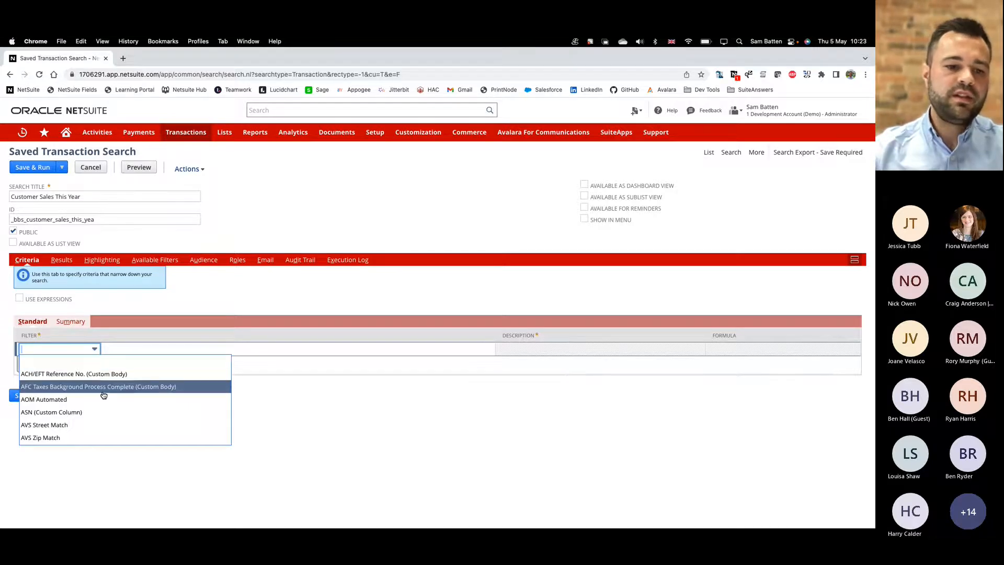
scroll(100, 390, down, 15)
scroll(104, 395, down, 5)
scroll(103, 394, down, 4)
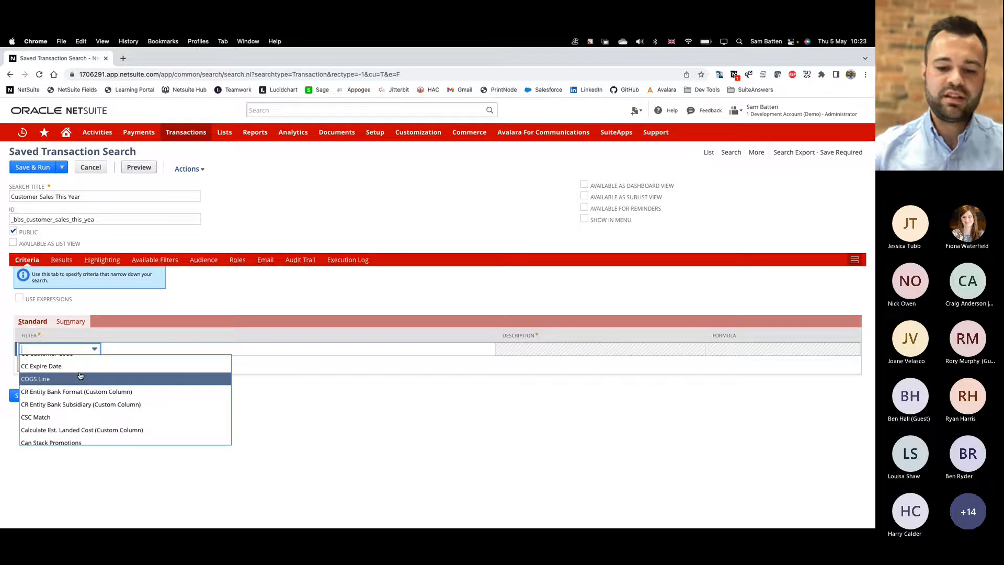
text(Type)
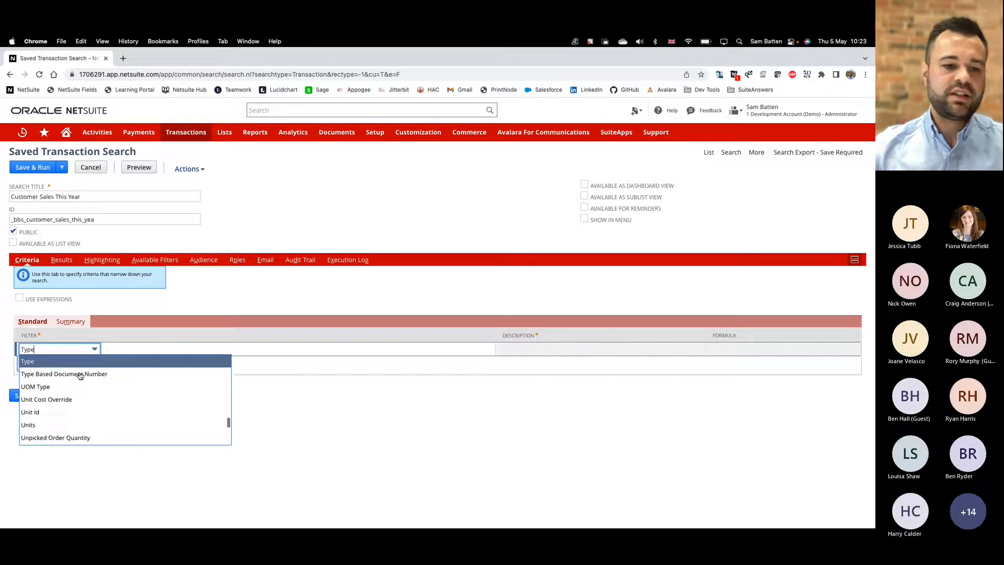
click(34, 362)
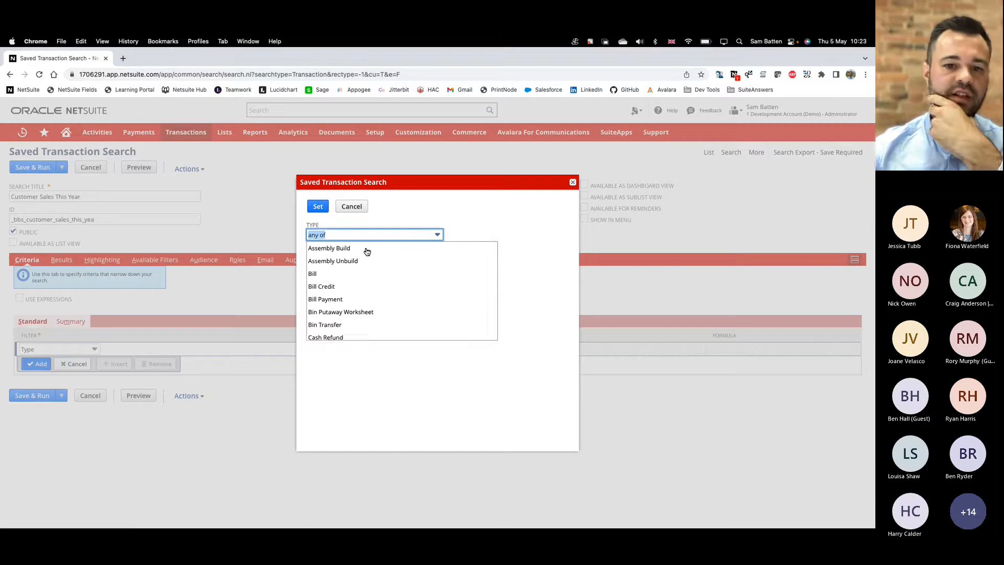
Try selecting several transaction types together: Bin Putaway Worksheet, Bill Payment and Bill Credit
scroll(367, 251, down, 1)
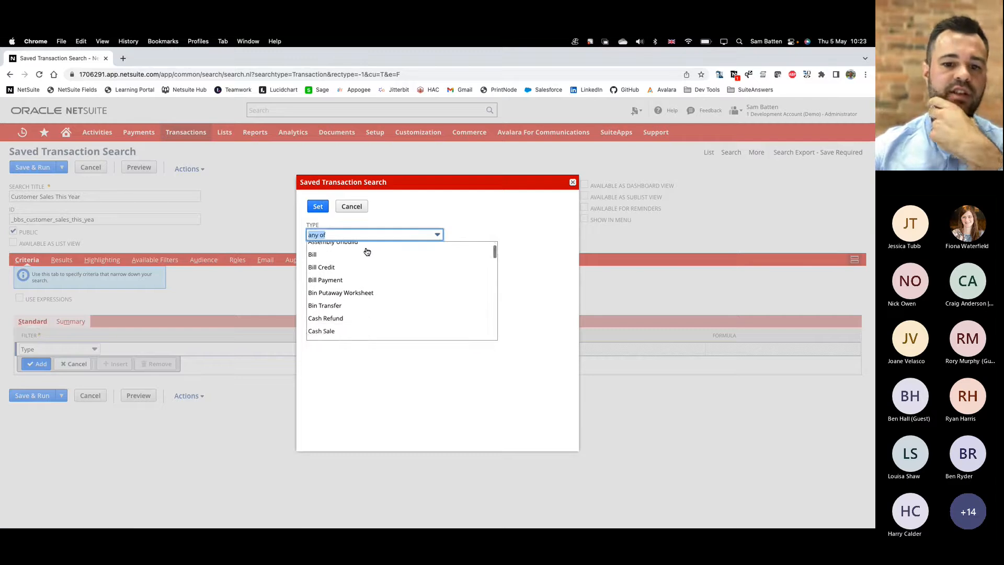
click(338, 292)
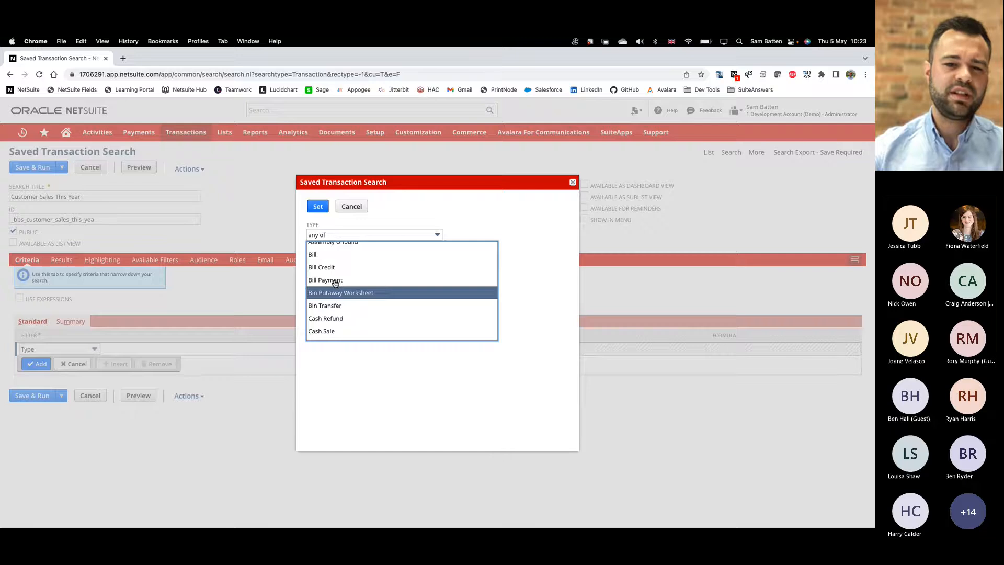
super+click(335, 280)
super+click(333, 269)
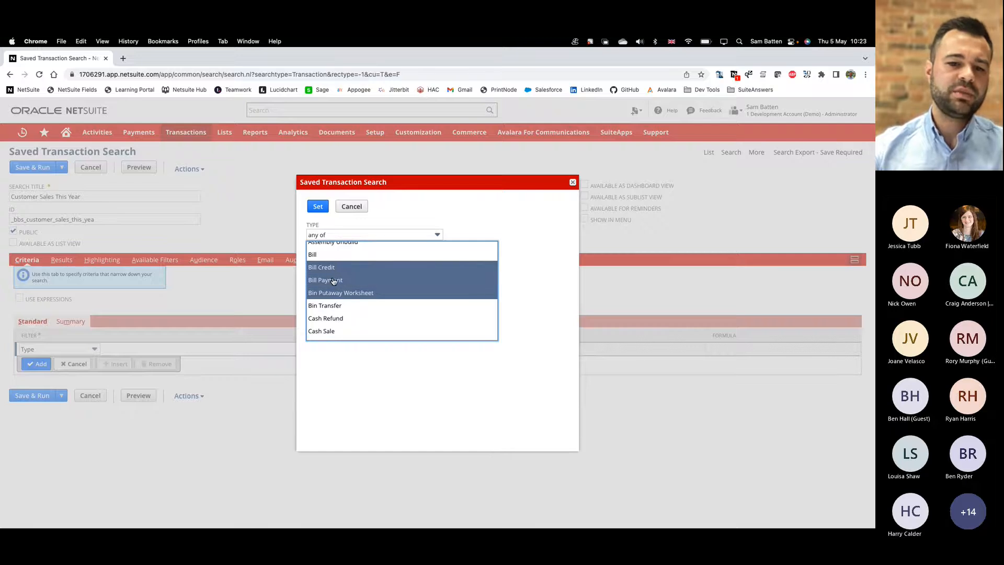
Select only Sales Order as the transaction type and apply the Type filter
scroll(352, 290, down, 3)
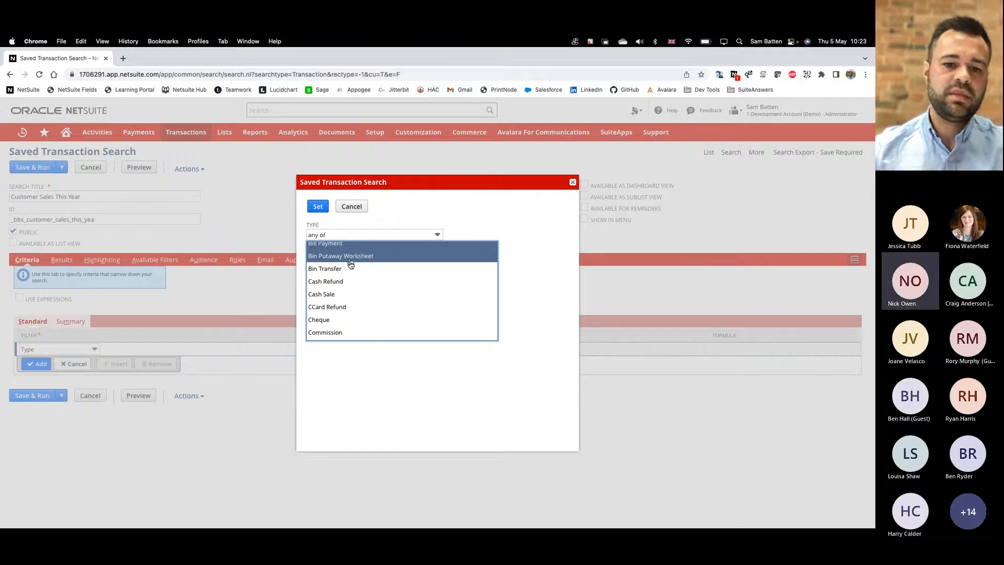
scroll(352, 287, down, 10)
scroll(350, 265, down, 15)
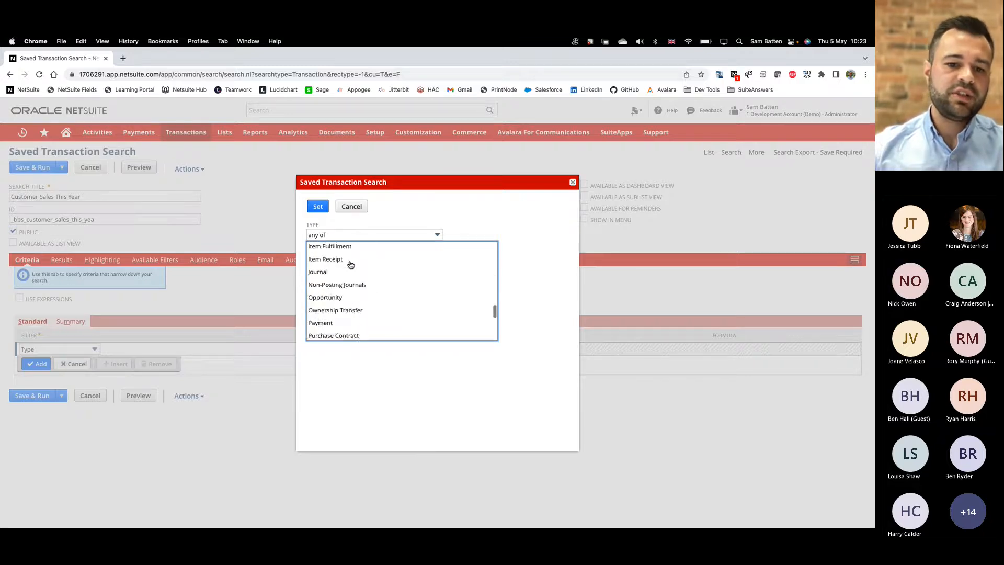
click(339, 280)
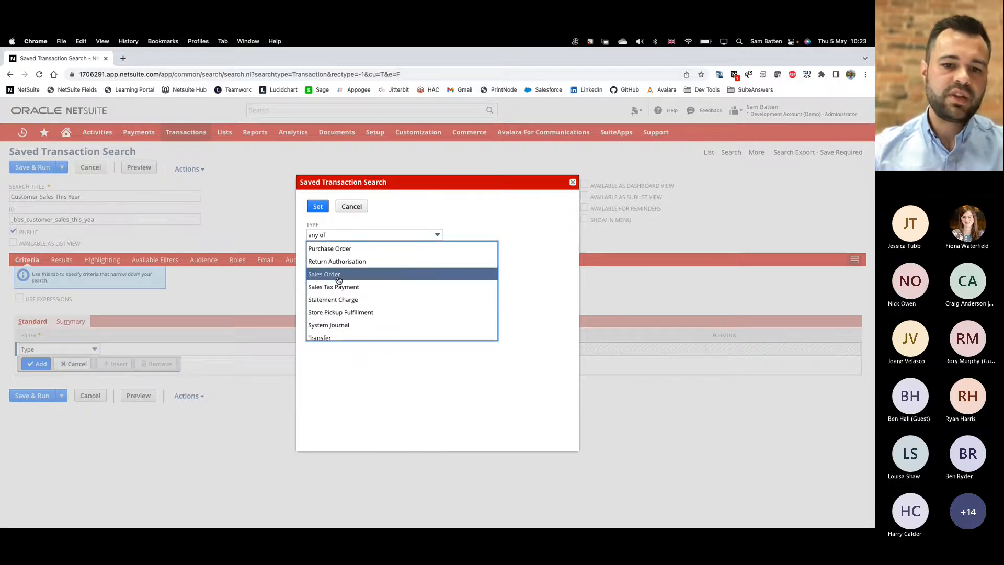
click(317, 209)
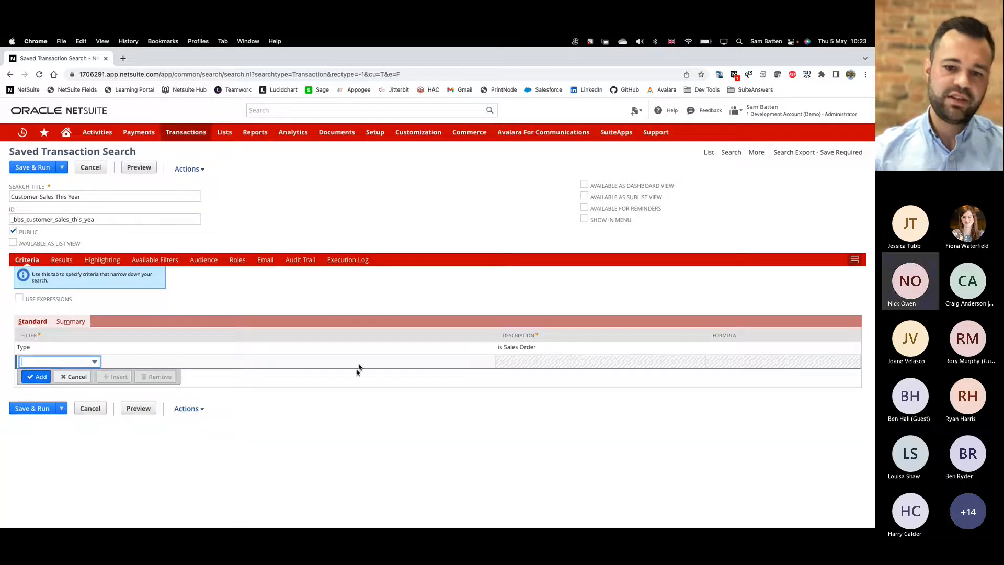
Add a Main Line criteria filter set to Yes
click(60, 365)
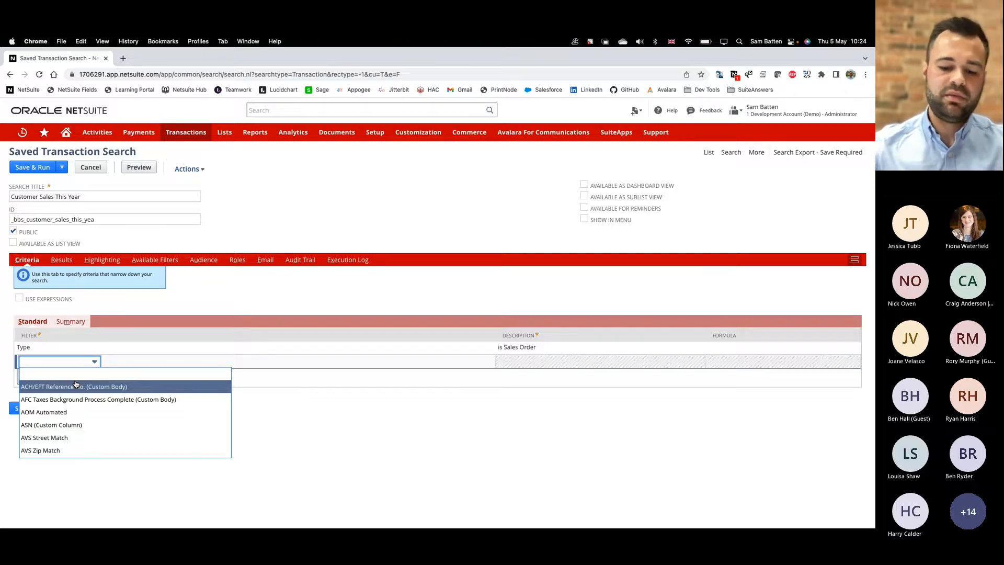
text(m)
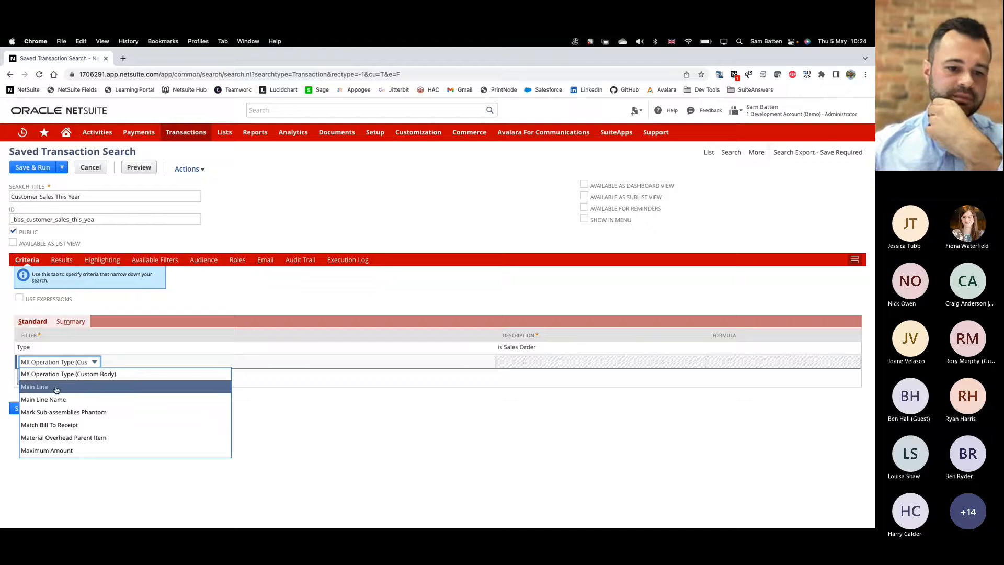
click(56, 389)
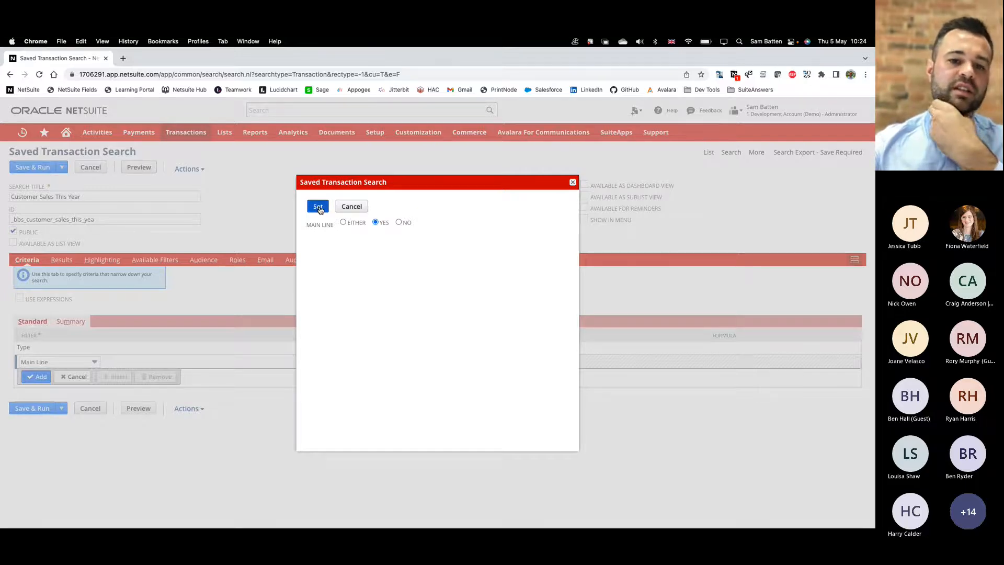
click(320, 208)
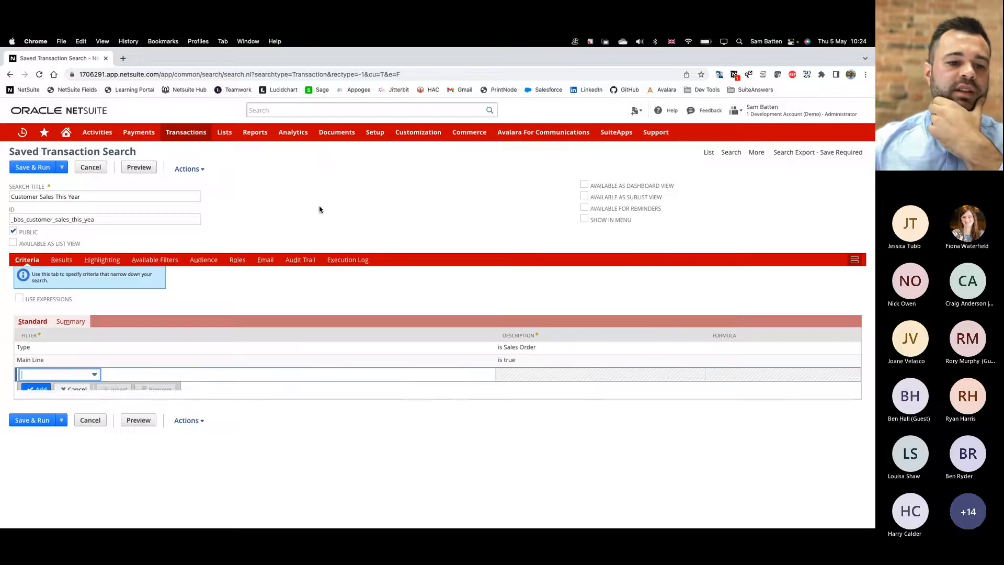
Add a Date criteria filter that limits transactions to within this year
click(73, 376)
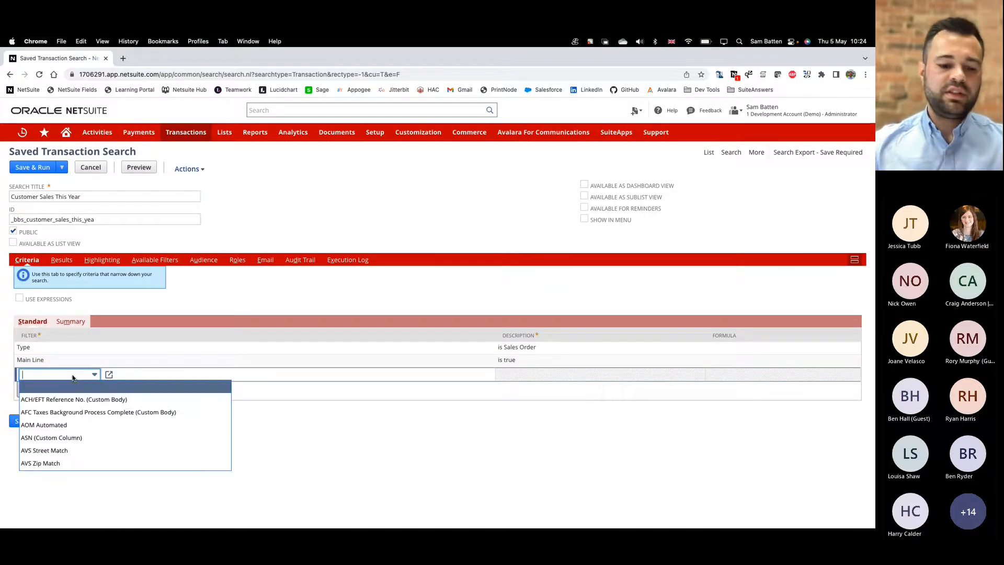
text(d)
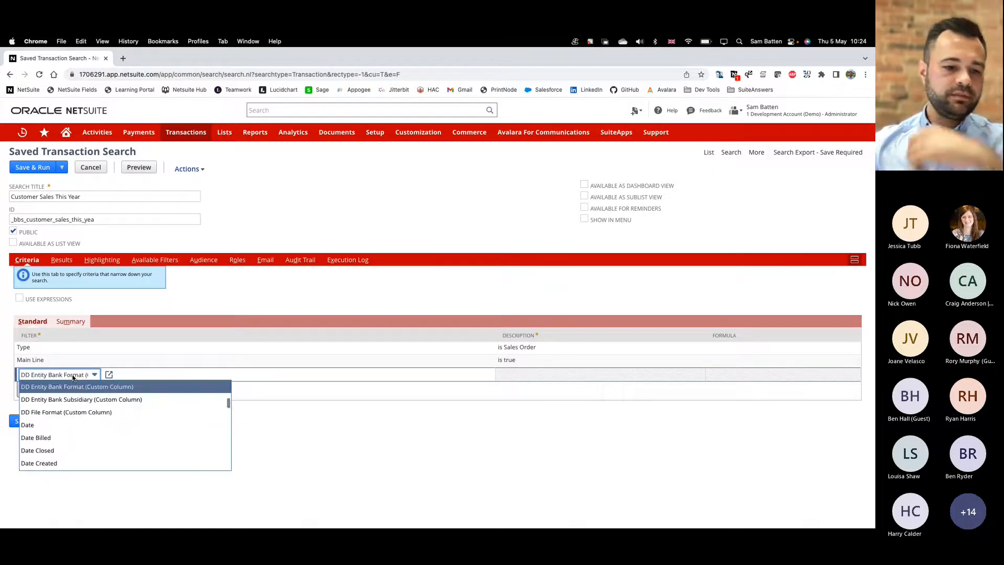
click(57, 426)
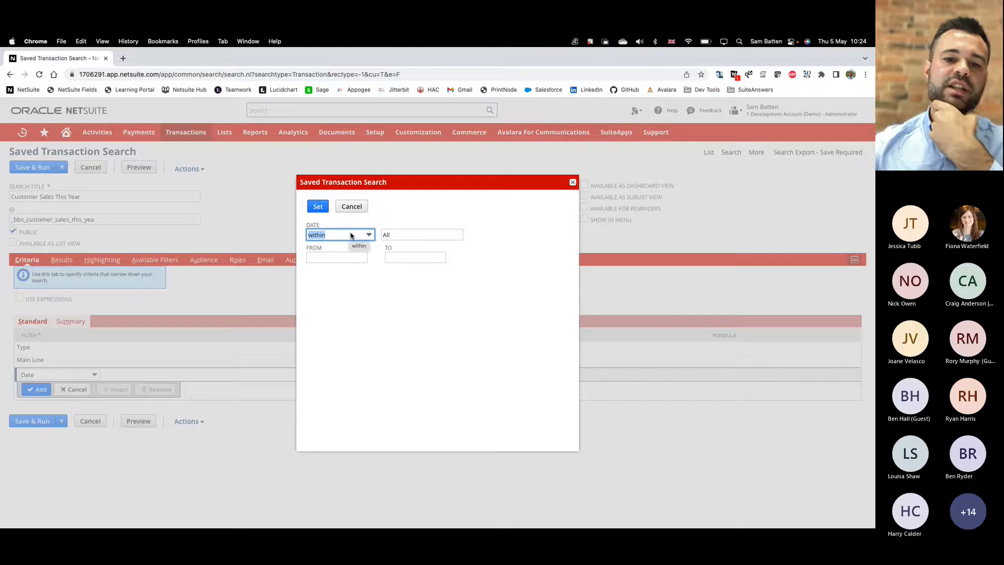
click(397, 235)
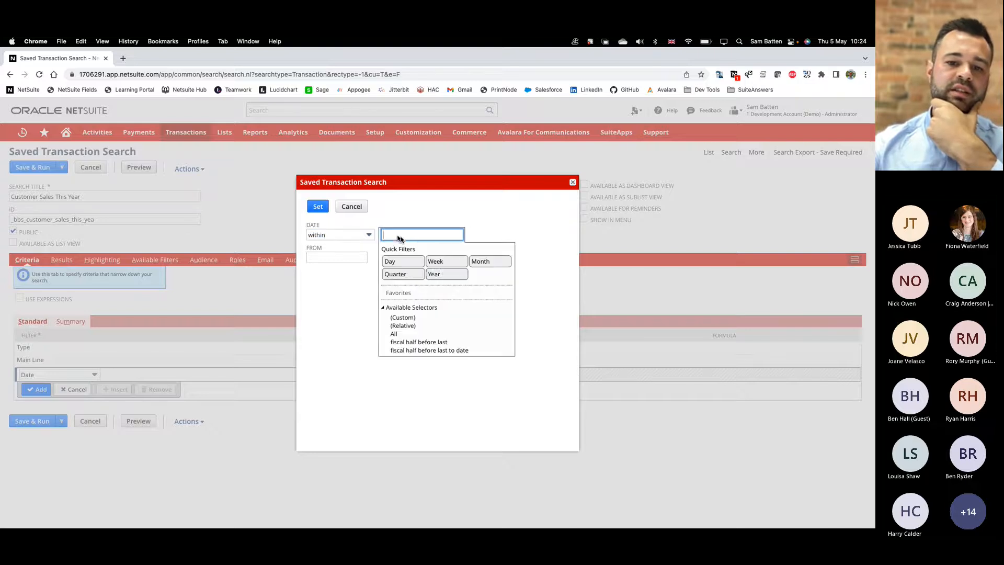
click(445, 274)
scroll(437, 298, down, 3)
scroll(438, 299, down, 8)
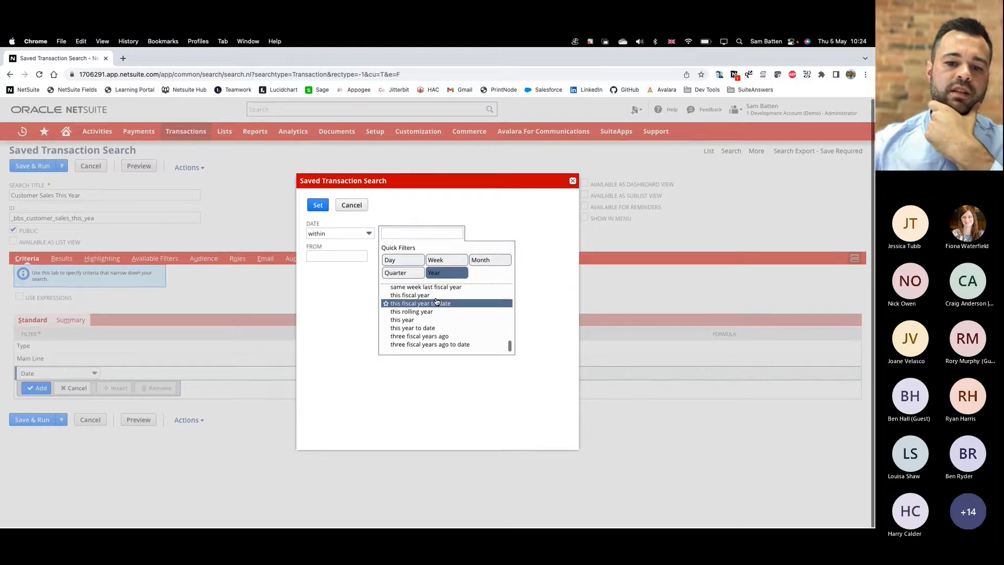
click(410, 320)
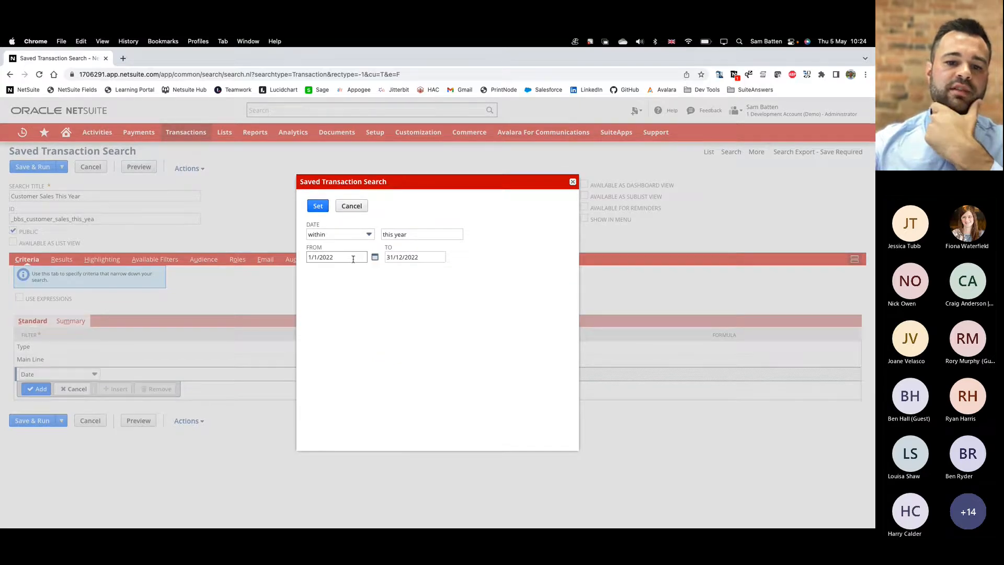
click(435, 238)
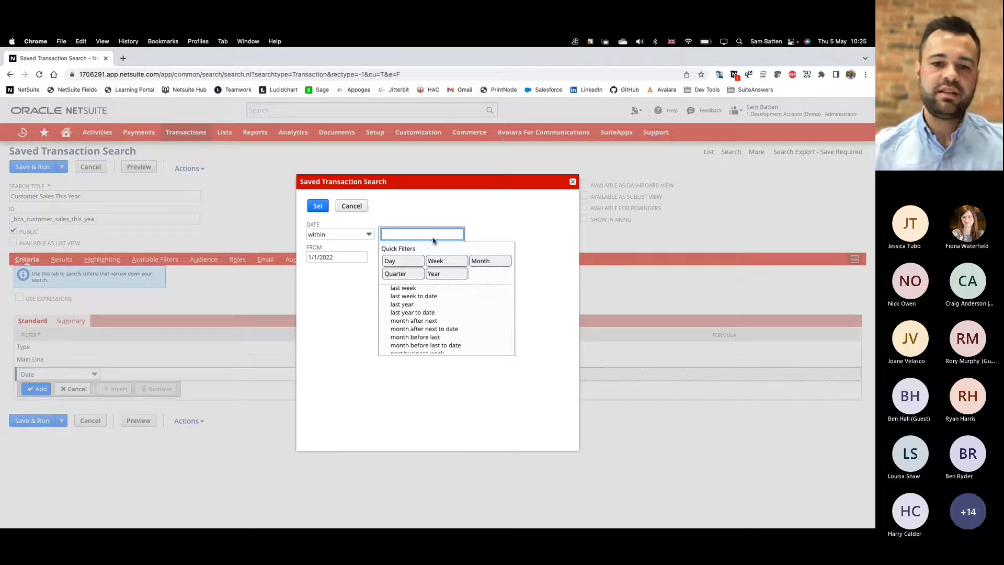
click(424, 213)
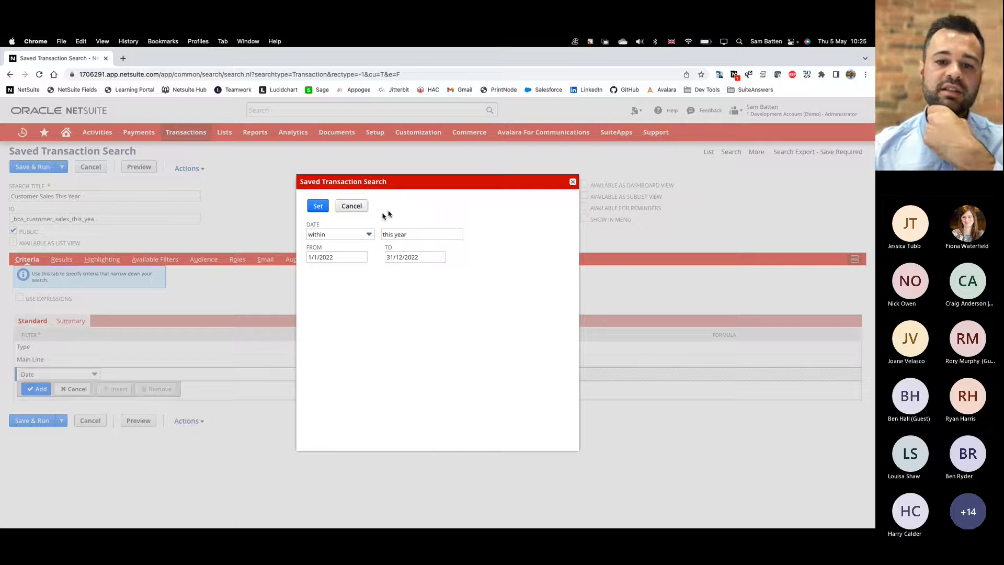
click(318, 207)
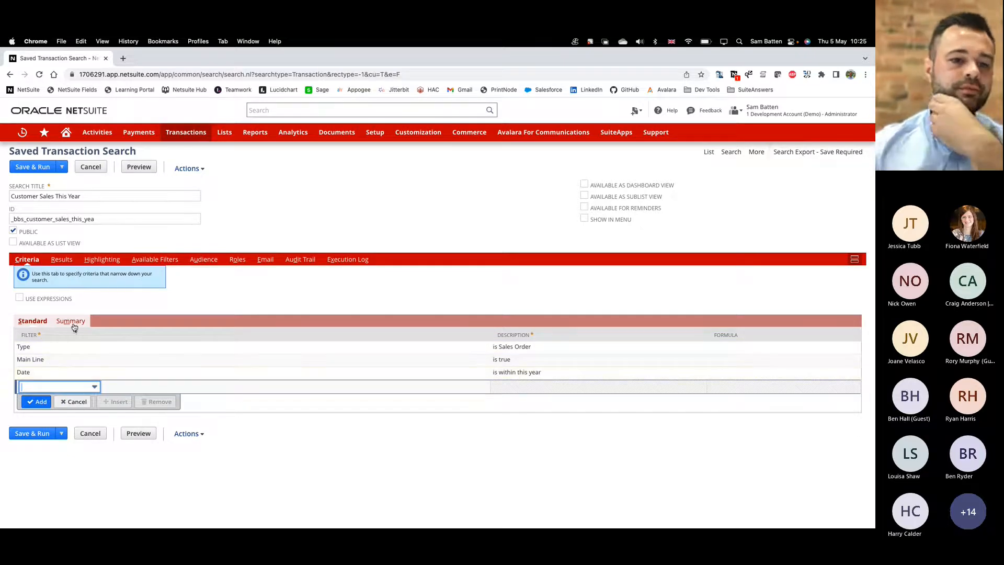
Remove all default columns from the search results
click(61, 260)
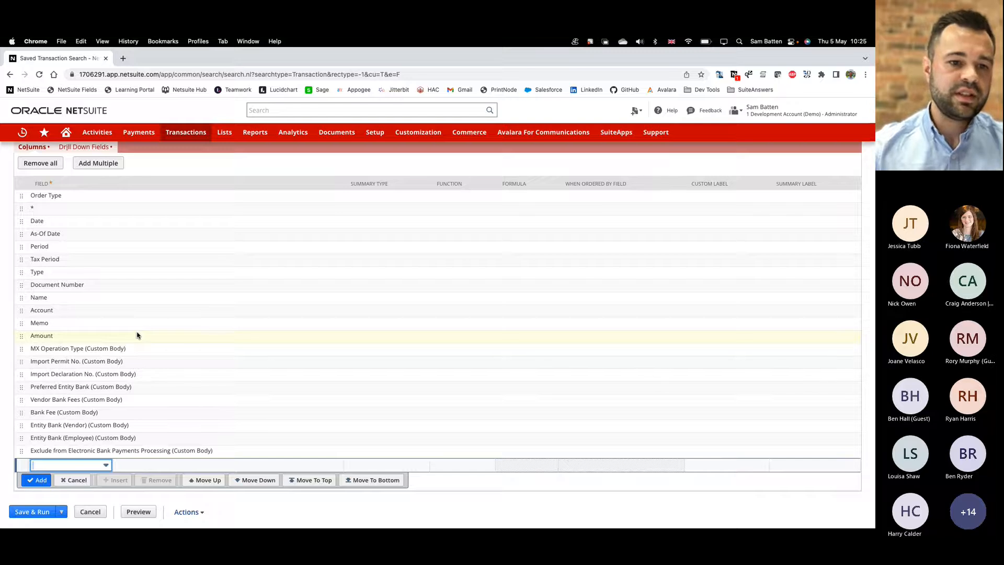
scroll(100, 247, up, 4)
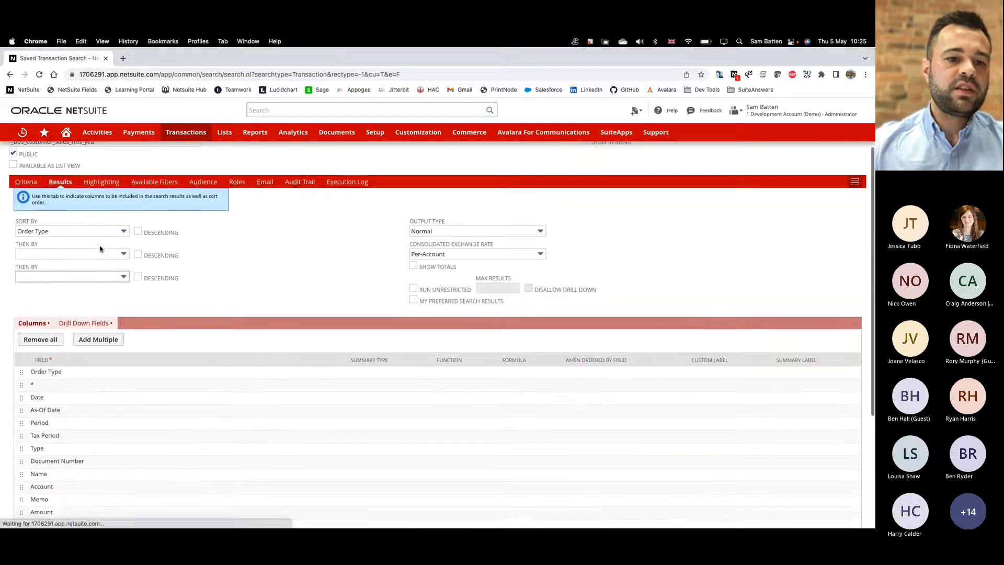
scroll(100, 247, up, 1)
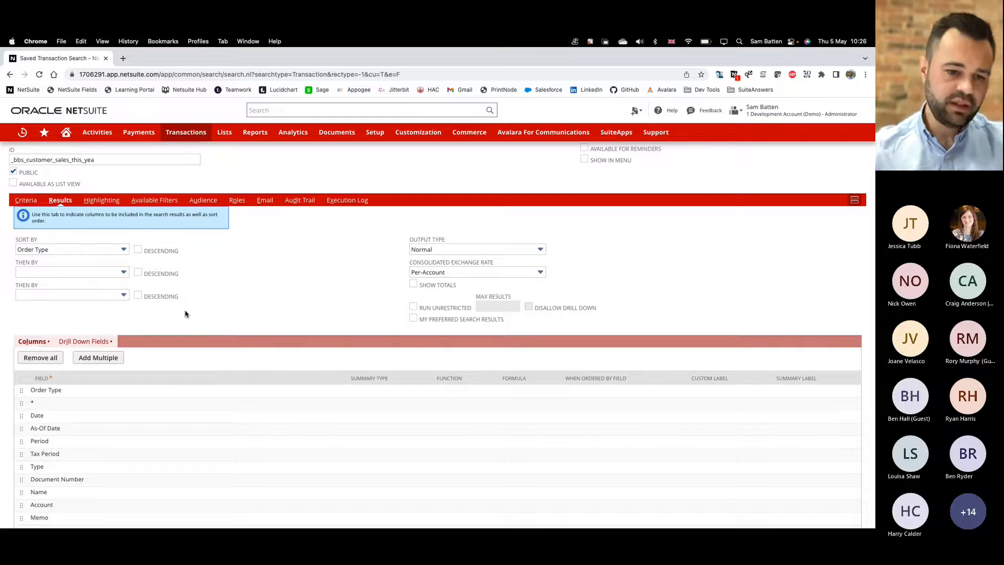
scroll(186, 314, down, 4)
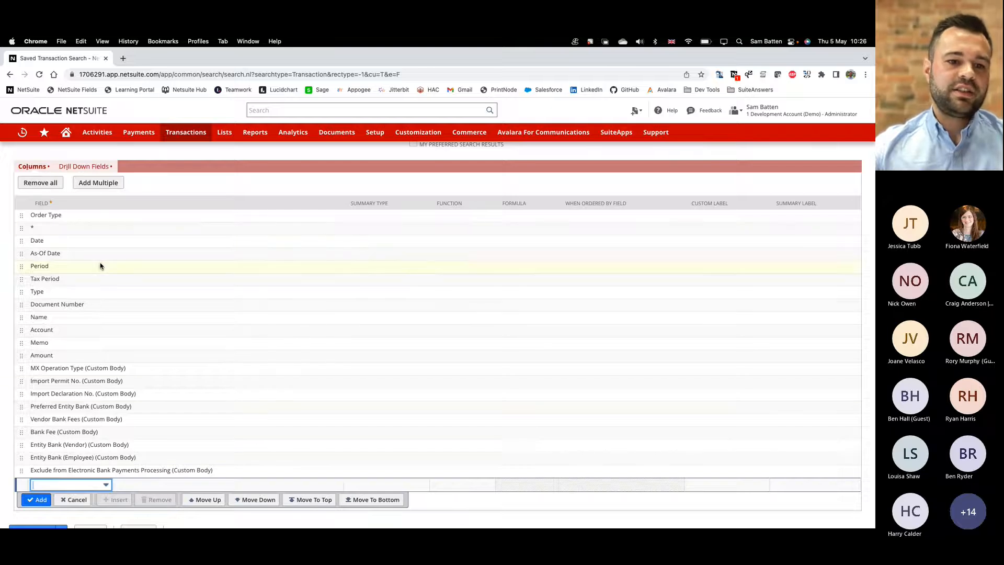
click(48, 186)
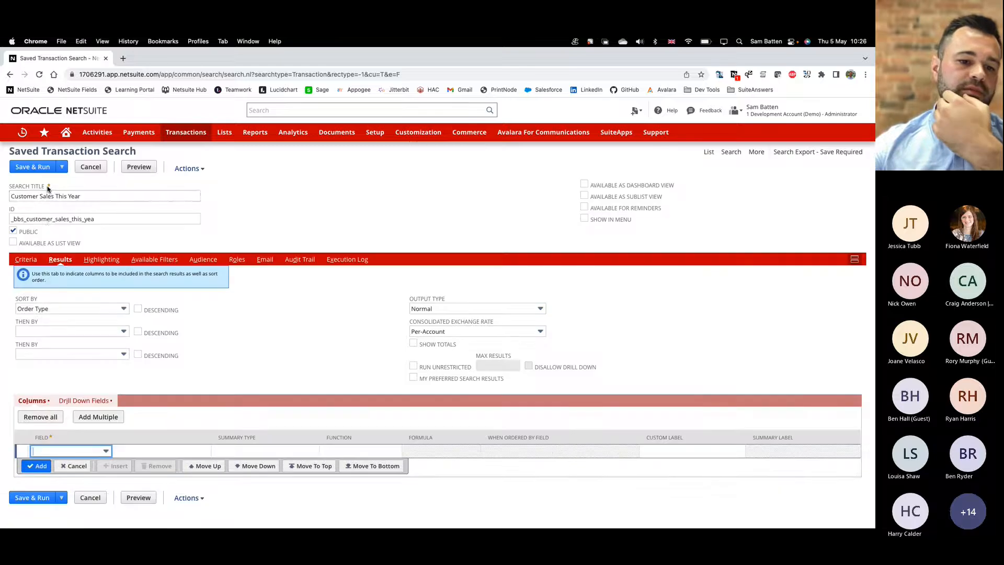
Choose Main Line Name as the first results column and give it the custom label "Customer"
click(70, 453)
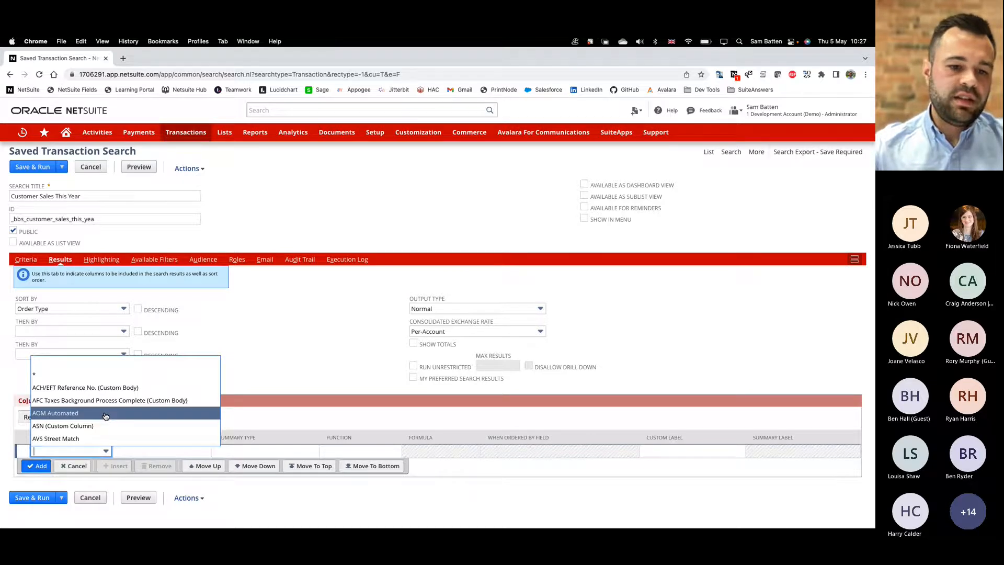
text(m)
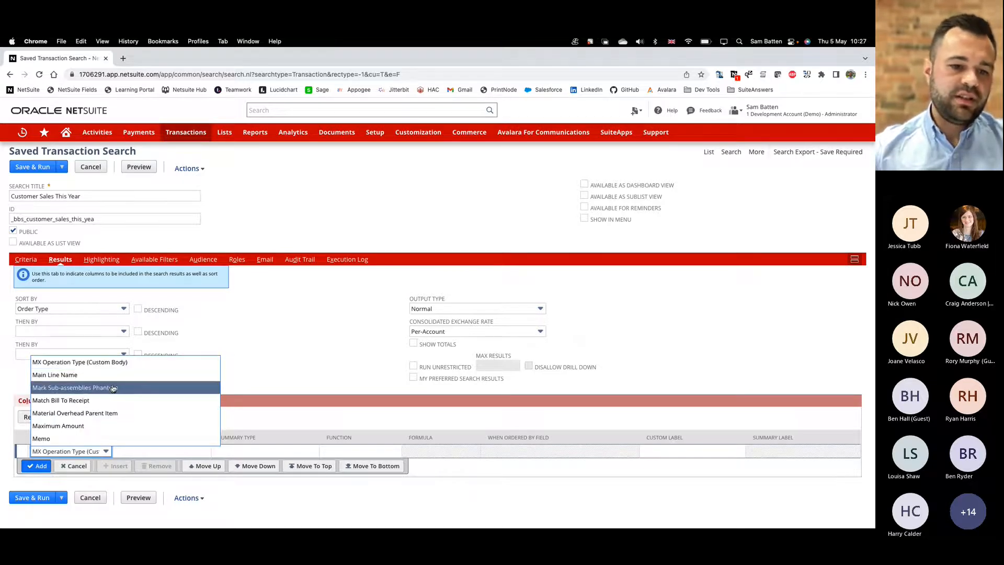
click(82, 375)
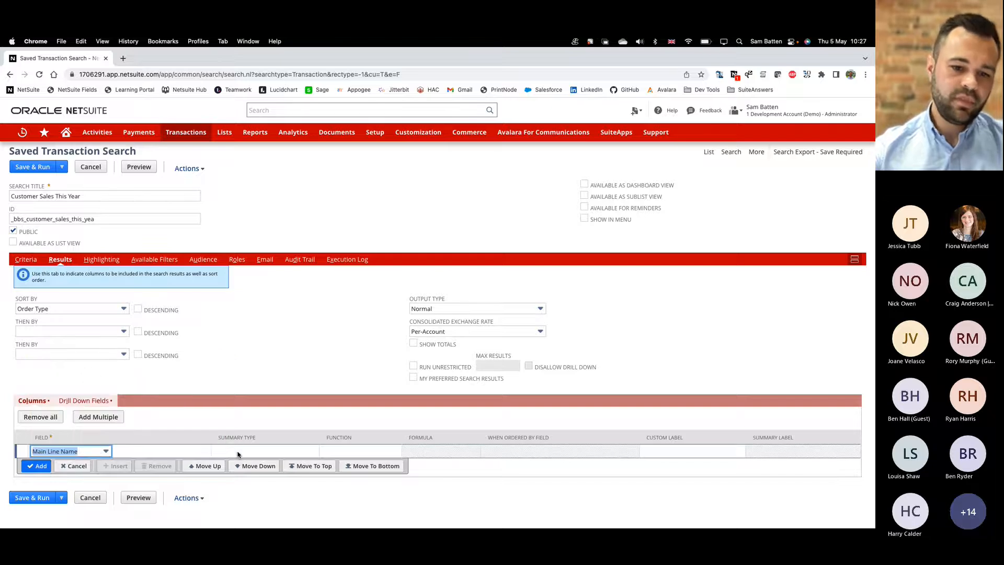
click(653, 451)
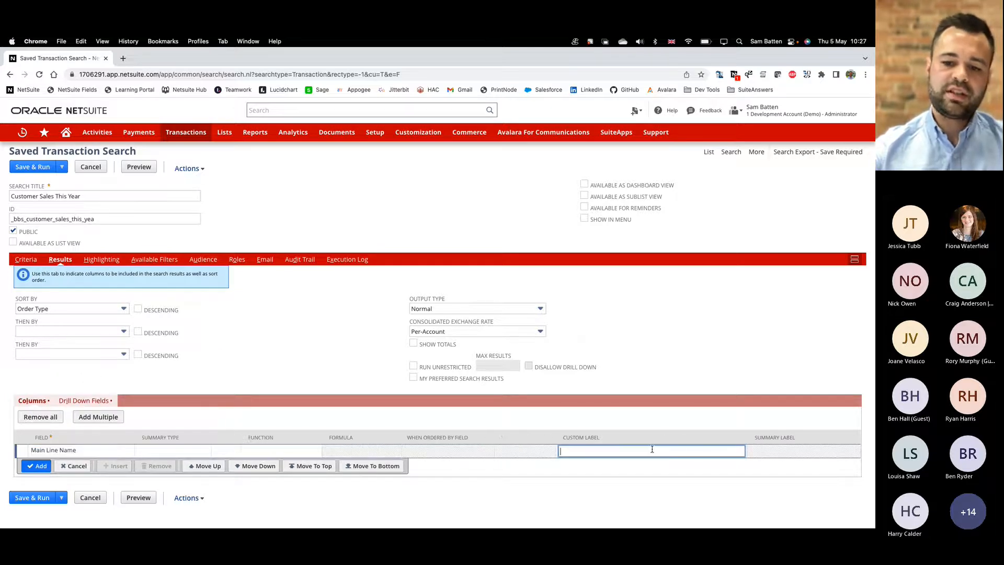
text(Cusromer)
key(BackSpace)
key(BackSpace)
key(BackSpace)
key(BackSpace)
key(BackSpace)
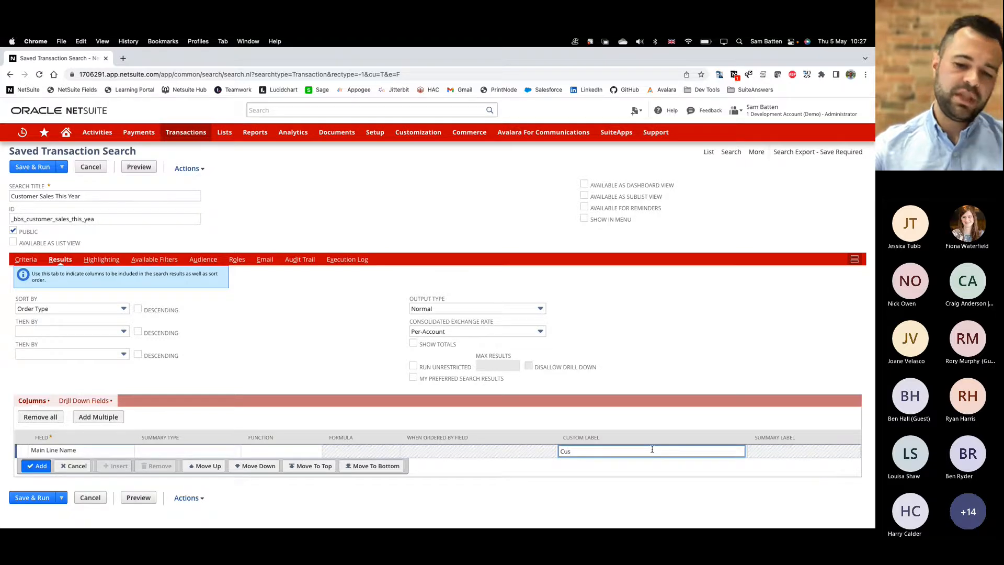
text(tomer)
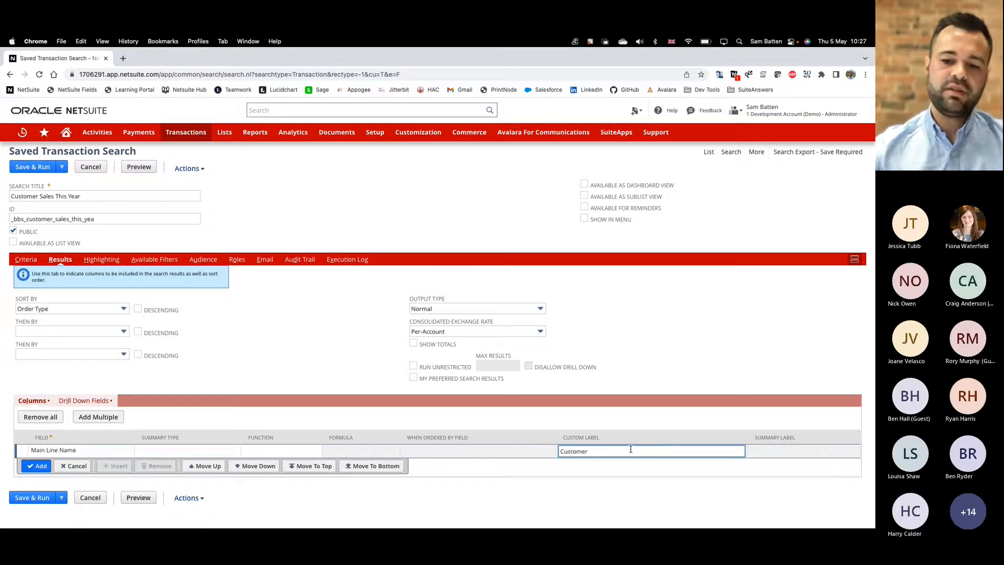
Set the Main Line Name column's summary type to Group and add the column to the results
click(161, 453)
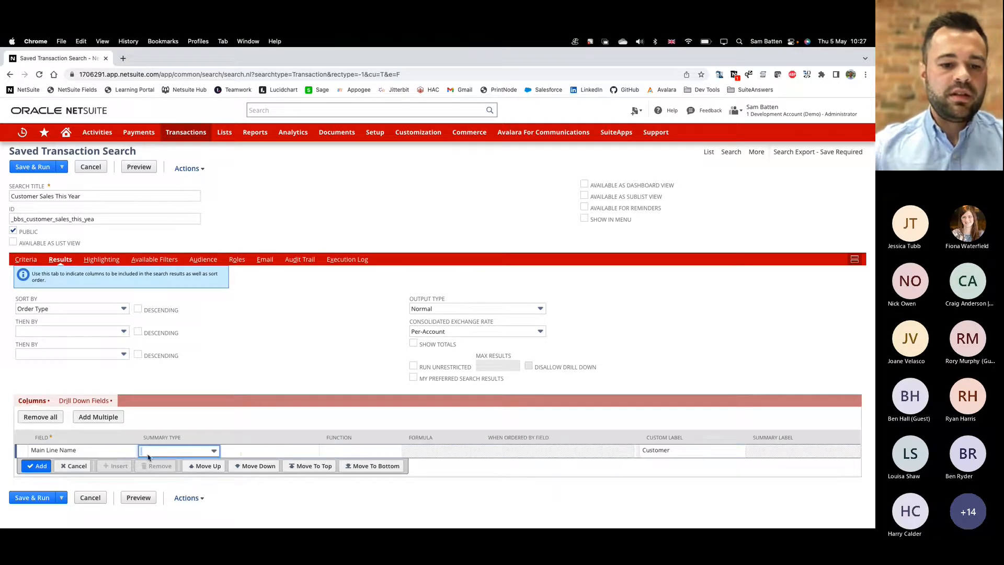
click(150, 456)
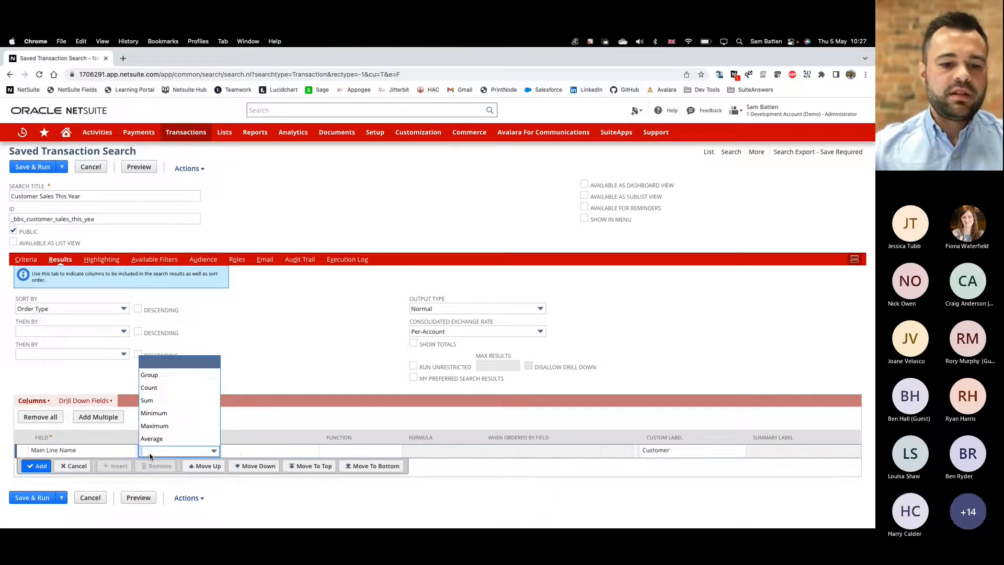
click(165, 377)
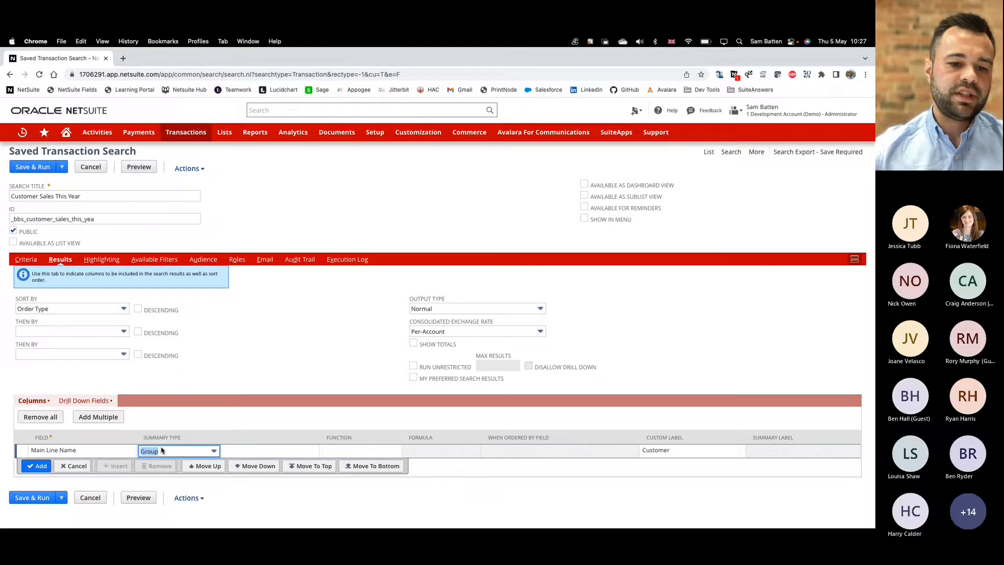
click(39, 471)
Choose the Account field from the Customer (Main Line) fields for the second results column
click(57, 464)
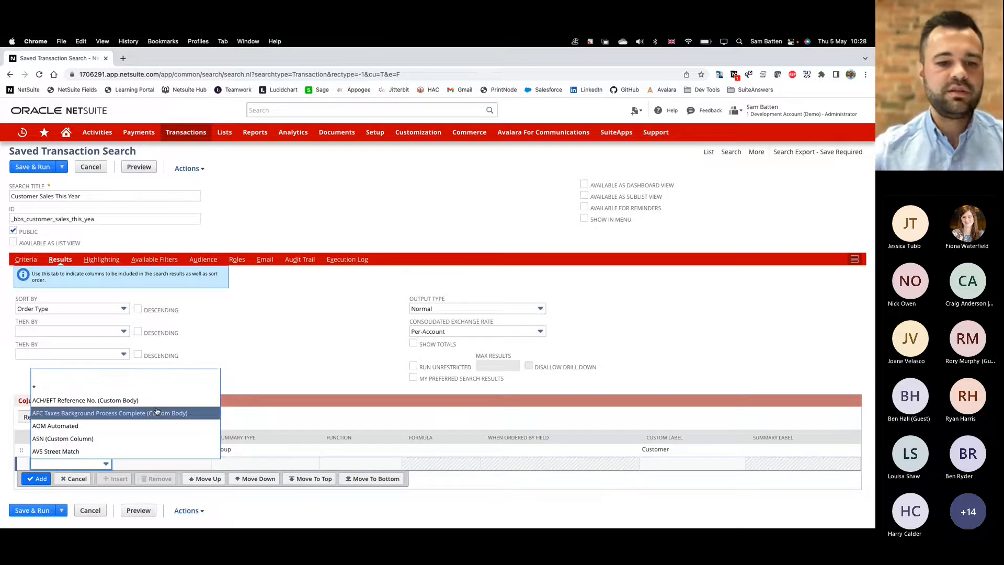
scroll(157, 411, down, 3)
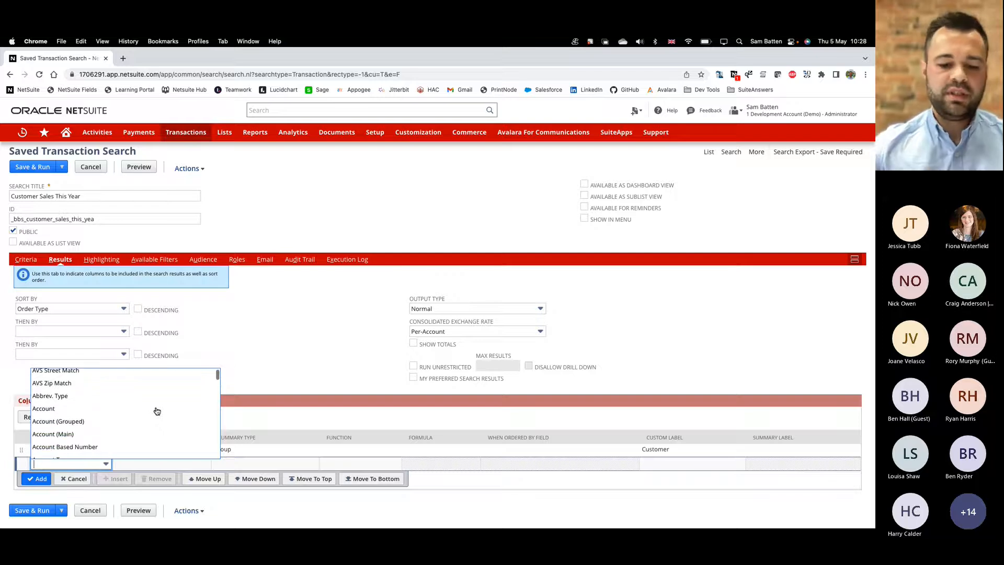
scroll(157, 411, down, 20)
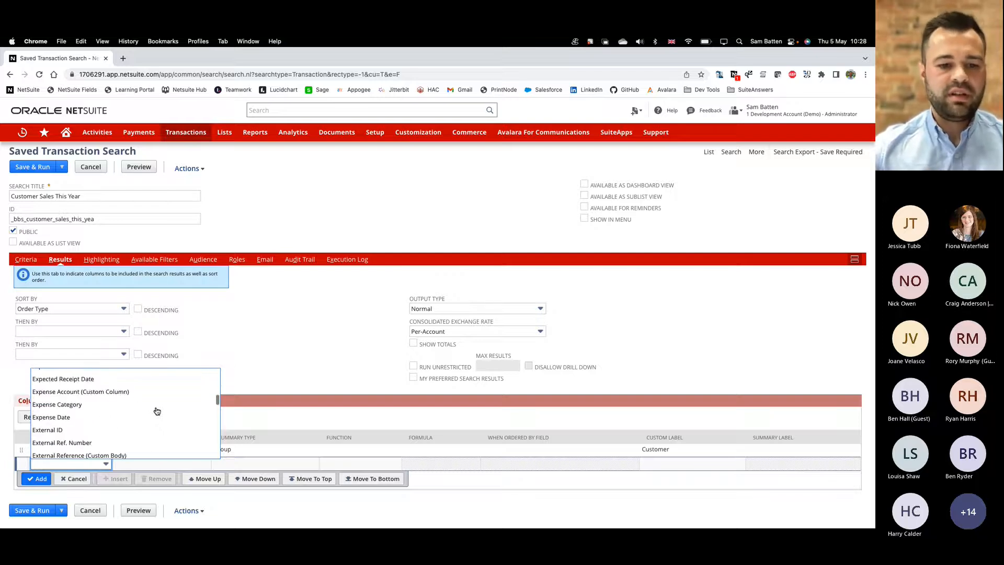
scroll(157, 411, down, 3)
text(customer)
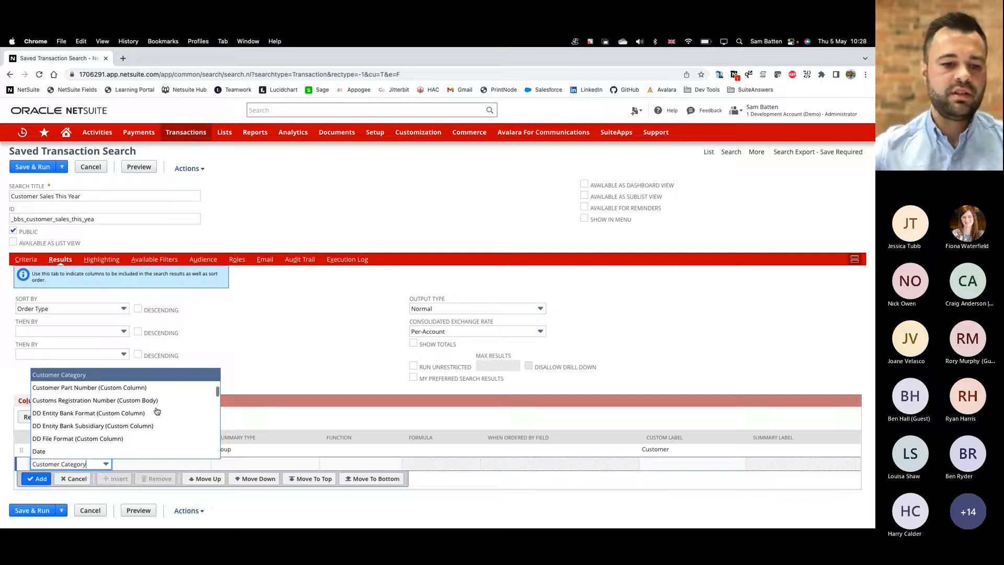
scroll(198, 418, down, 10)
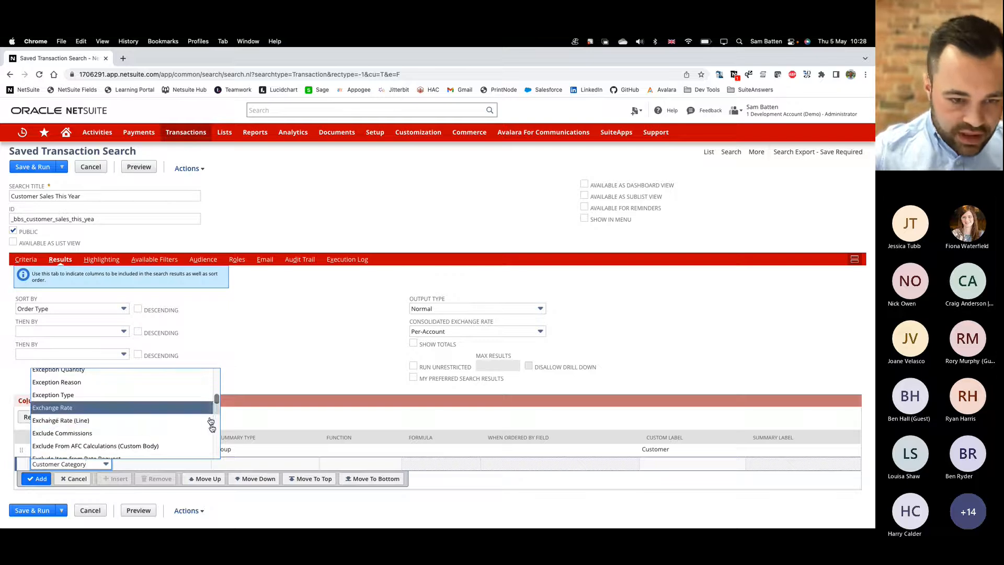
text(cust)
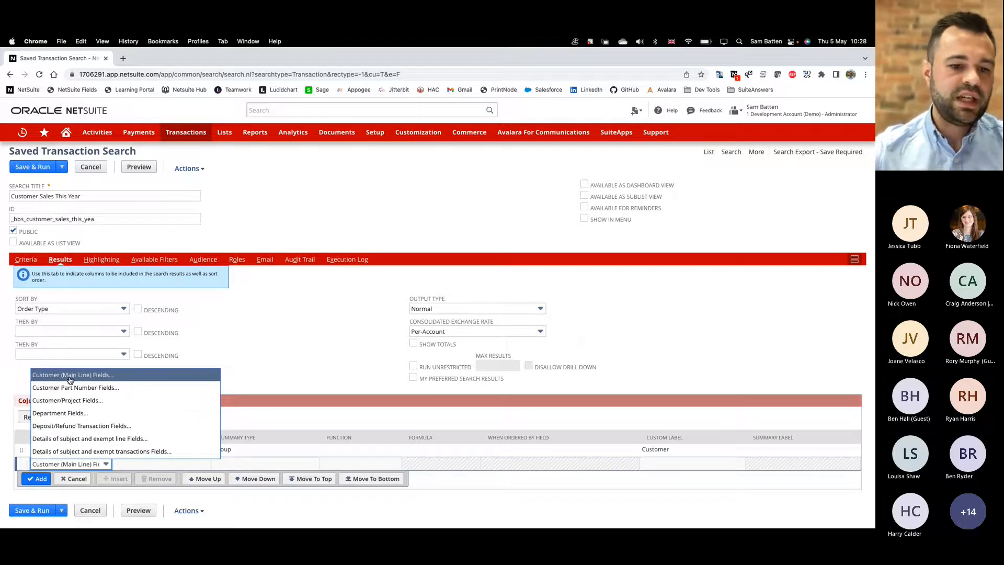
click(118, 379)
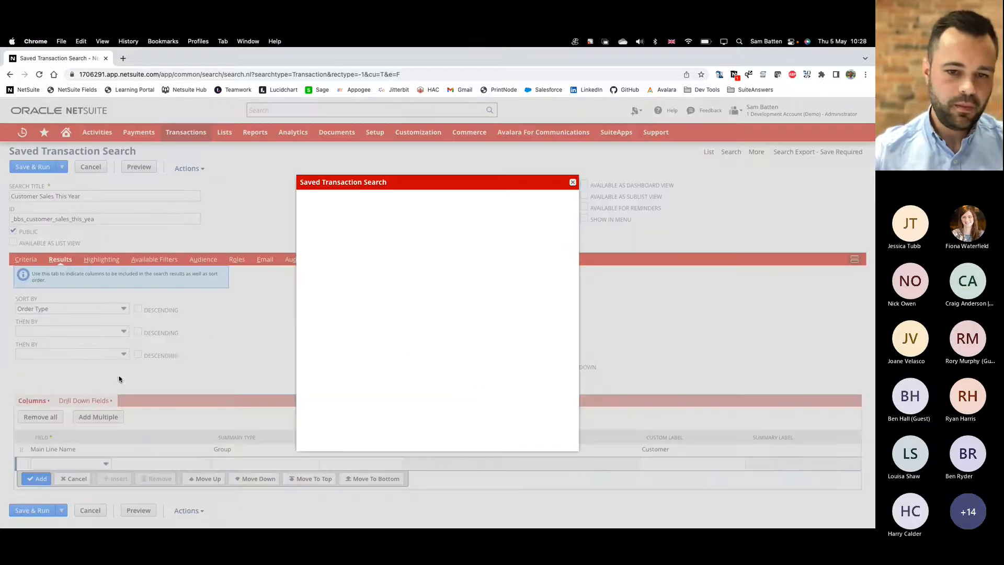
click(381, 237)
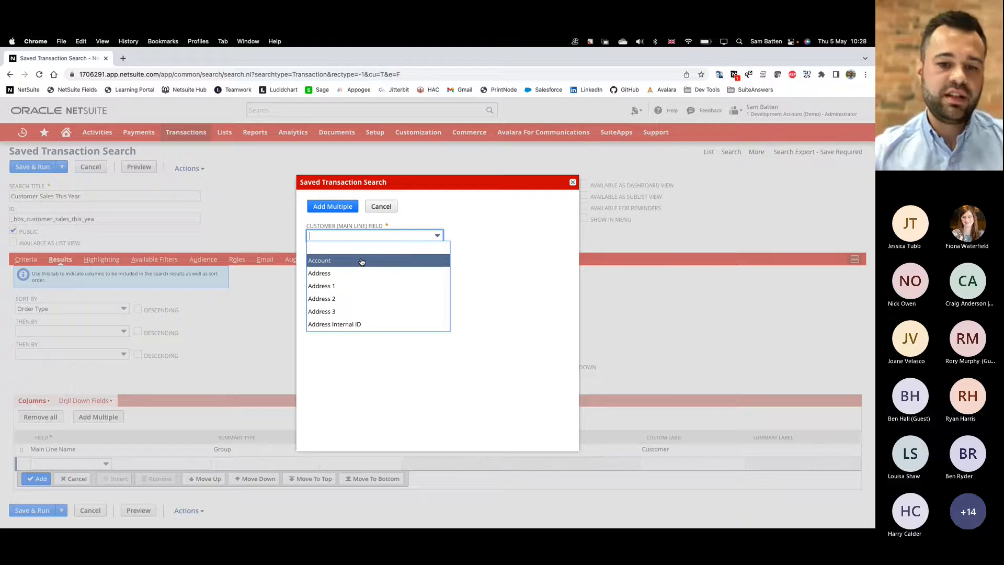
click(334, 265)
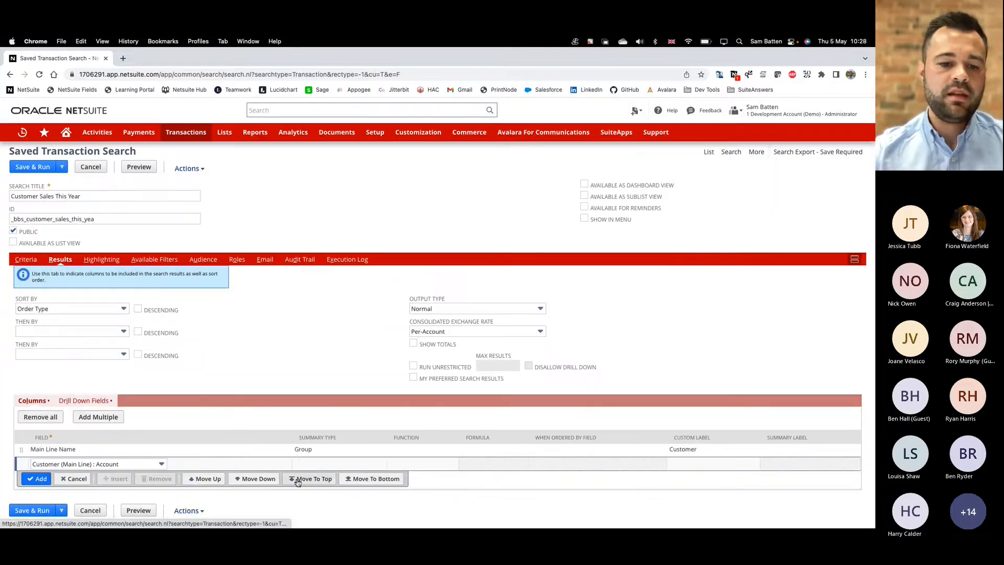
Give the Customer (Main Line) : Account column the Maximum summary type and summary label "Acc No", and add it to the results
click(271, 465)
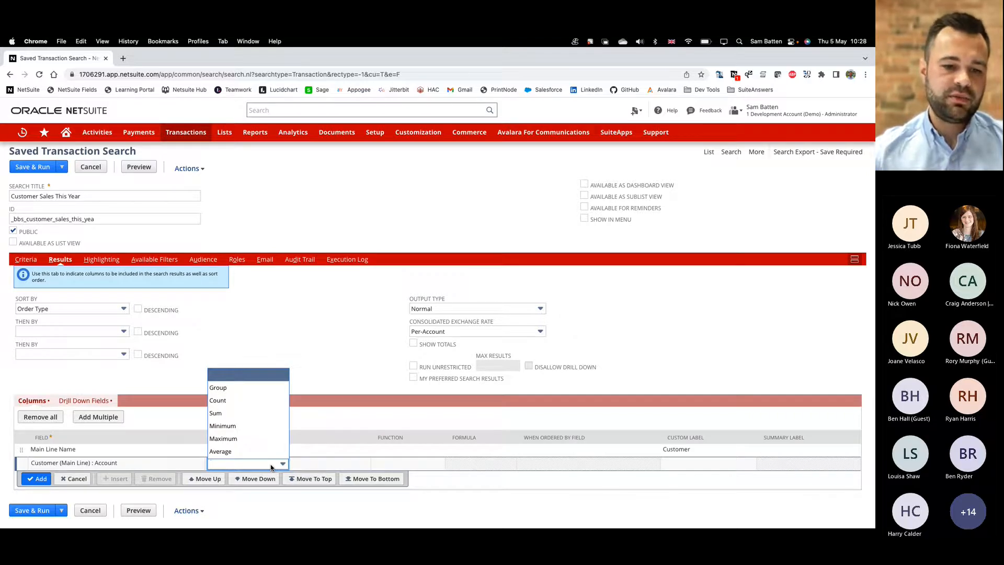
click(253, 443)
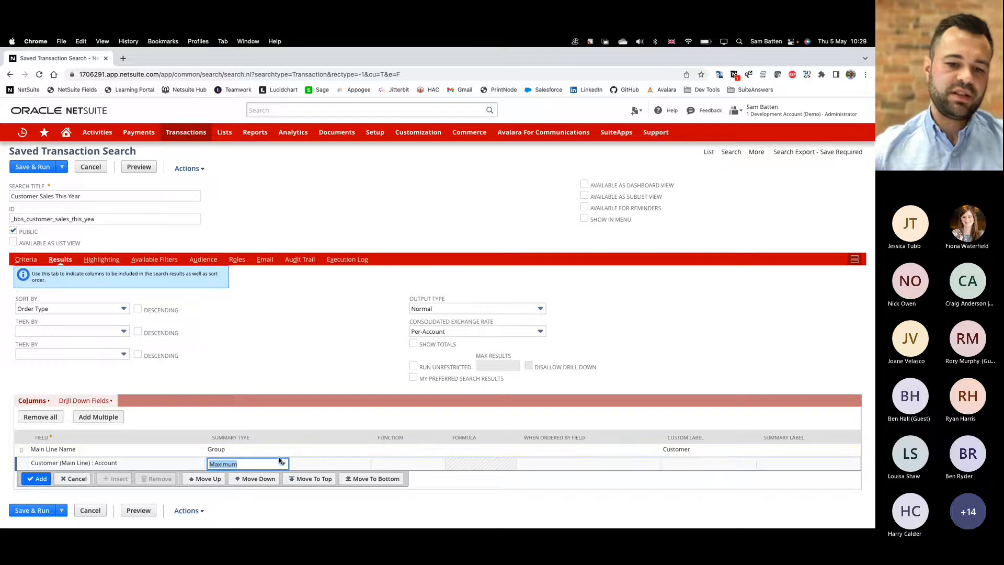
click(703, 465)
click(784, 464)
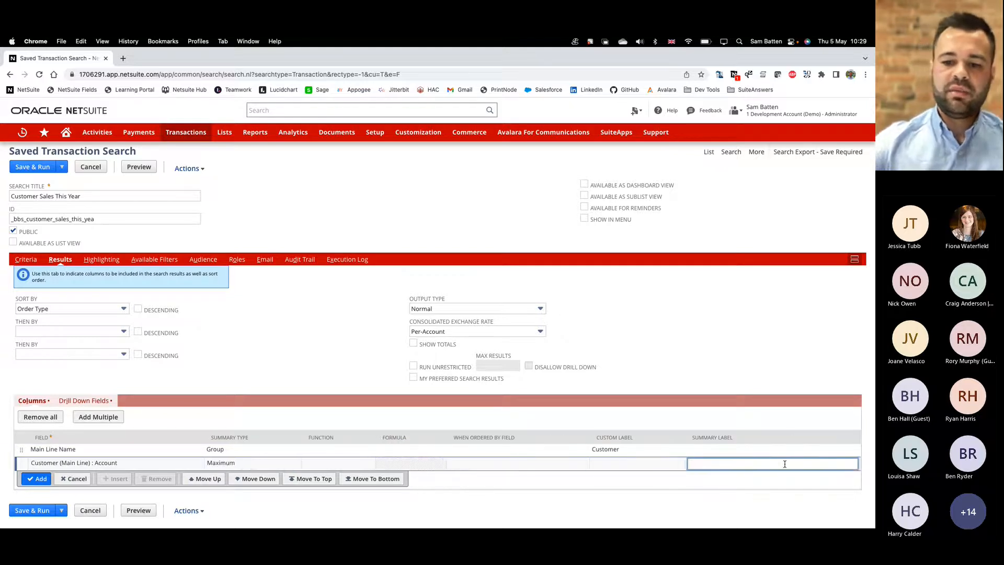
text(C)
text(cc)
text( No)
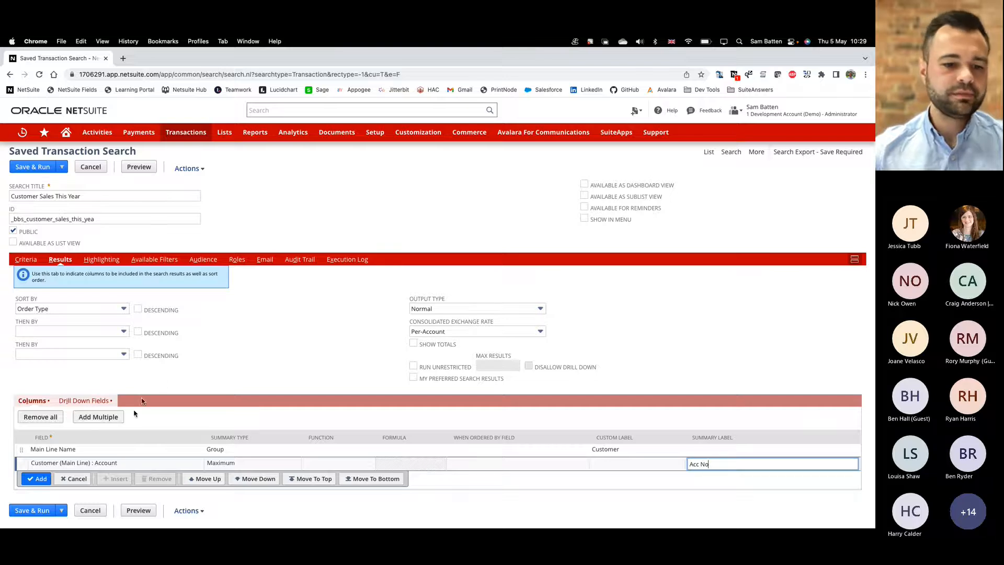
click(37, 479)
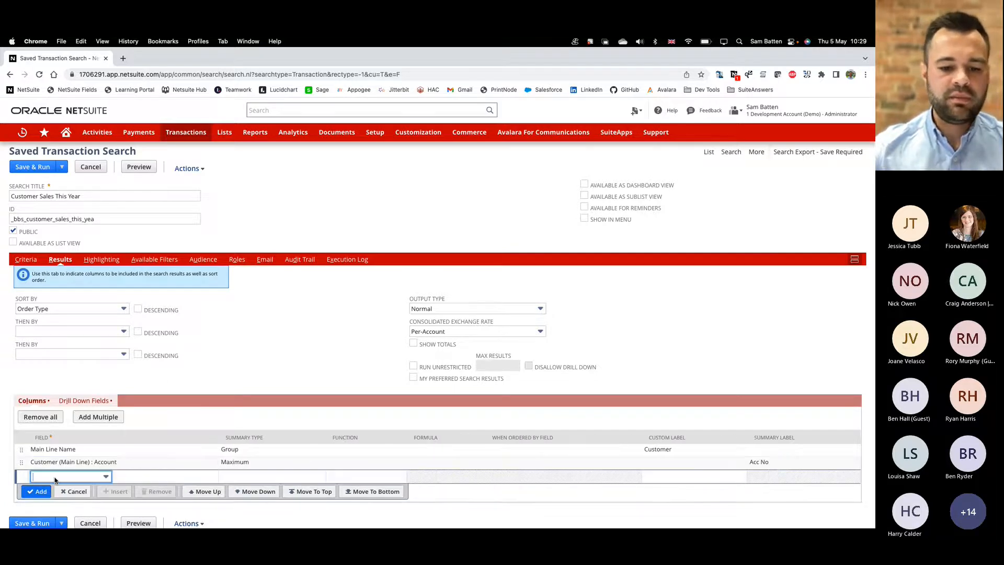
Start a third results column using Formula (Currency) with the summary type Sum
click(54, 478)
text(form)
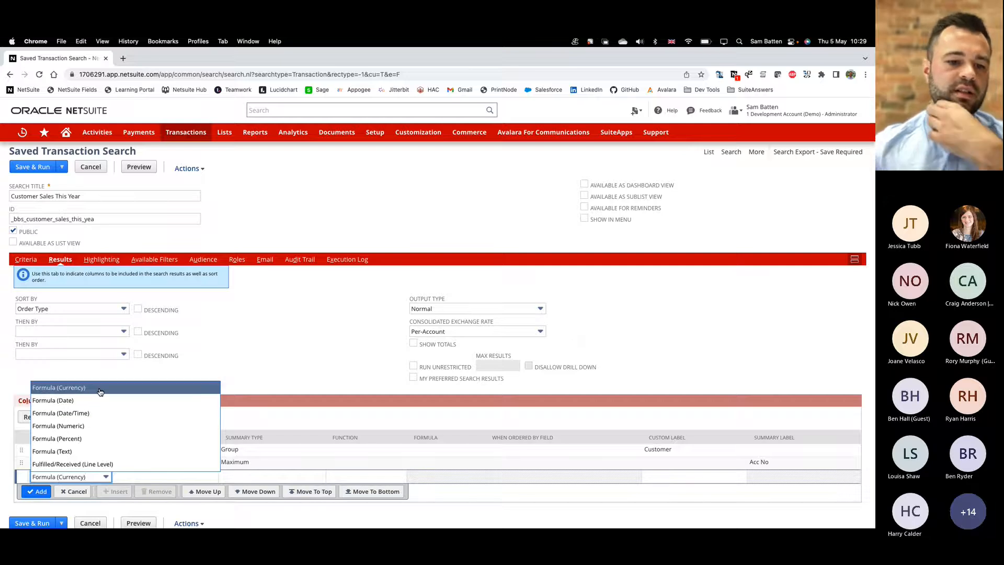
click(58, 389)
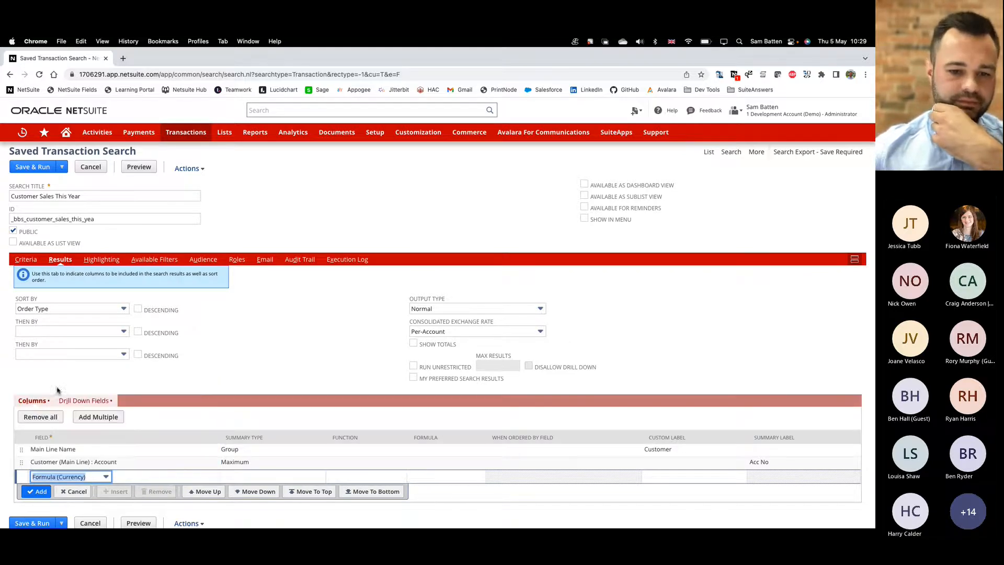
click(234, 477)
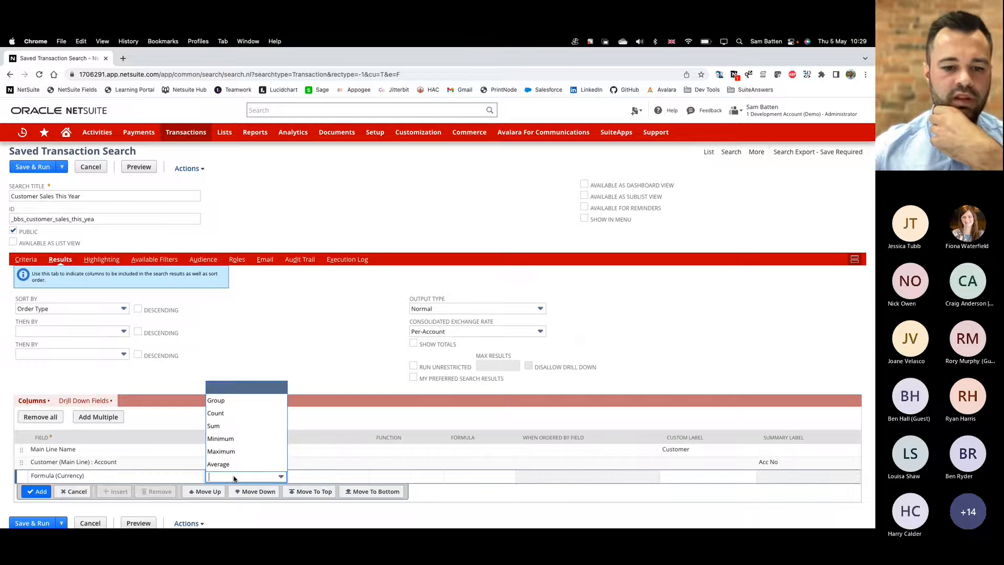
click(229, 430)
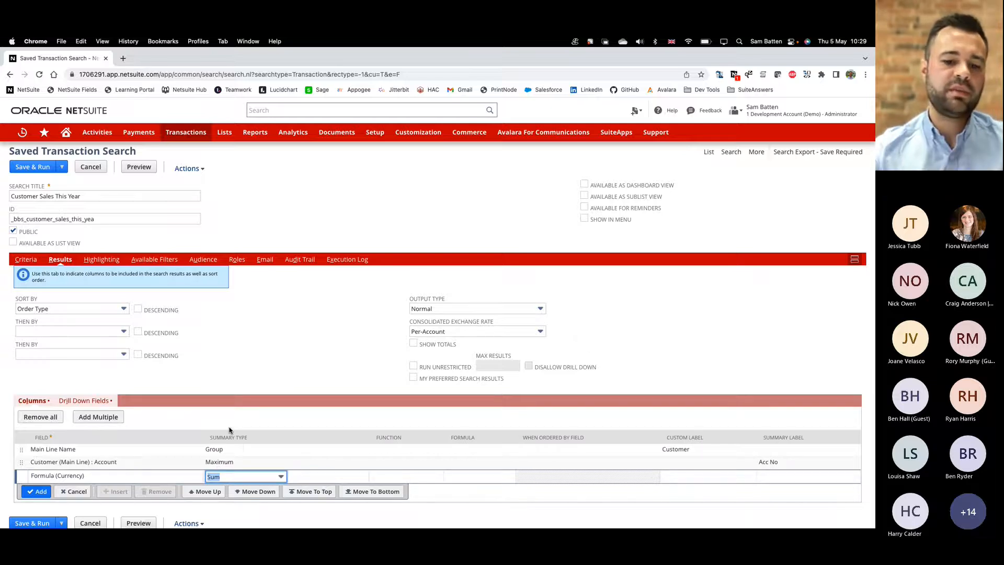
Write the currency column's formula as CASE WHEN TO_CHAR({trandate},'MM') = '01' THEN {fxamount} ELSE 0 END
click(467, 479)
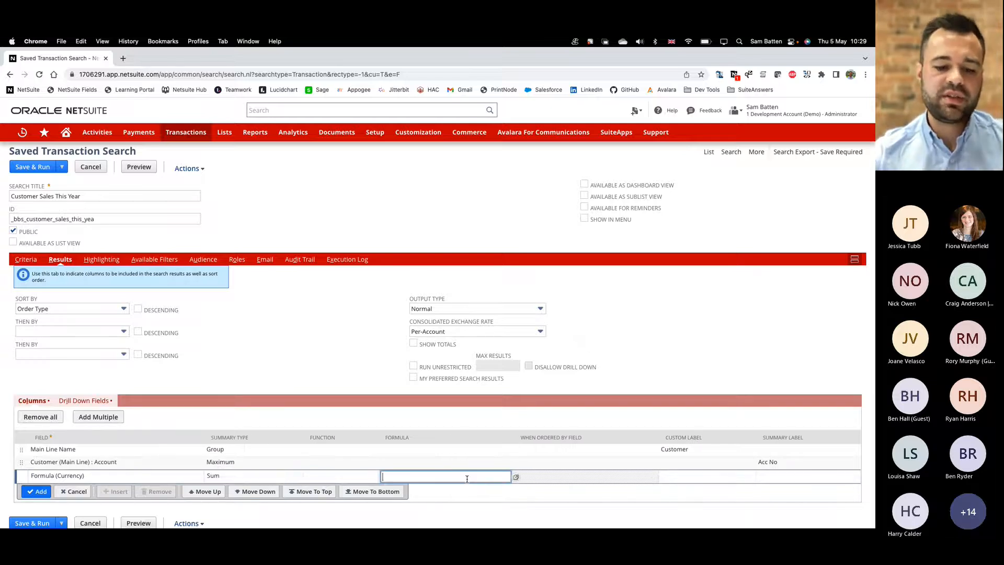
click(516, 480)
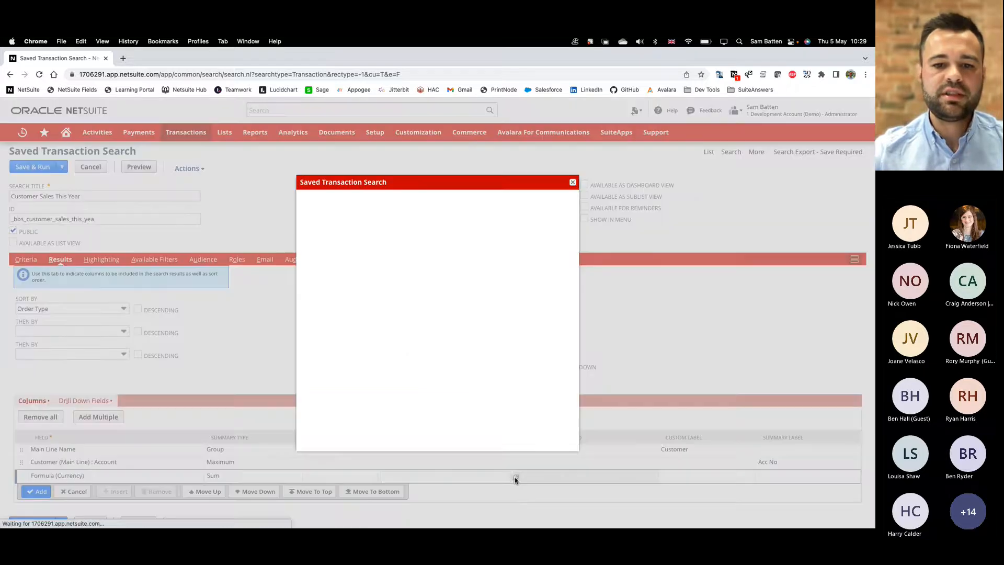
click(391, 282)
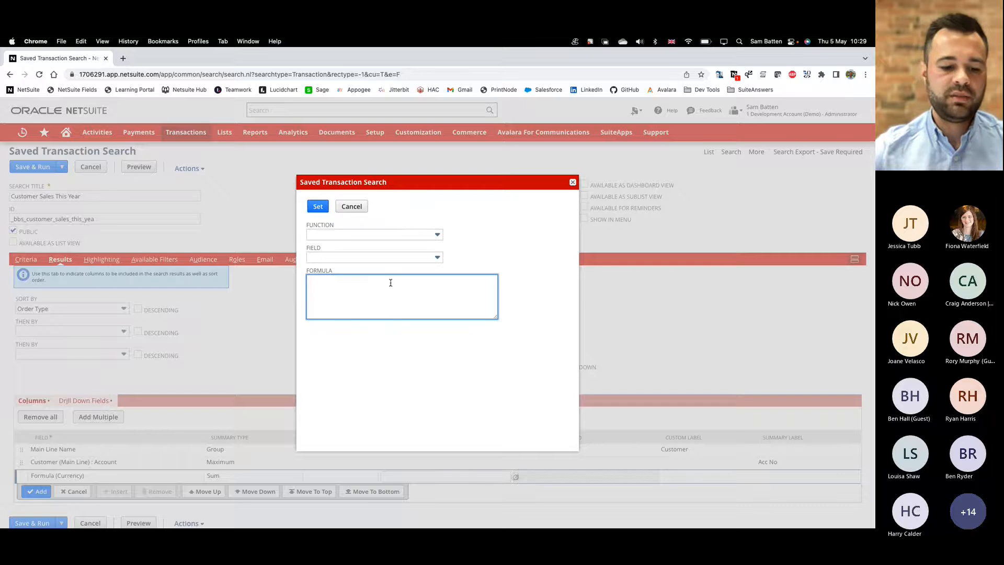
text(CASE WHEN)
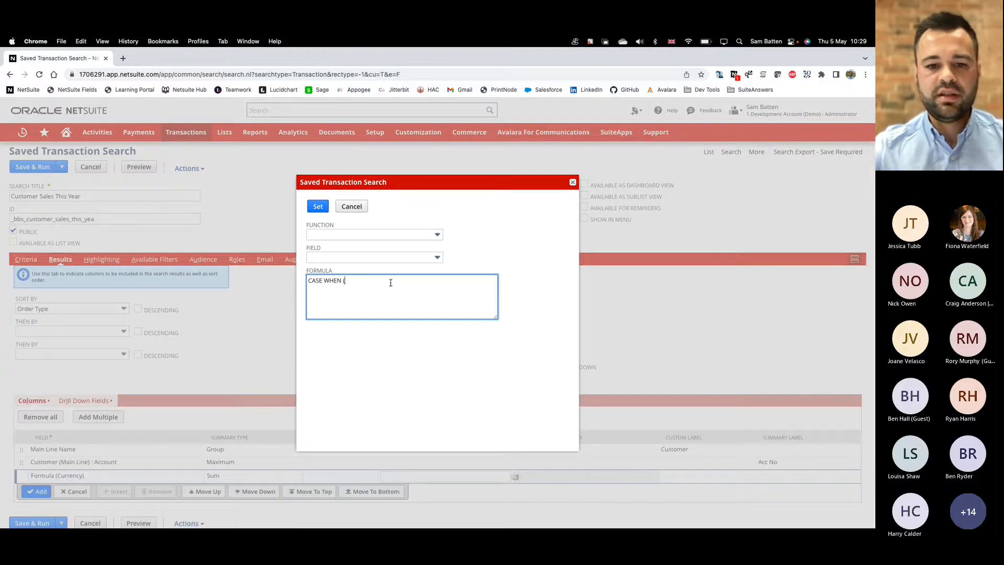
text( TO_CHAR)
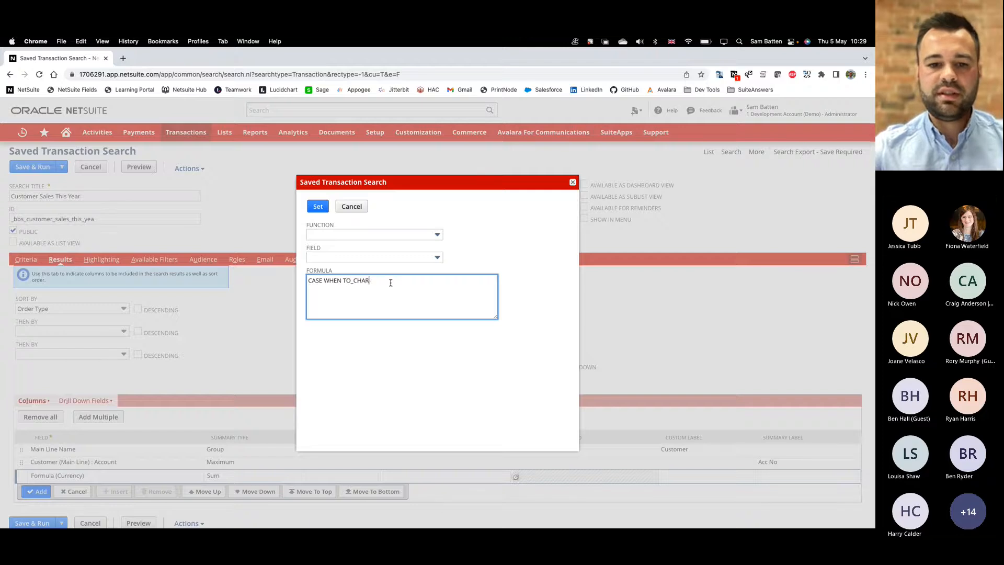
text(({)
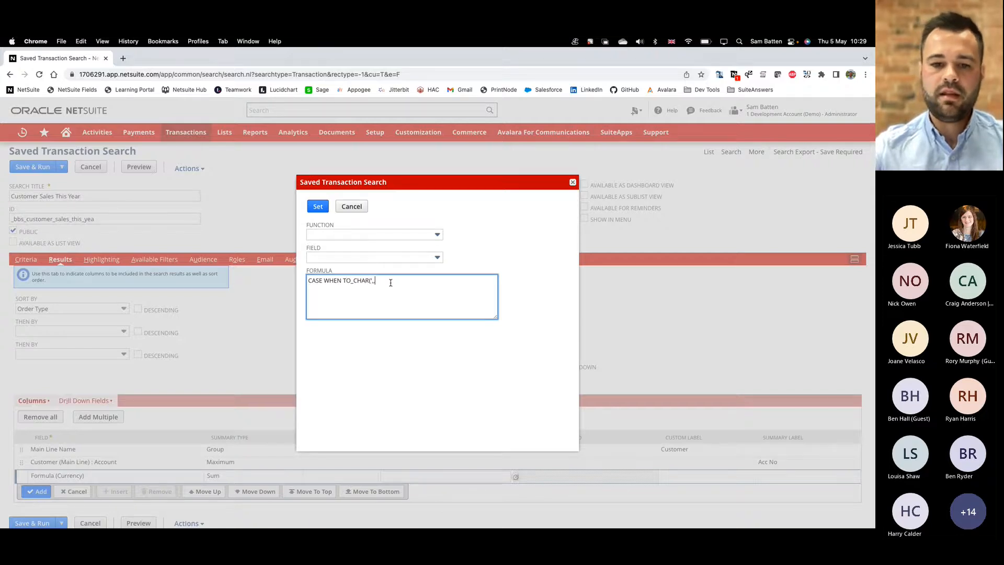
text(trandate)
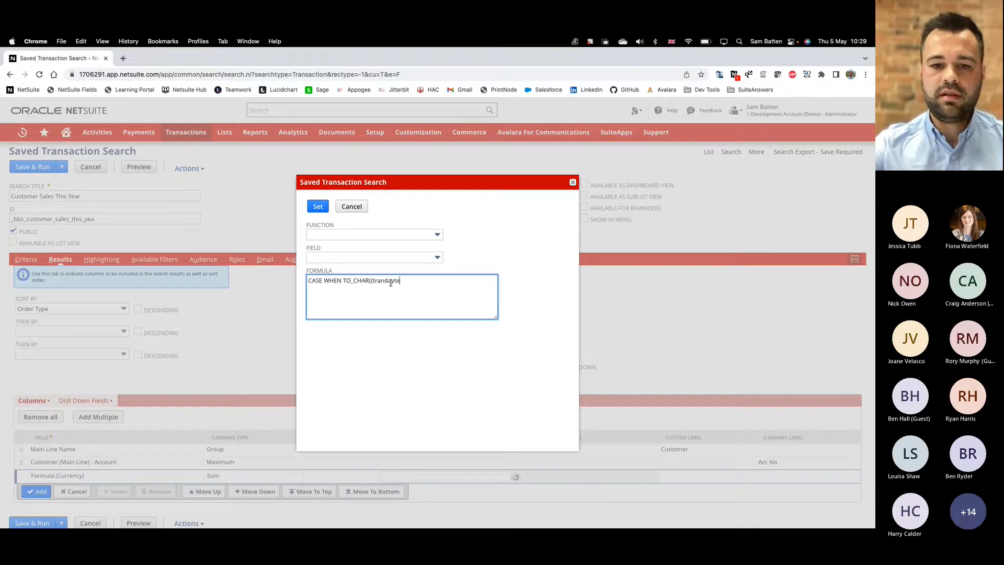
text(},'MM') = '01' then)
key(BackSpace)
key(BackSpace)
key(BackSpace)
text(THEN (fxamount)
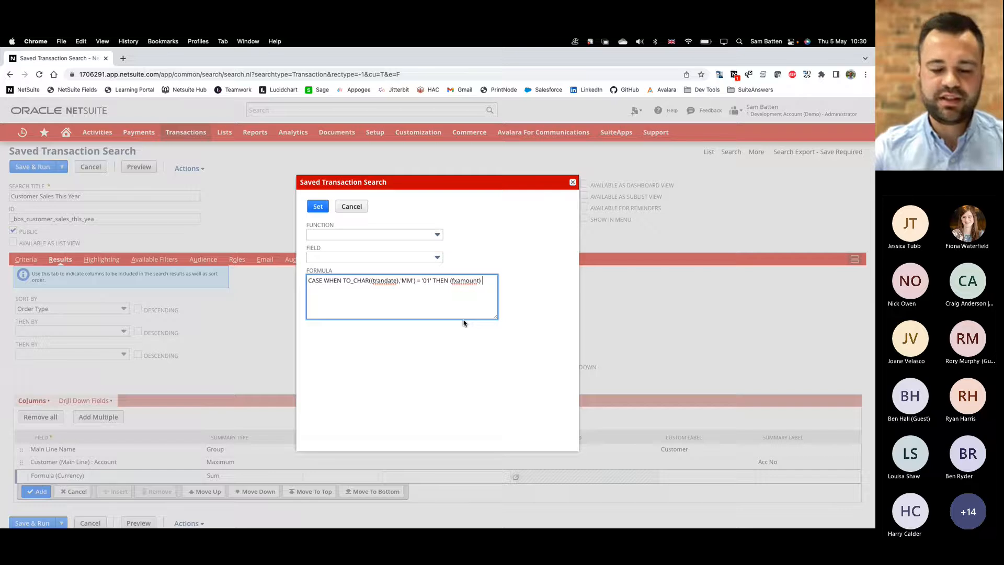
text(ELSE)
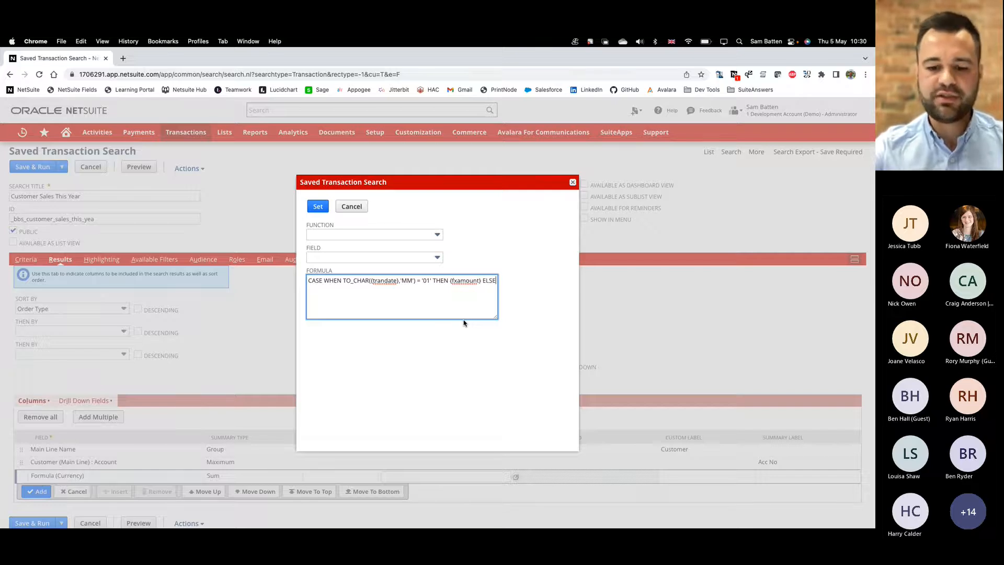
text( 0 END)
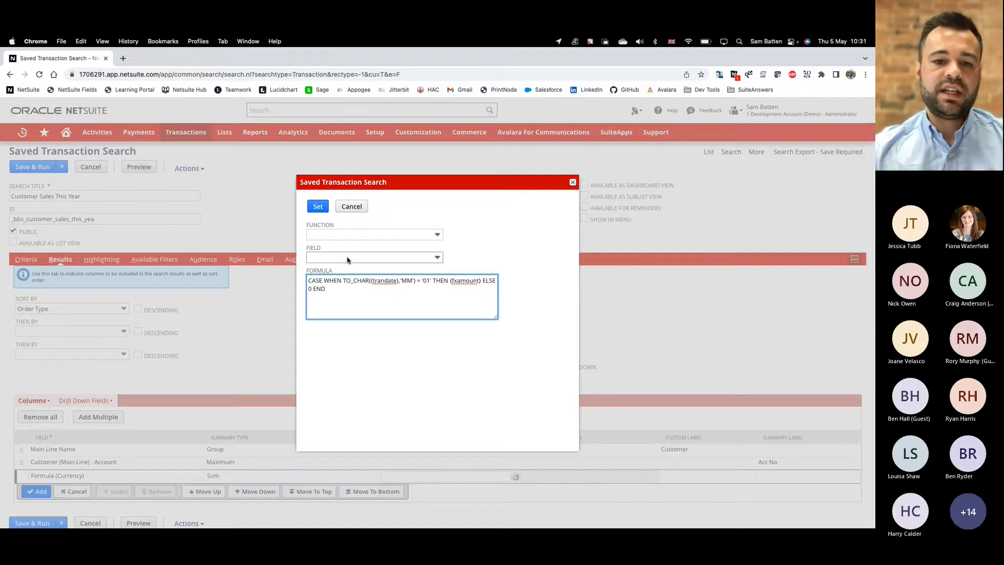
Insert the Date field's reference at the end of the formula and delete it again
click(404, 259)
text(date)
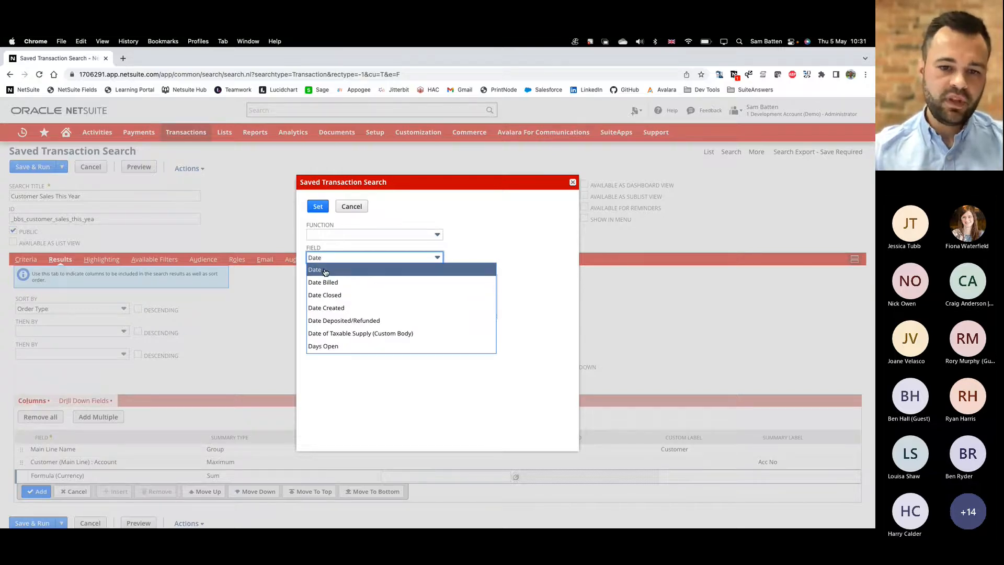
click(339, 270)
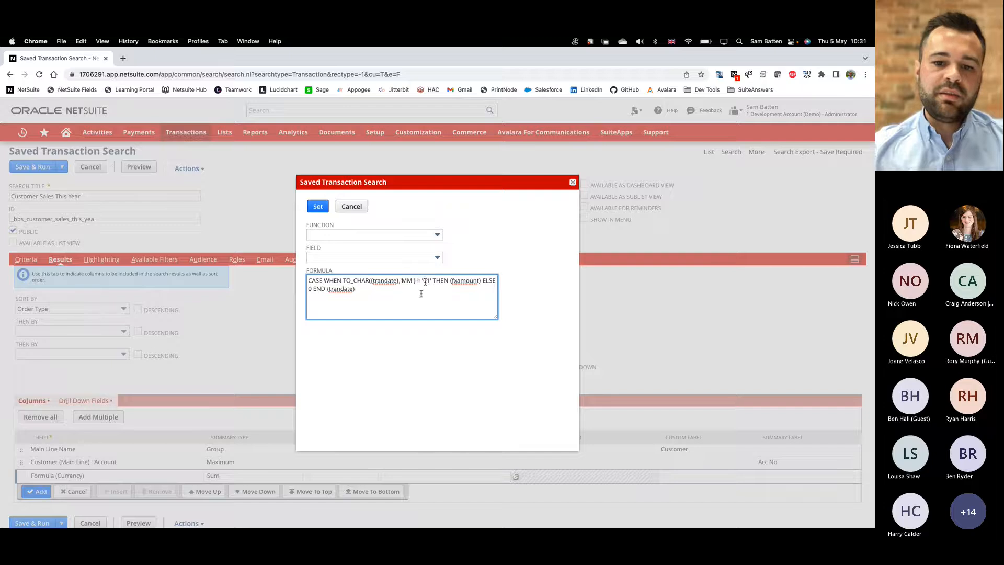
drag(363, 289, 326, 289)
key(BackSpace)
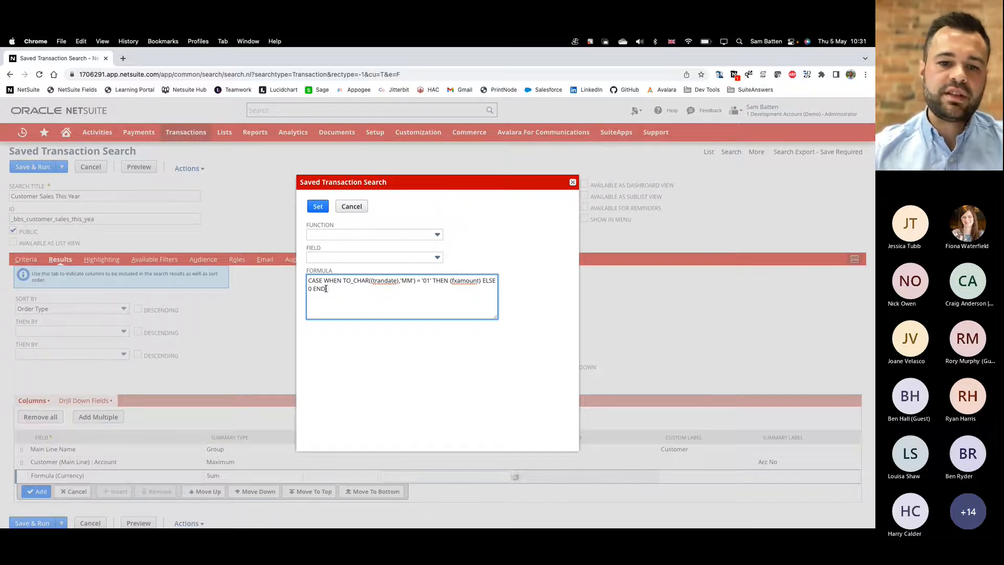
Apply the '01' formula, set its summary label to "Jan", and add the column to the results after copying its formula text
click(318, 207)
click(783, 476)
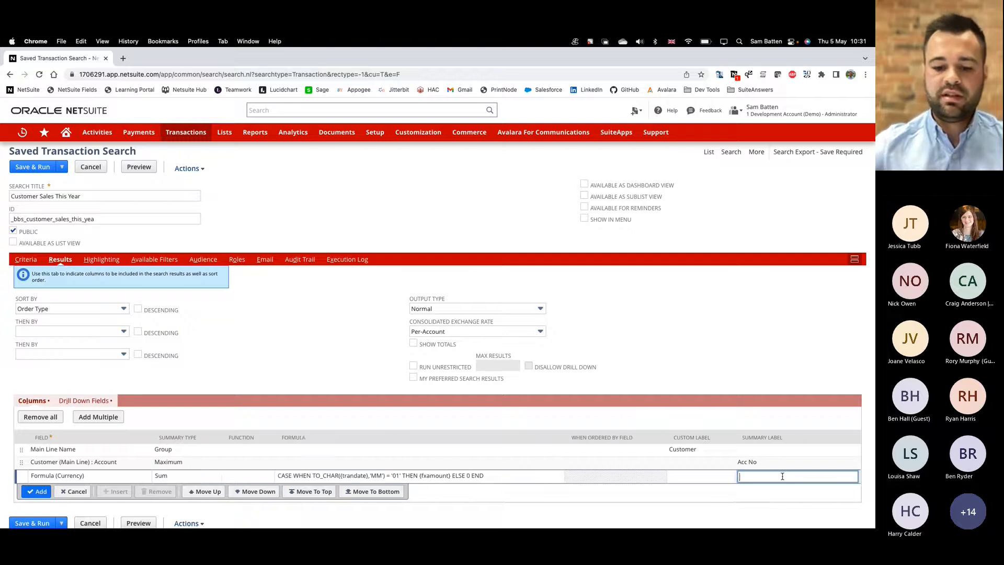
text(Jan)
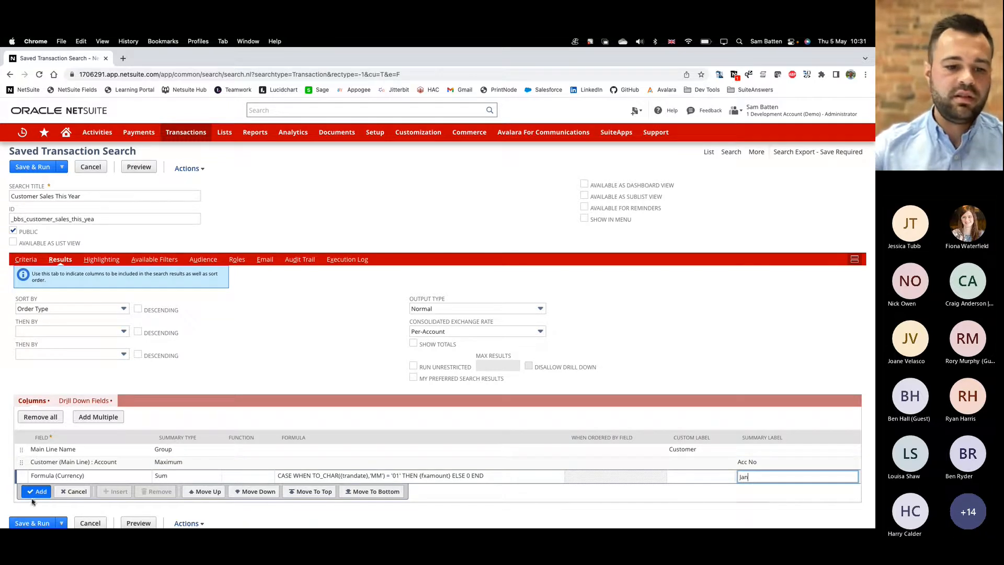
click(309, 477)
key(super+c)
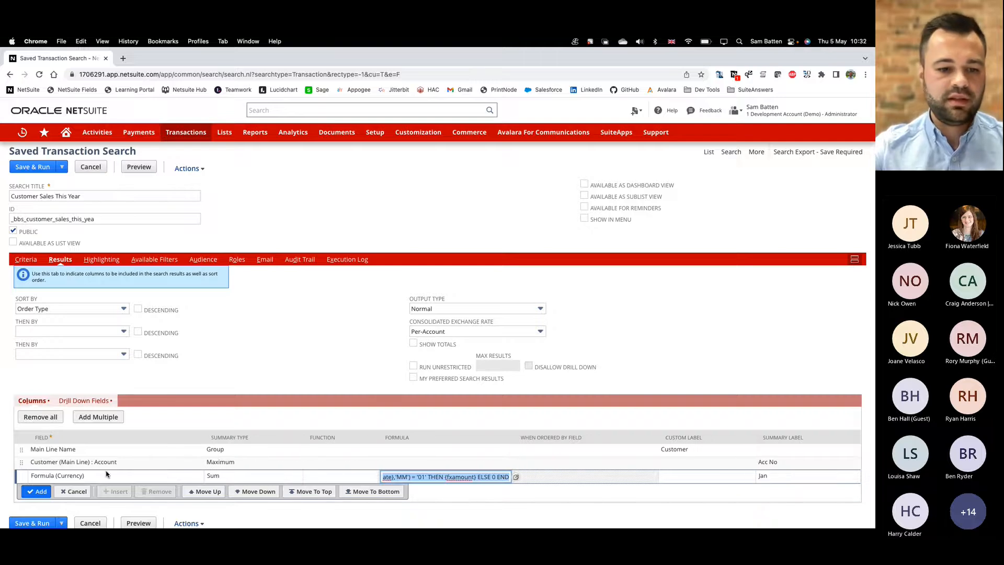
click(35, 497)
Start a fourth results column using Formula (Currency) with the summary type Sum
click(58, 491)
text(form)
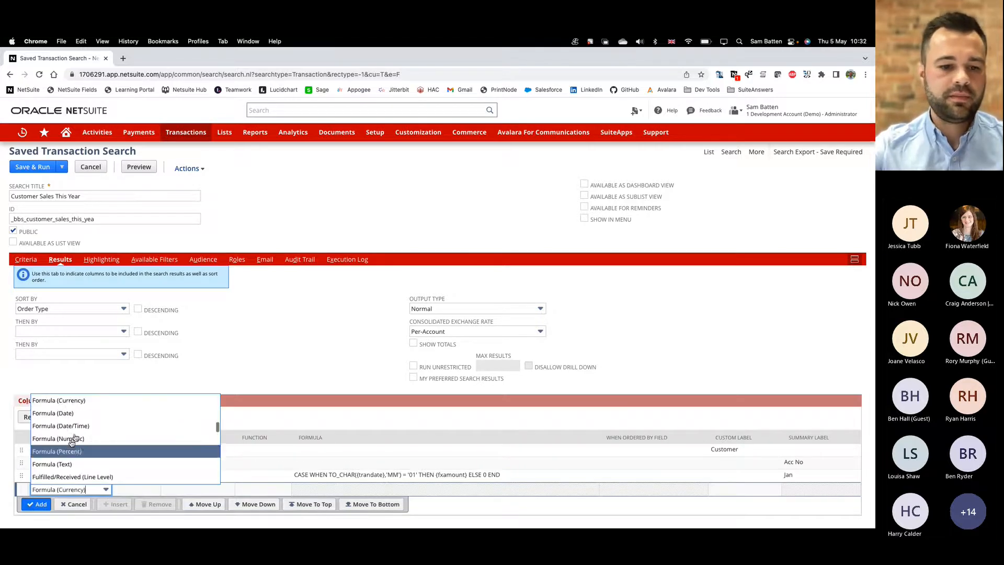
key(Tab)
click(183, 489)
click(182, 439)
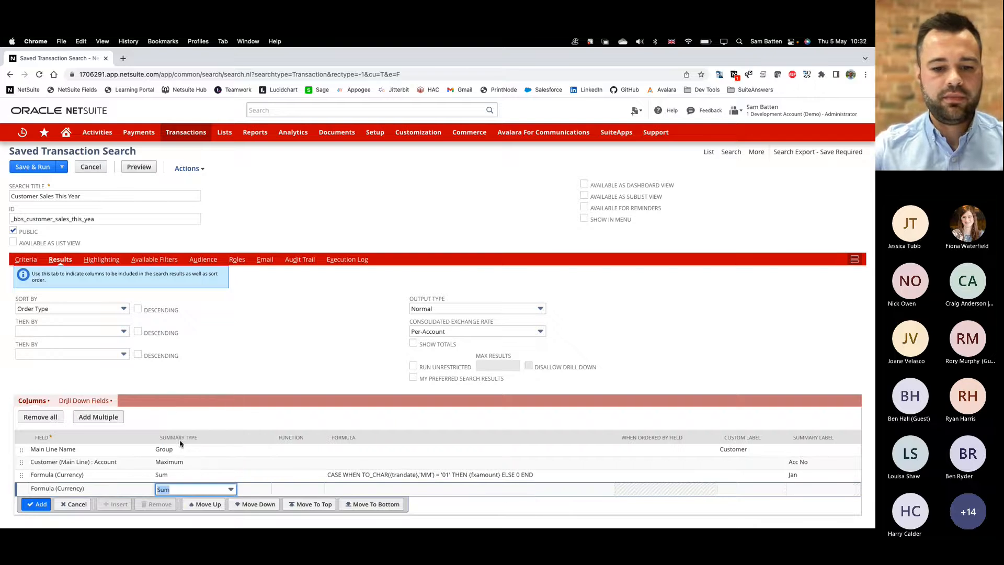
Fill the new column with the copied formula for month '02', set its summary label to "Feb", and add it to the results
click(392, 489)
key(super+v)
drag(417, 489, 413, 489)
text(2)
click(809, 488)
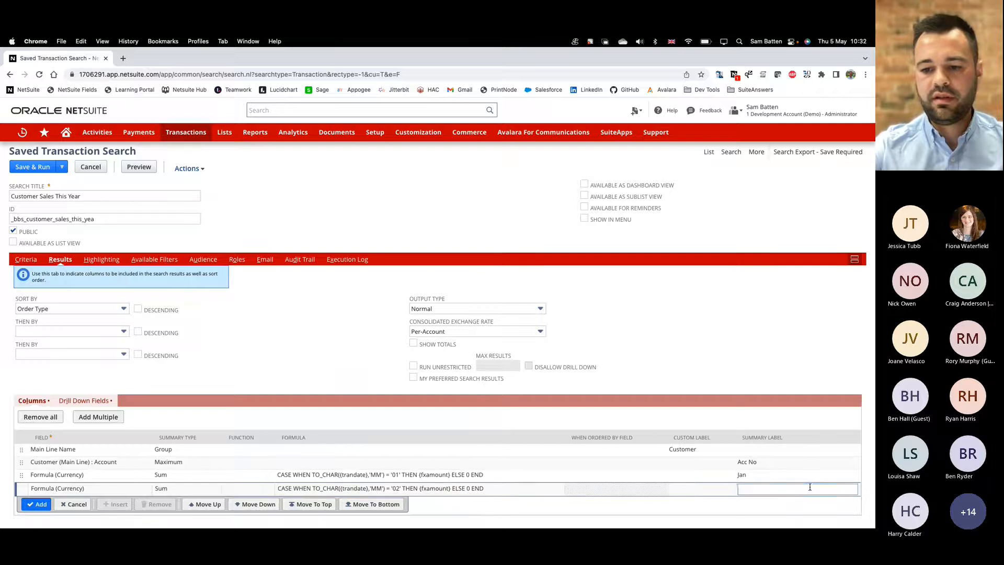
text(Feb)
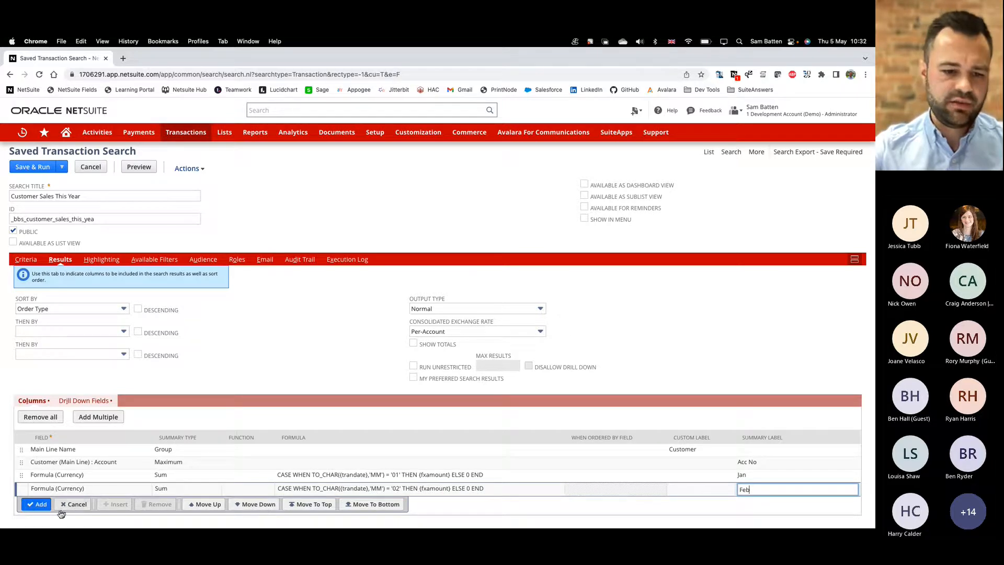
click(40, 505)
Start a fifth results column using Formula (Currency) with the summary type Sum
click(76, 503)
text(form)
click(84, 415)
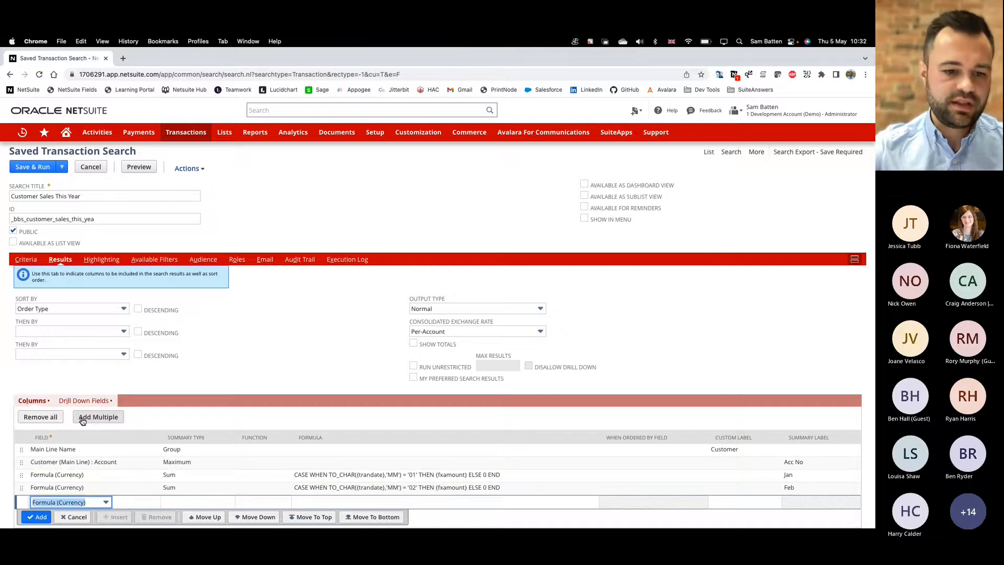
click(190, 502)
click(190, 458)
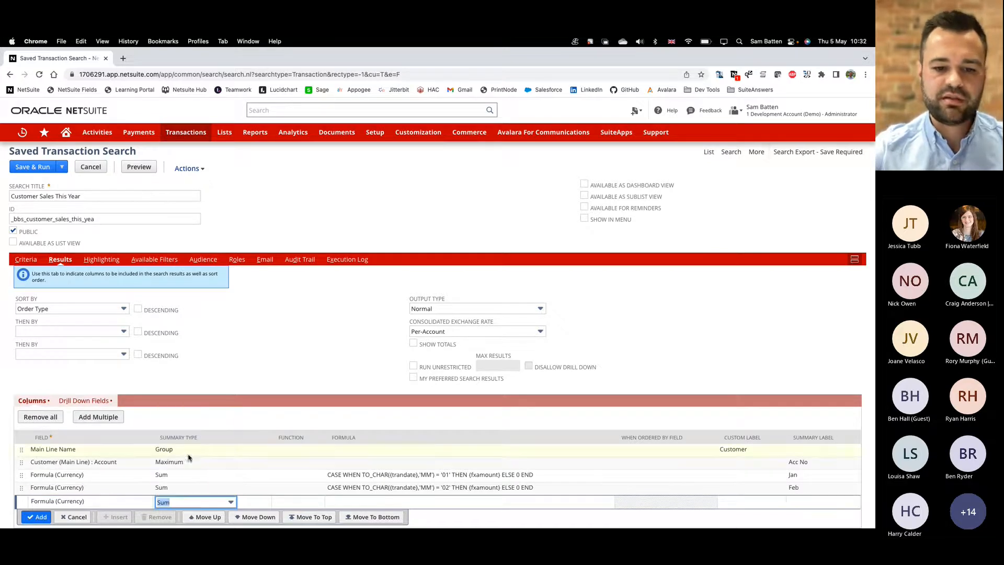
Paste the monthly CASE formula with the month changed to '03', set the summary label to "Mar", and add the column
click(399, 504)
key(super+v)
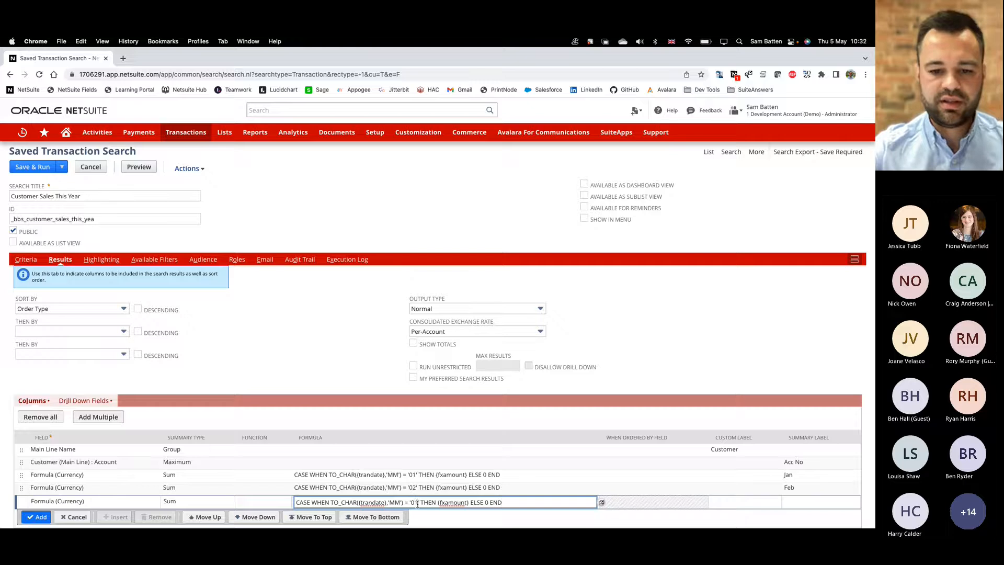
click(417, 504)
key(BackSpace)
text(3)
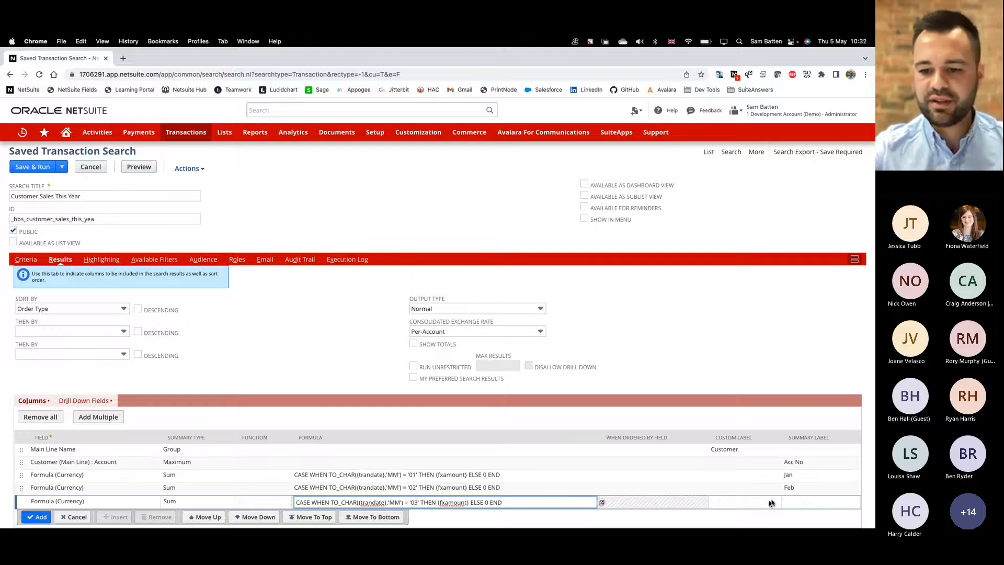
click(807, 502)
text(Mar)
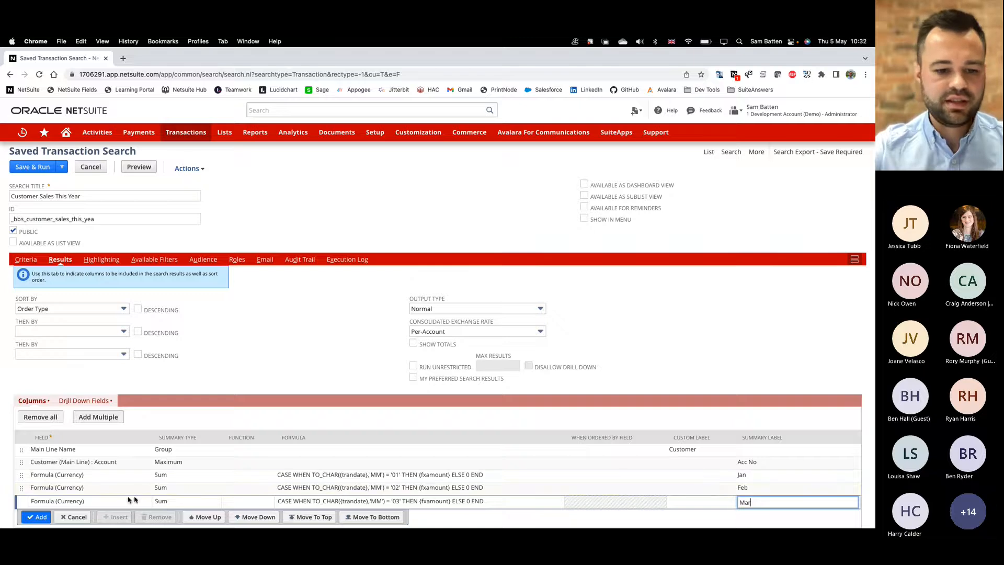
click(45, 518)
Start a sixth results column using Formula (Currency) with the summary type Sum
click(62, 518)
text(form)
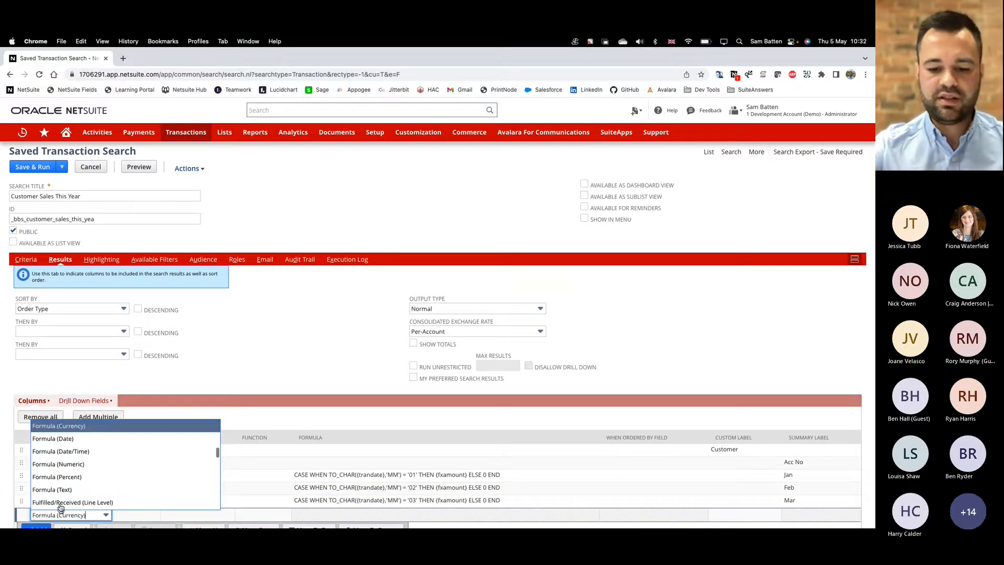
click(75, 431)
click(174, 516)
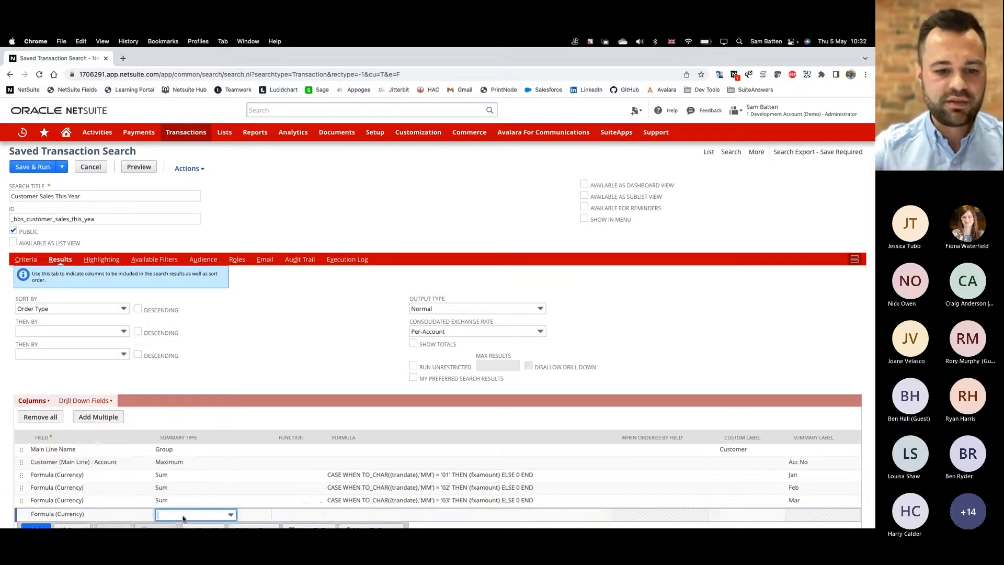
click(185, 466)
Give the sixth column the copied formula with month '04' and the summary label "Apr", and add it to the results
click(403, 516)
key(super+v)
click(417, 515)
key(BackSpace)
text(4)
click(798, 516)
text(Apr)
scroll(72, 480, down, 2)
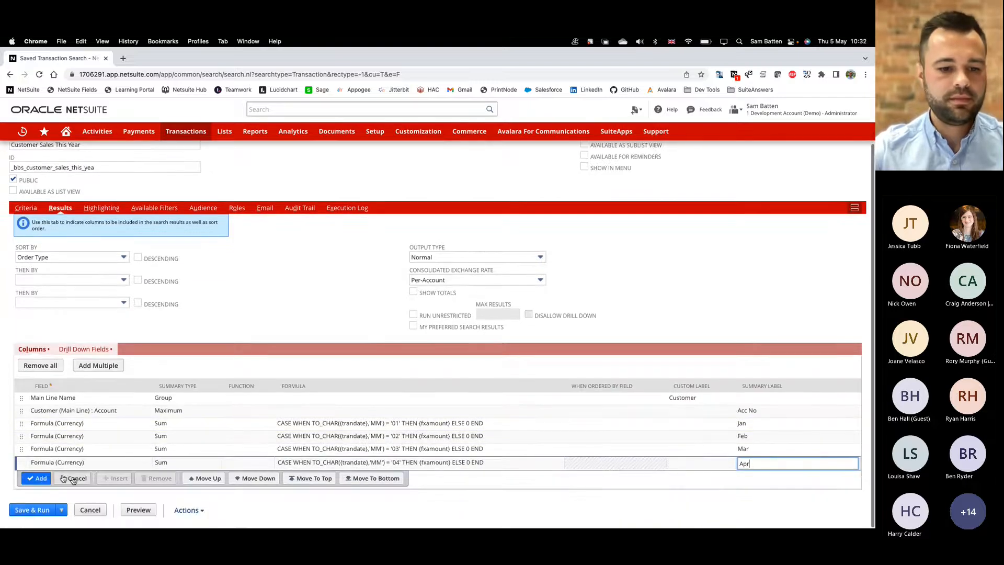
click(34, 479)
Start a seventh results column using Formula (Currency) with the summary type Sum
click(48, 484)
text(form)
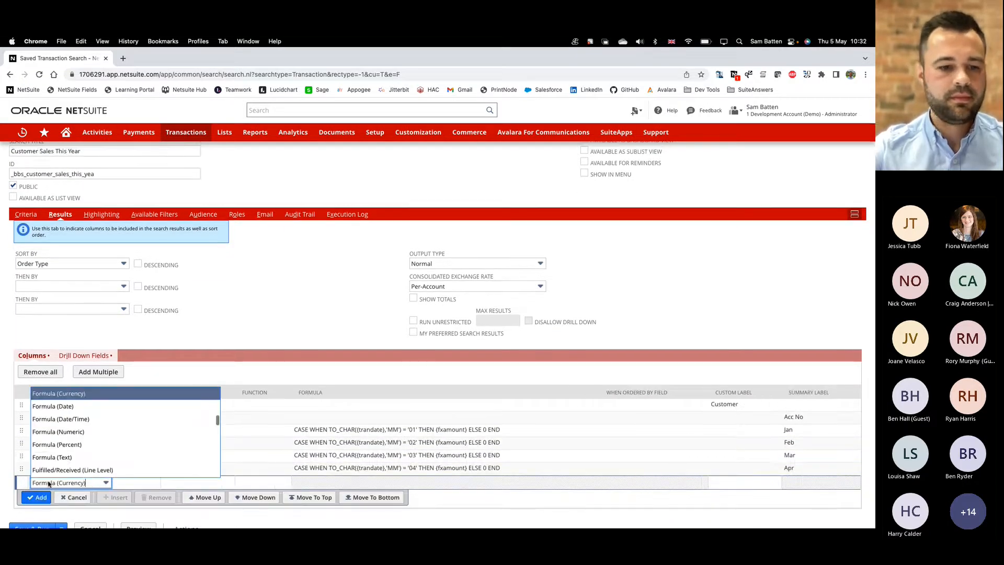
click(84, 393)
click(167, 484)
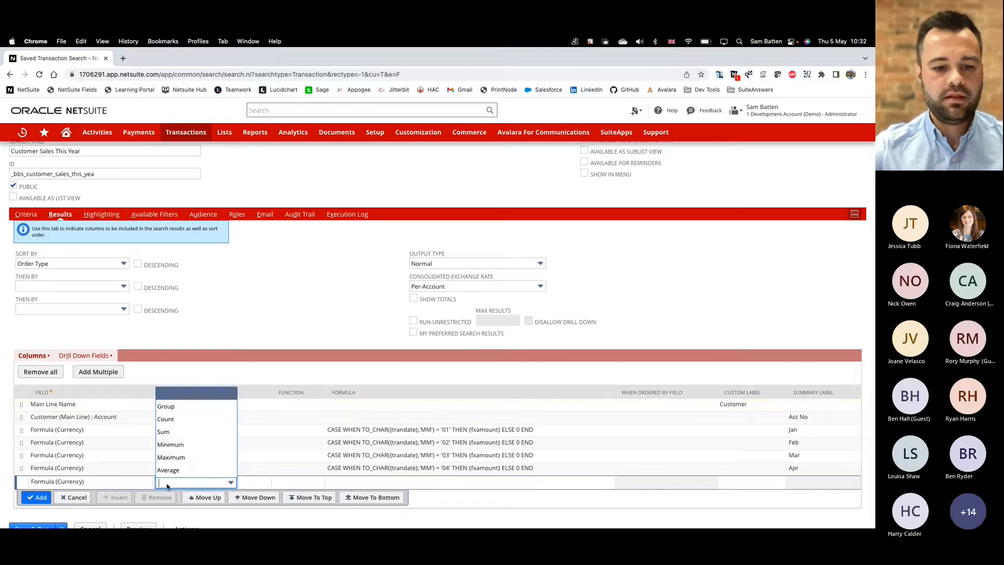
click(163, 432)
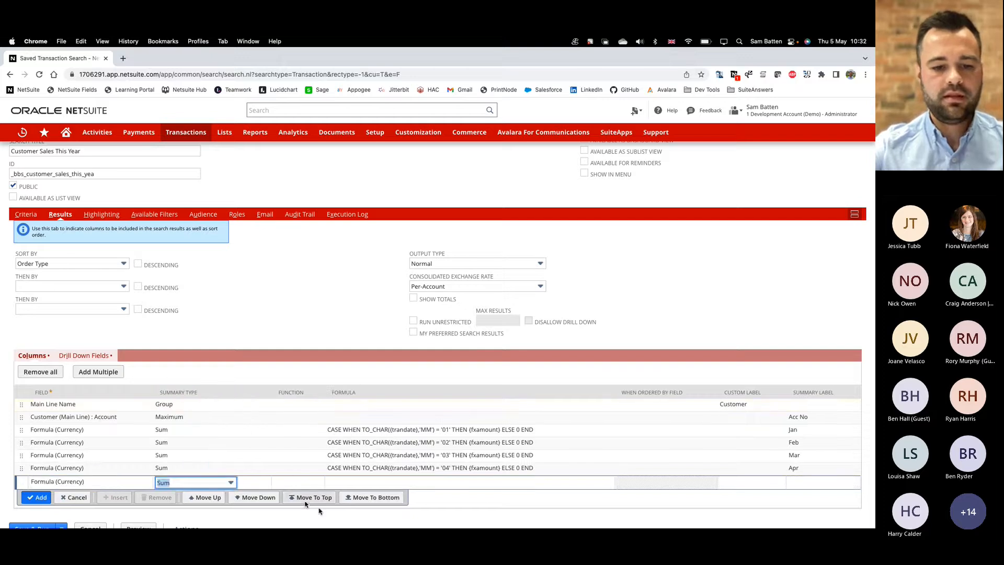
Give the seventh column the copied formula with month '05' and the summary label "May", and add it to the results
click(424, 484)
key(ctrl+v)
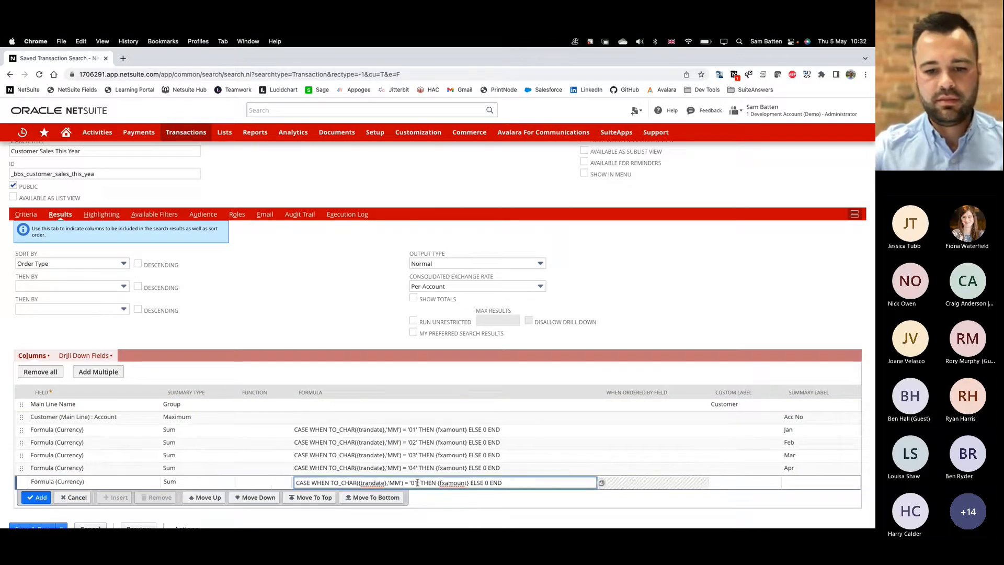
click(808, 483)
text(May)
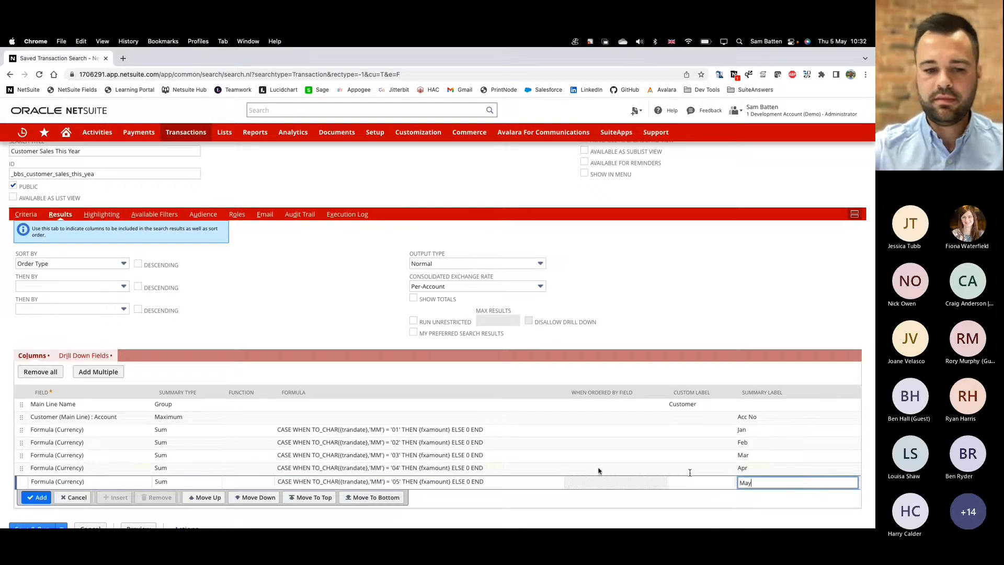
click(36, 497)
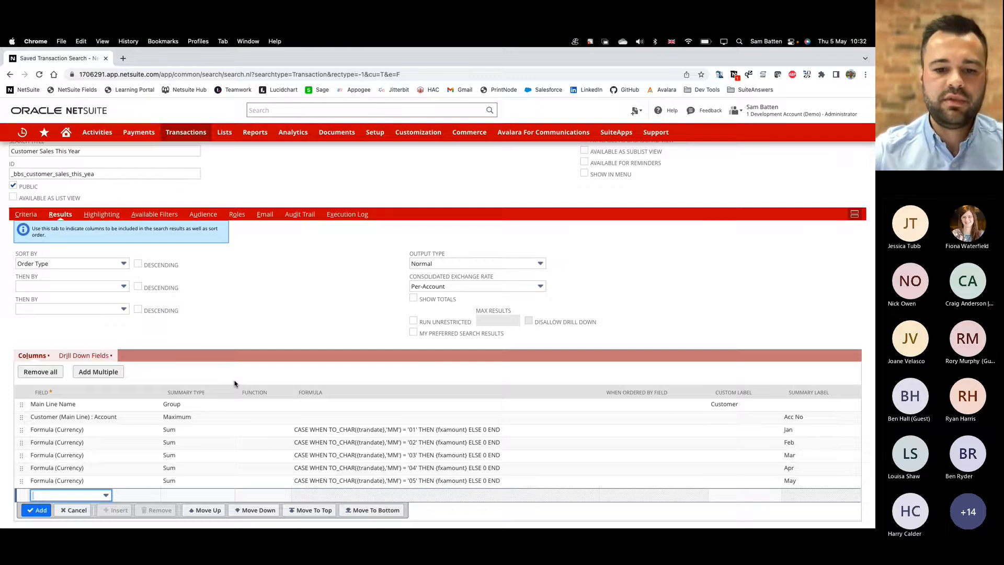
Save and run the search, view the detailed orders behind ABC Customer, and return to the summary
scroll(386, 395, down, 1)
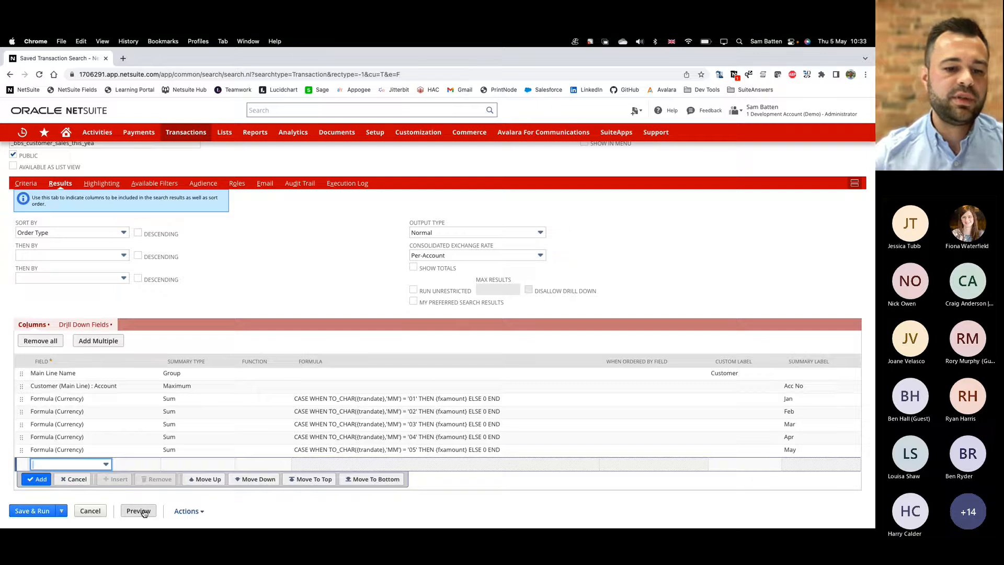
click(39, 514)
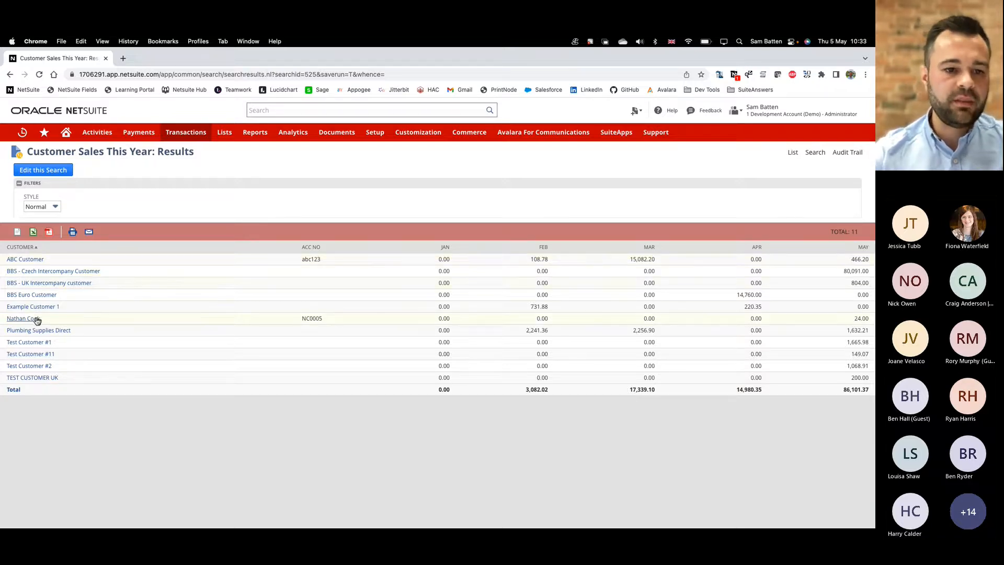
click(32, 265)
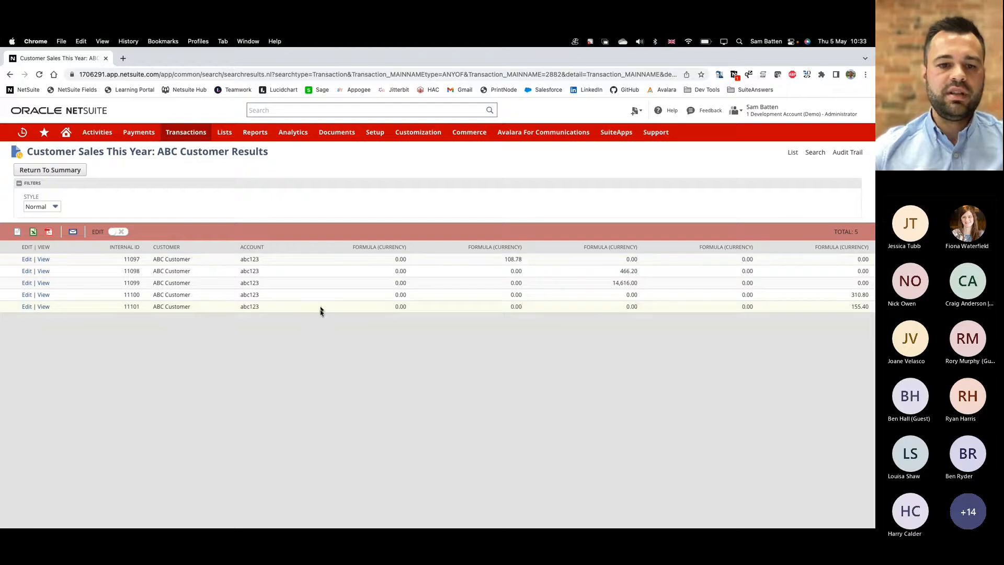
click(70, 175)
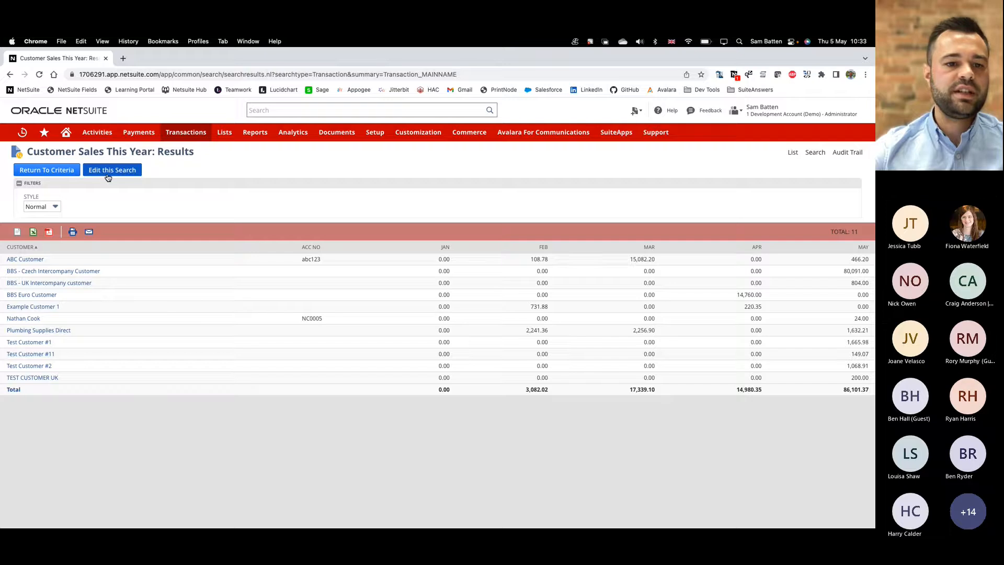
Reopen the search for editing and insert a new results row above the Customer (Main Line) : Account column
click(112, 172)
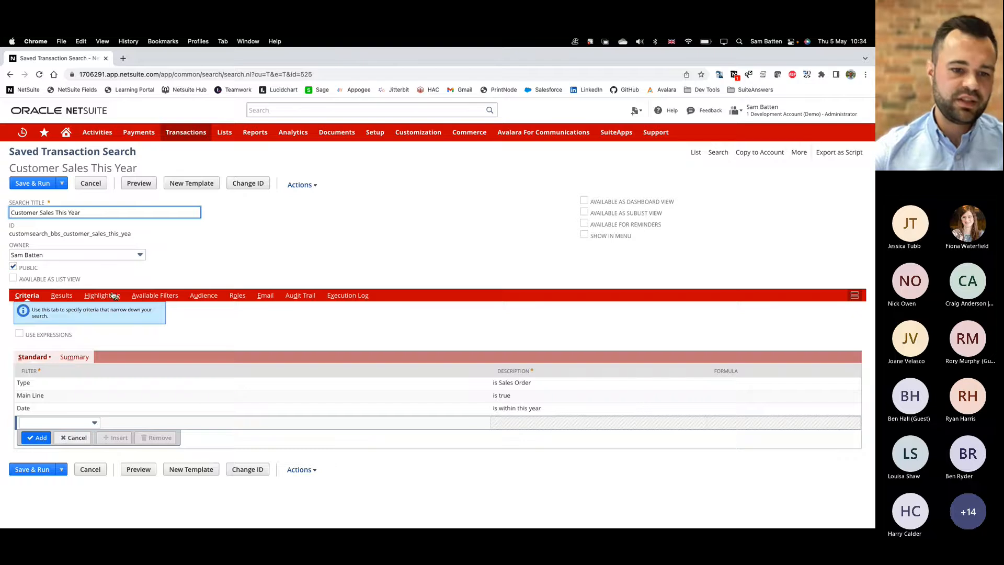
click(61, 296)
scroll(61, 296, down, 3)
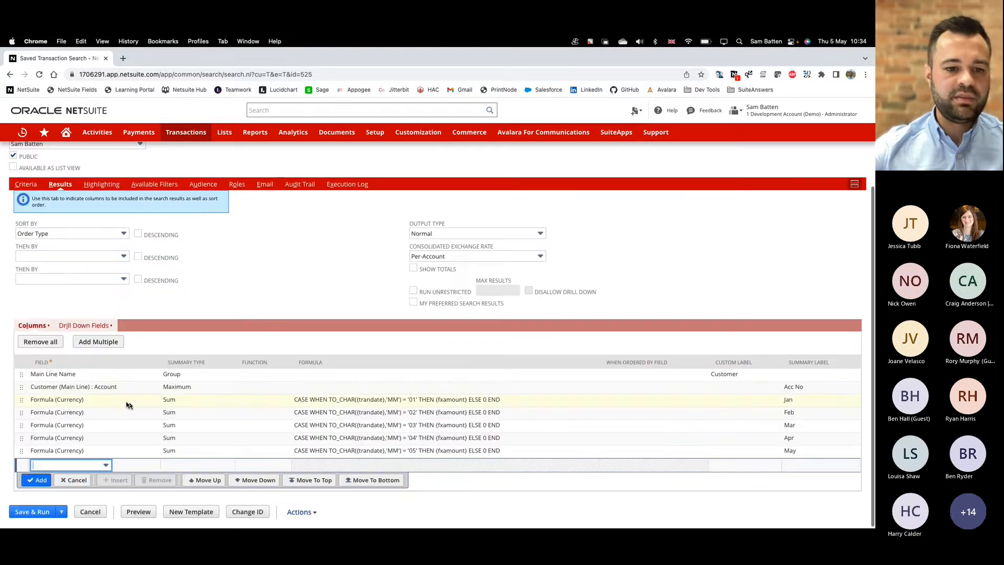
click(122, 388)
click(117, 422)
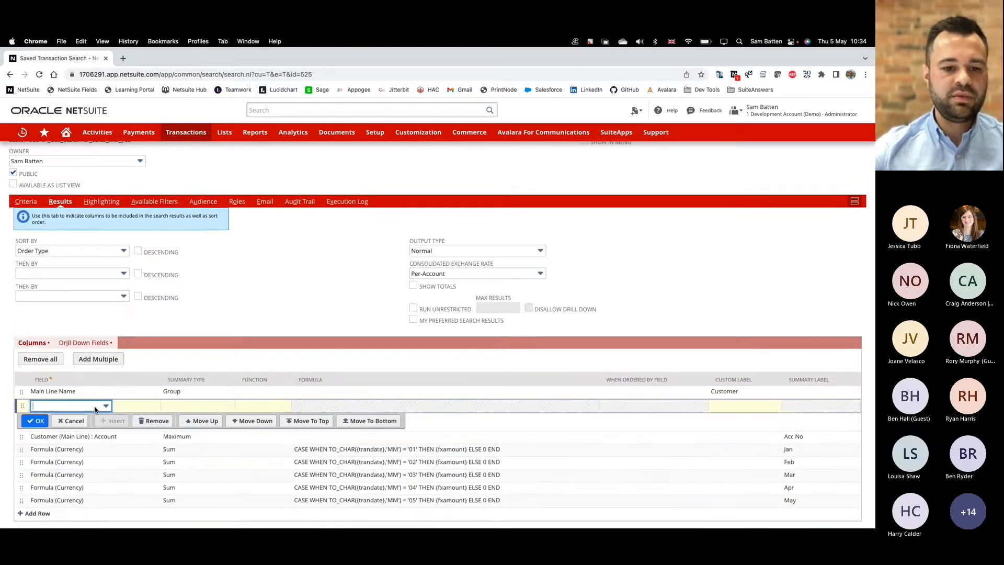
Set the inserted results column to Document Number with the custom label "SO#" and no summary type
click(95, 410)
text(do)
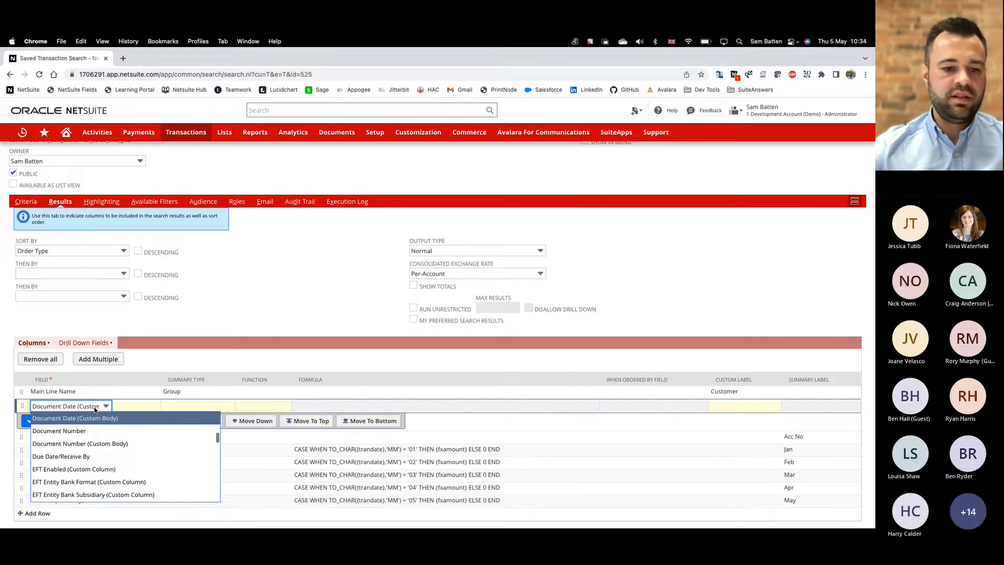
click(84, 434)
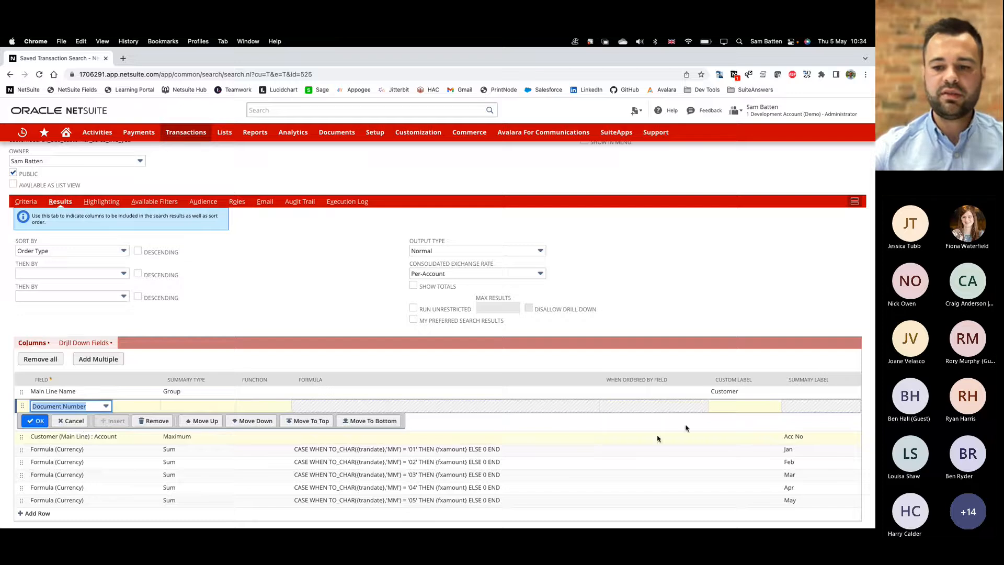
click(758, 407)
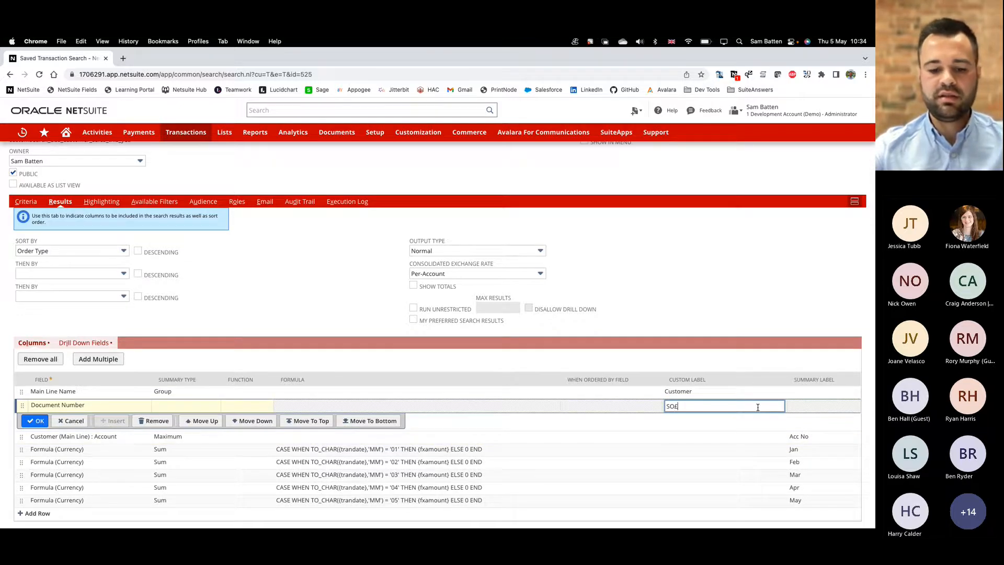
text(SO#)
click(34, 421)
Save and rerun the search, view the detailed orders of the customer listed below Example Customer 1, and return to the summary
scroll(32, 424, down, 1)
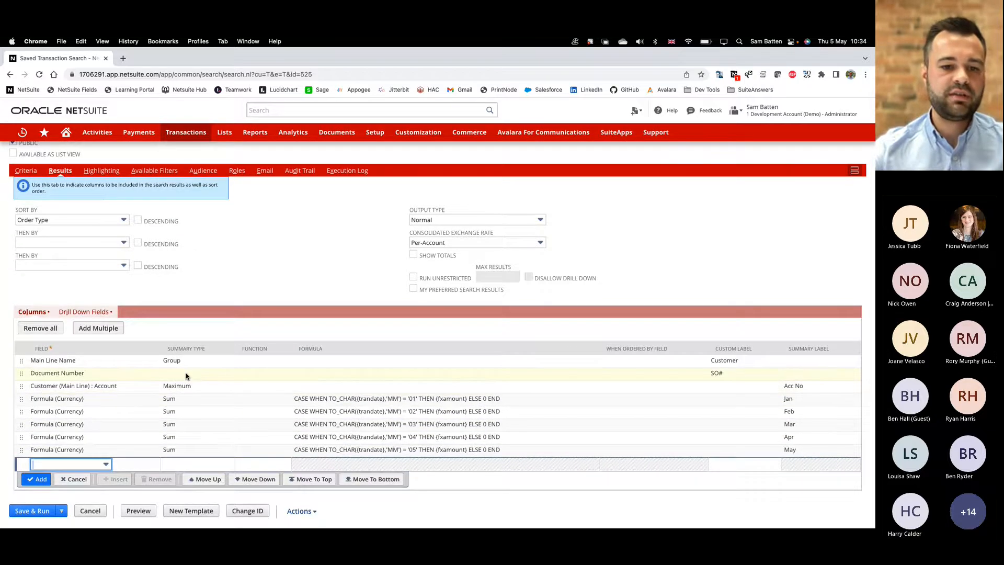
click(34, 511)
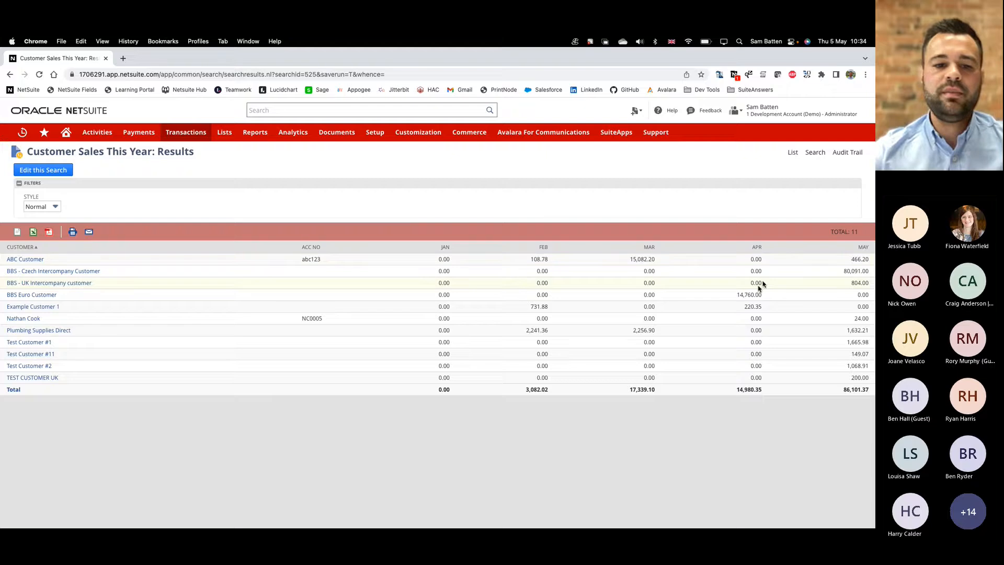
click(22, 321)
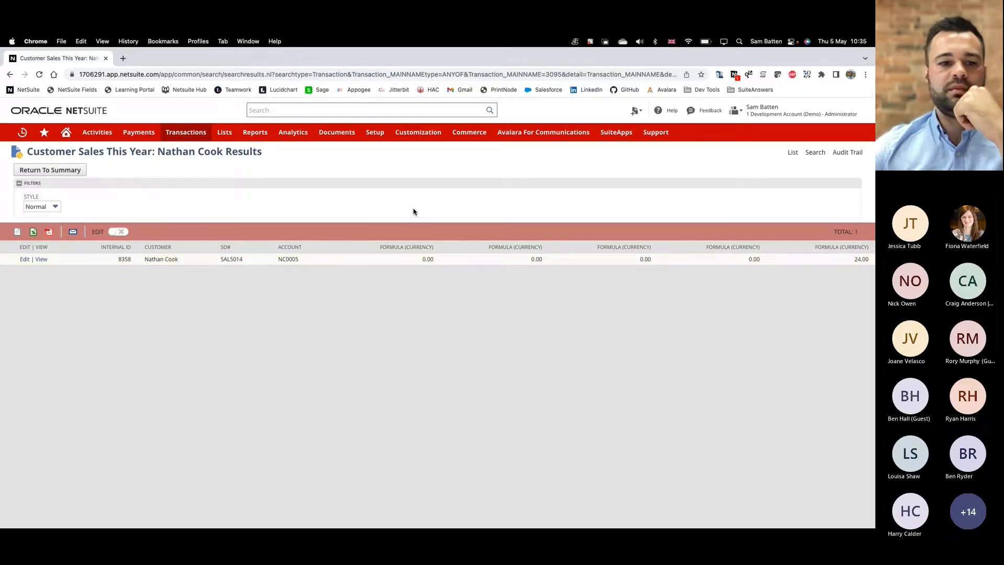
click(69, 175)
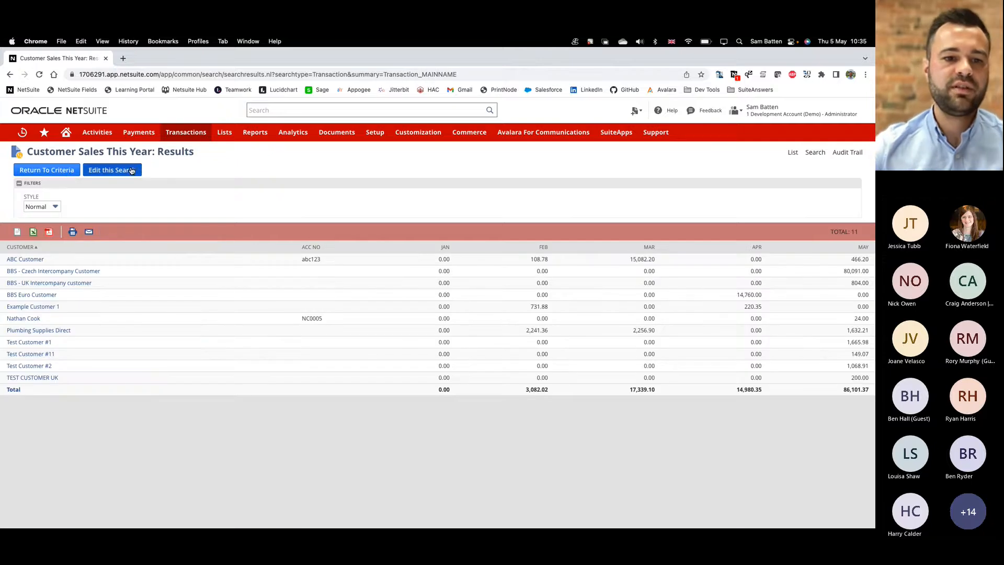
Reopen the search for editing and insert a new results row above the Jan formula column
click(131, 170)
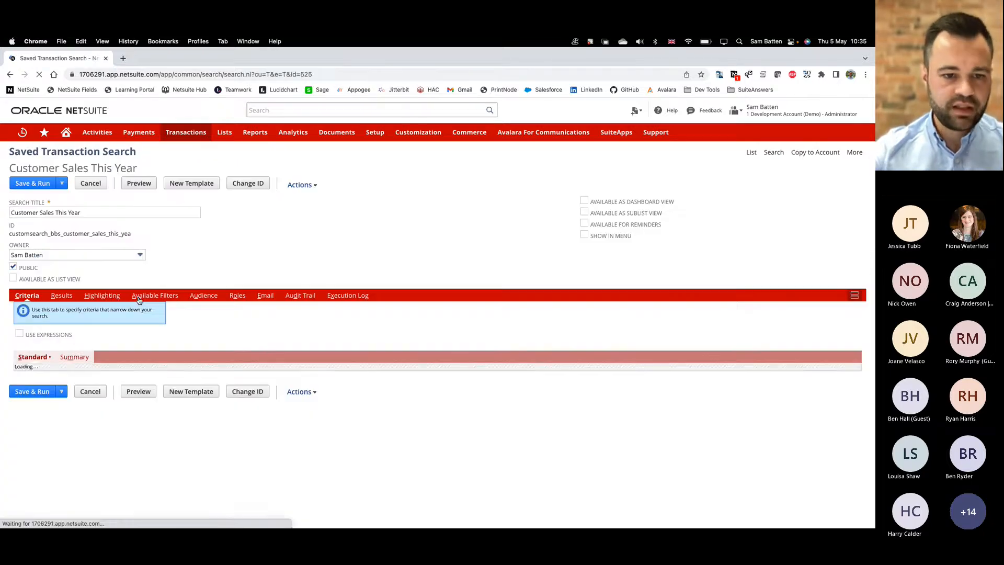
click(61, 295)
scroll(62, 296, down, 3)
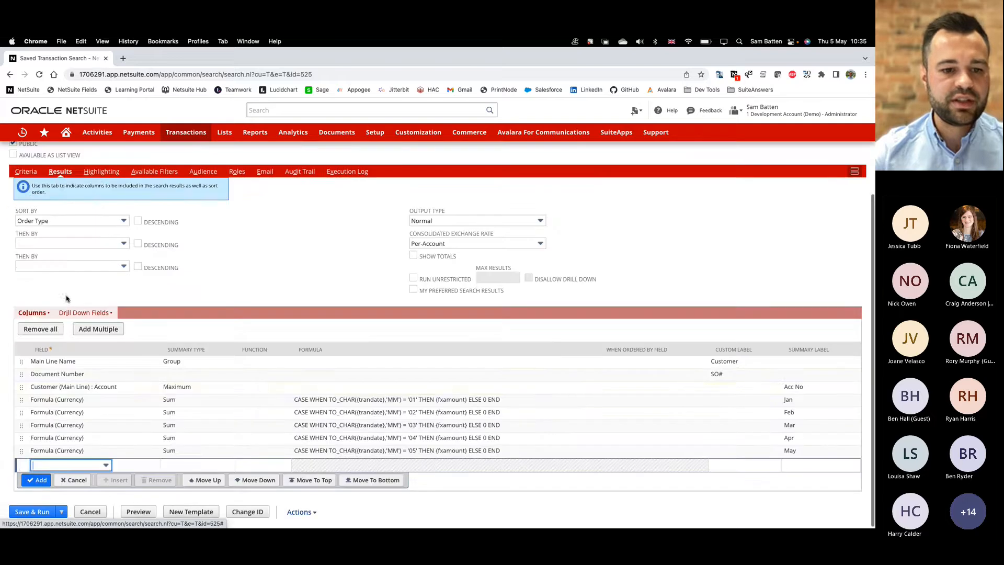
click(110, 403)
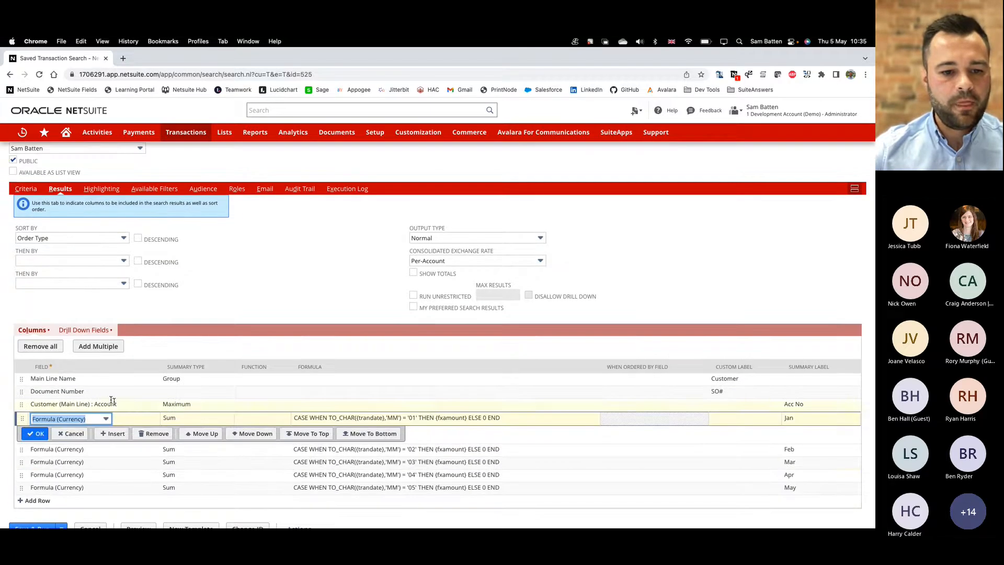
click(112, 433)
Set the inserted column to Amount with summary type Maximum and summary label "Most Recent Order", then save and run the search
click(82, 420)
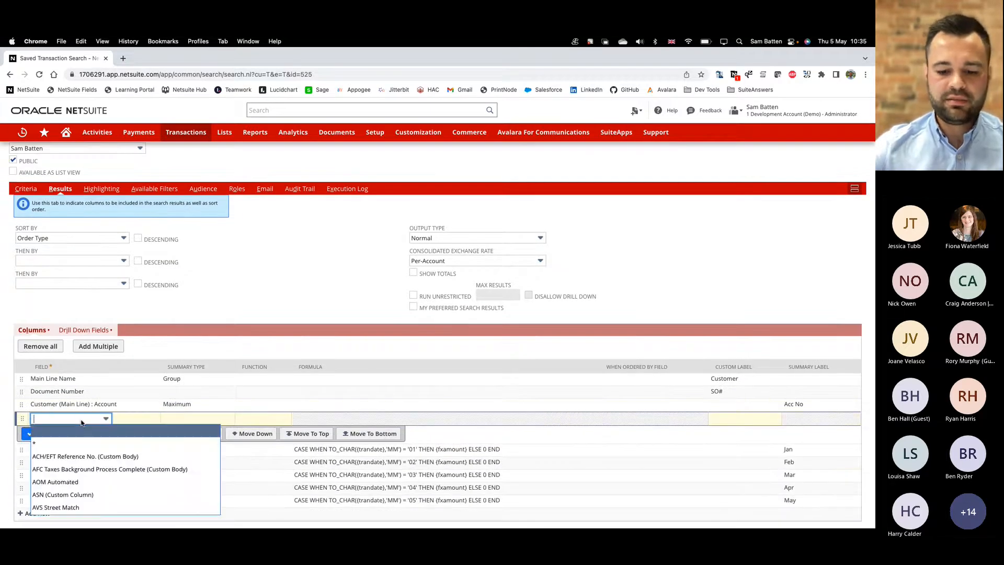
text(Amount)
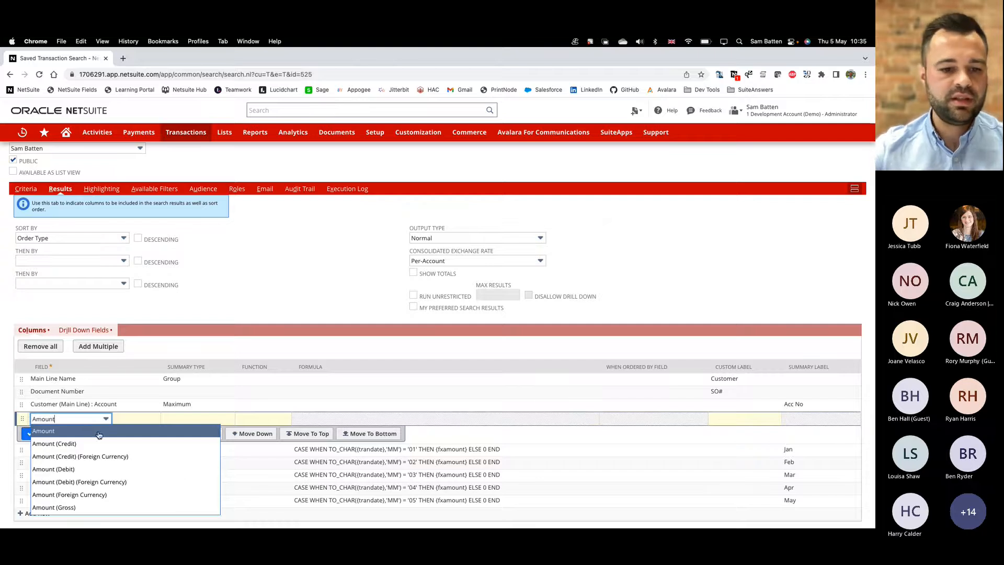
click(98, 432)
click(177, 420)
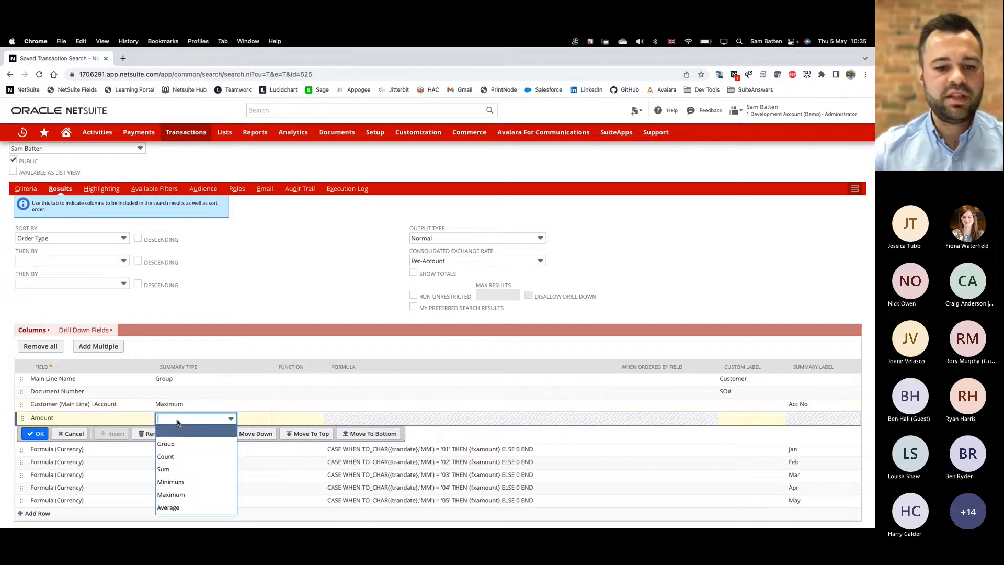
click(201, 495)
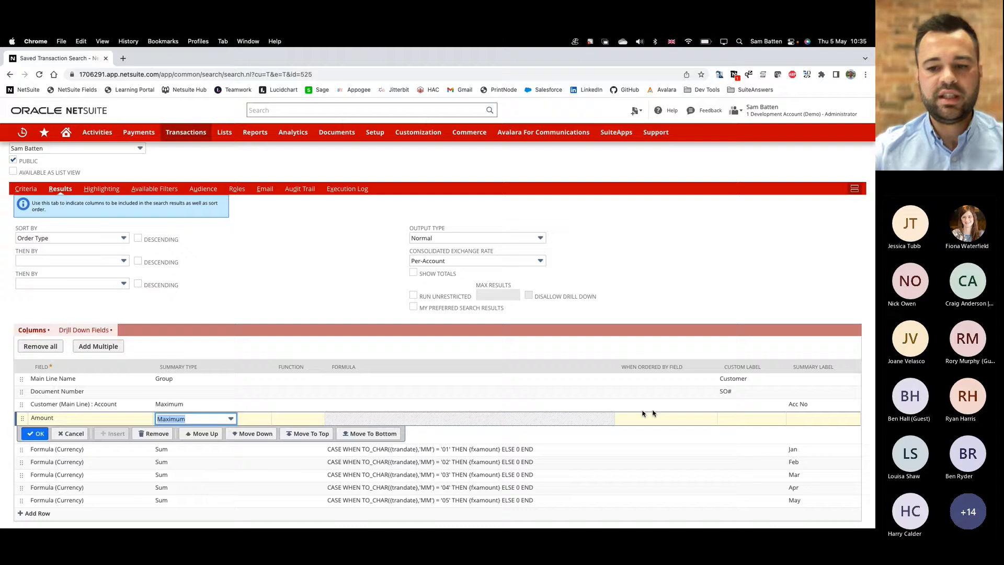
click(825, 421)
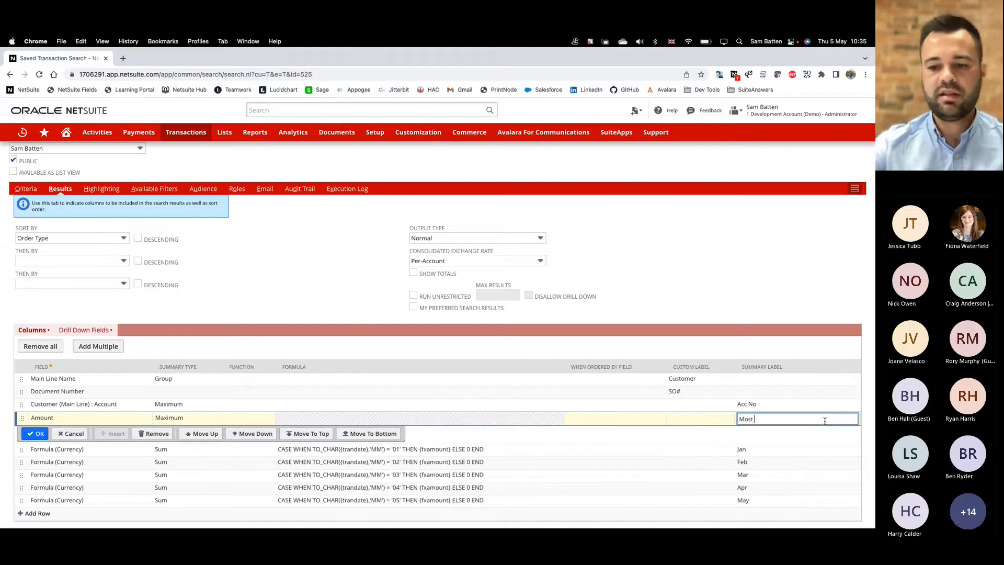
text(Most Recent Order)
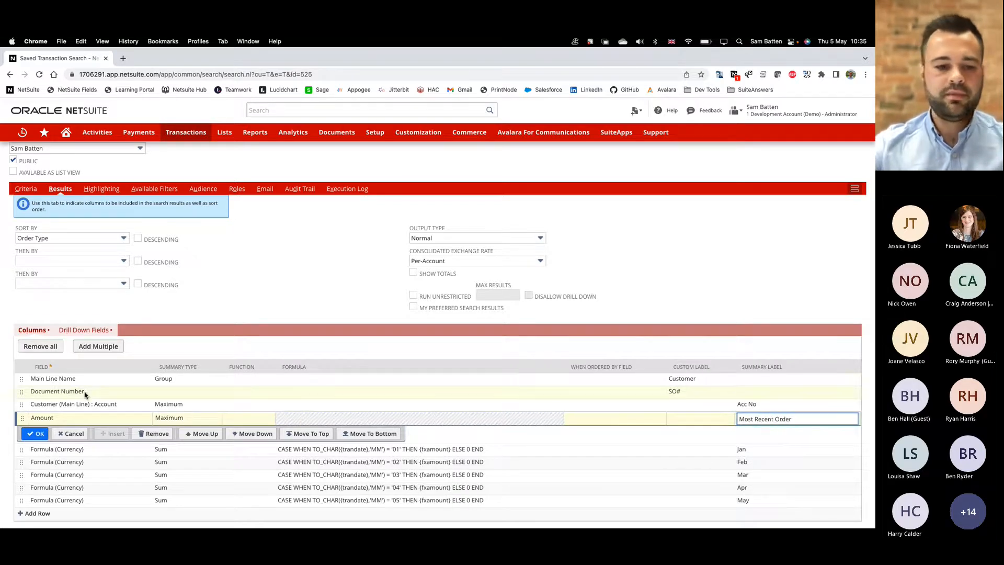
click(36, 434)
scroll(43, 500, down, 1)
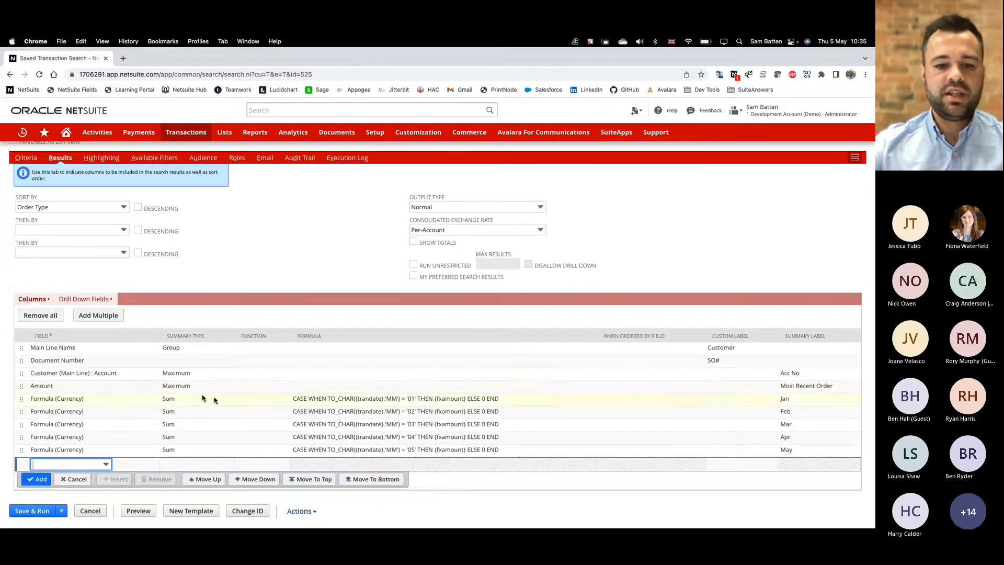
click(32, 511)
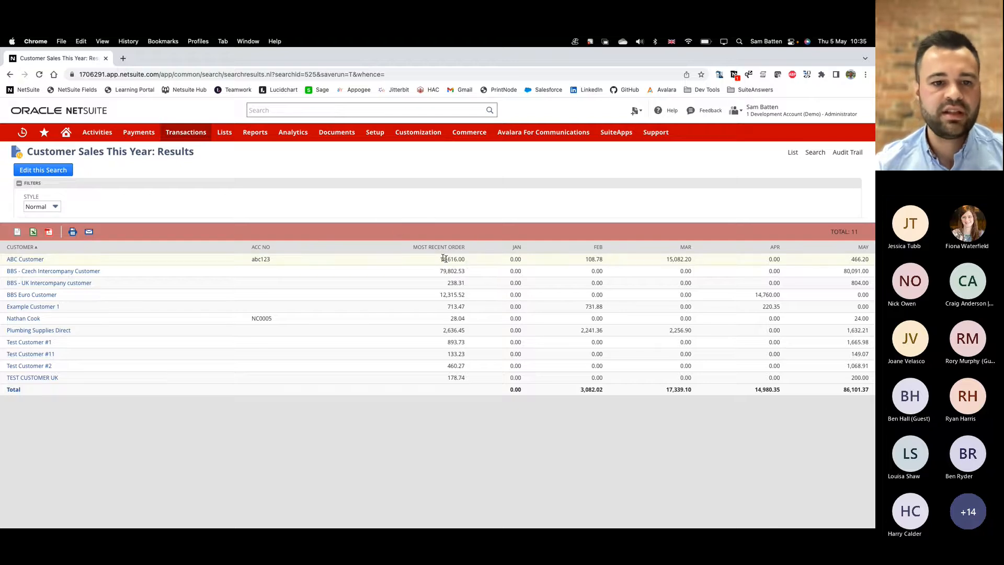
Reopen the search for editing and set the Amount column's When Ordered By Field to Date
click(53, 171)
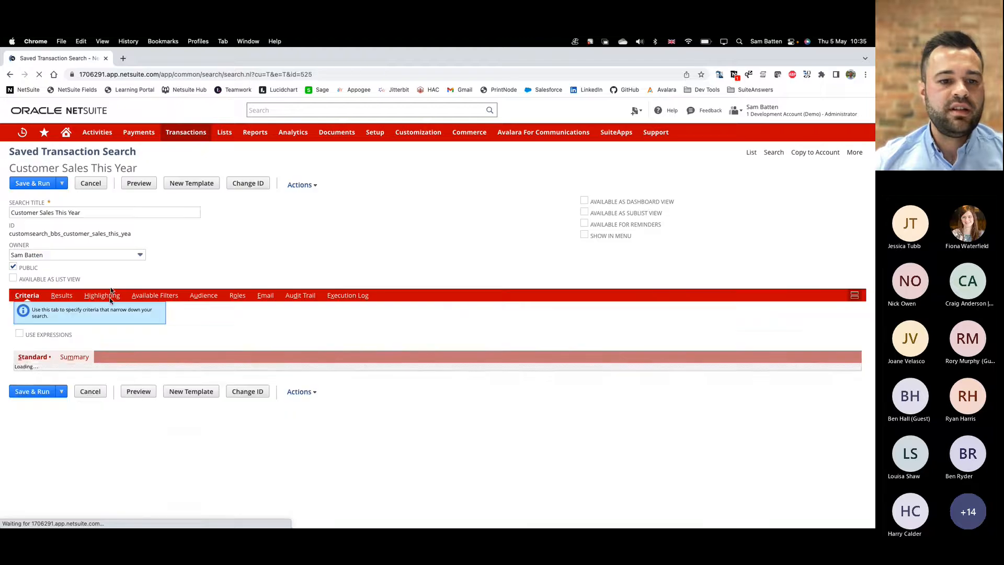
click(61, 296)
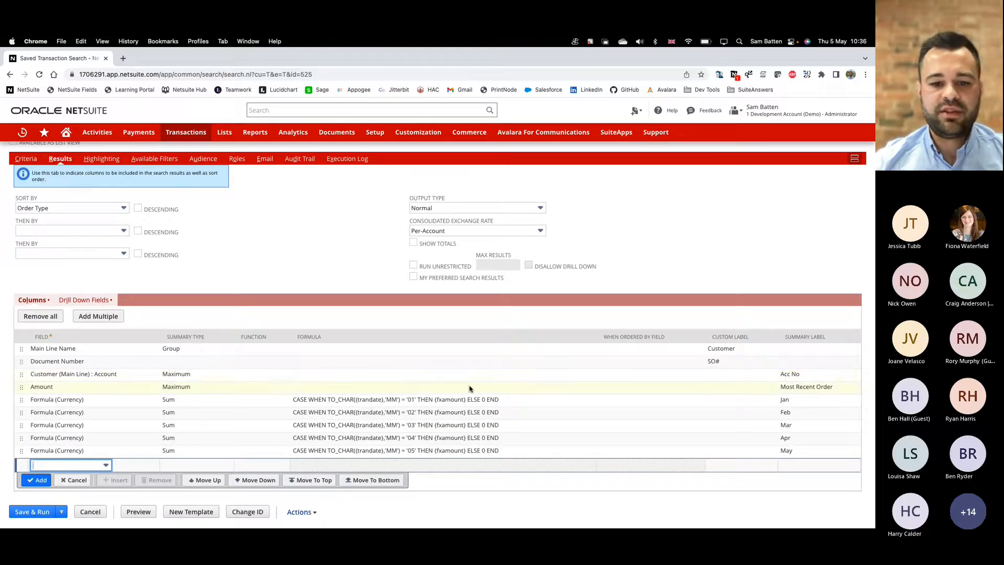
click(632, 392)
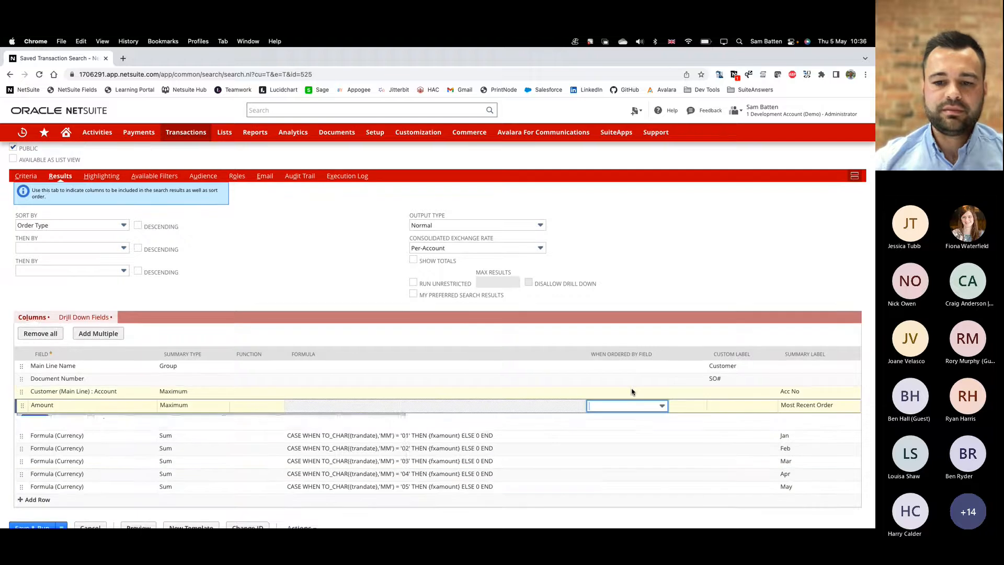
click(618, 409)
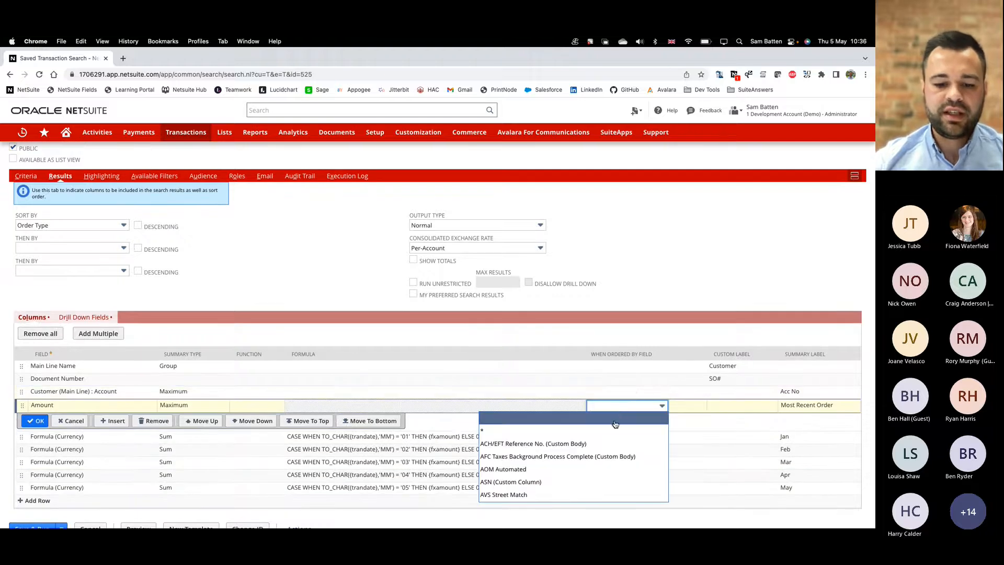
text(Date)
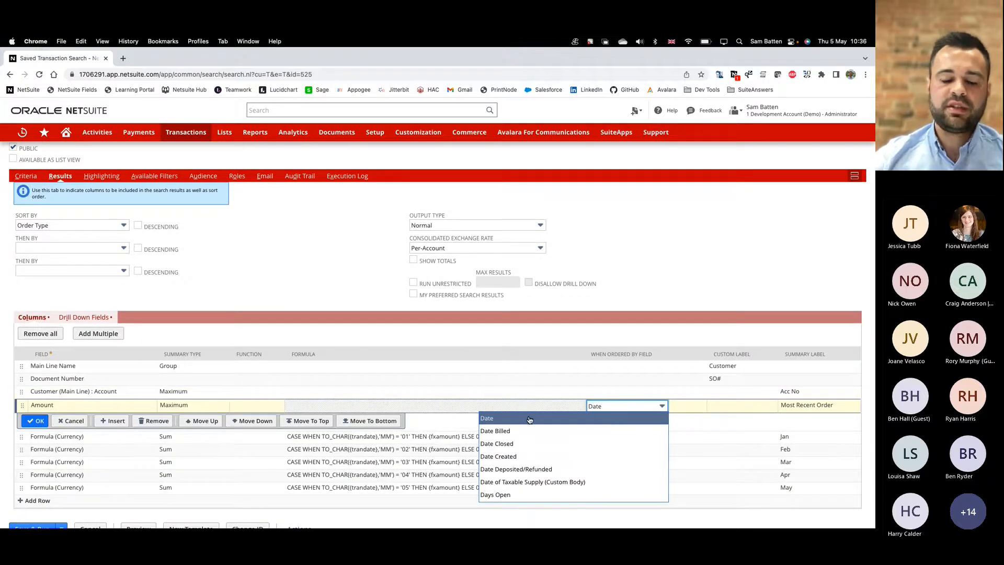
click(507, 421)
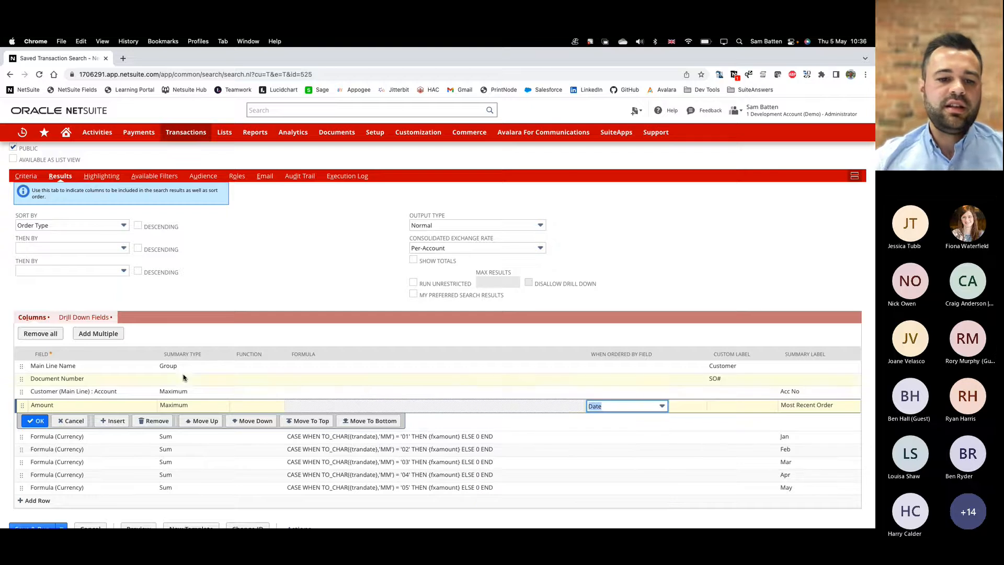
Keep Maximum as the Amount column's summary type, confirm the row, and save and rerun the search
click(187, 411)
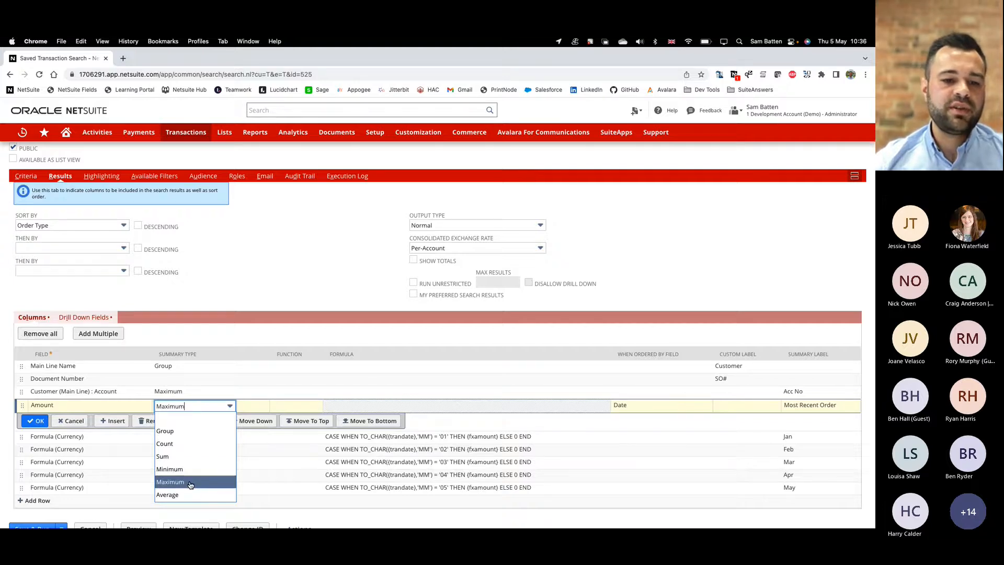
click(190, 482)
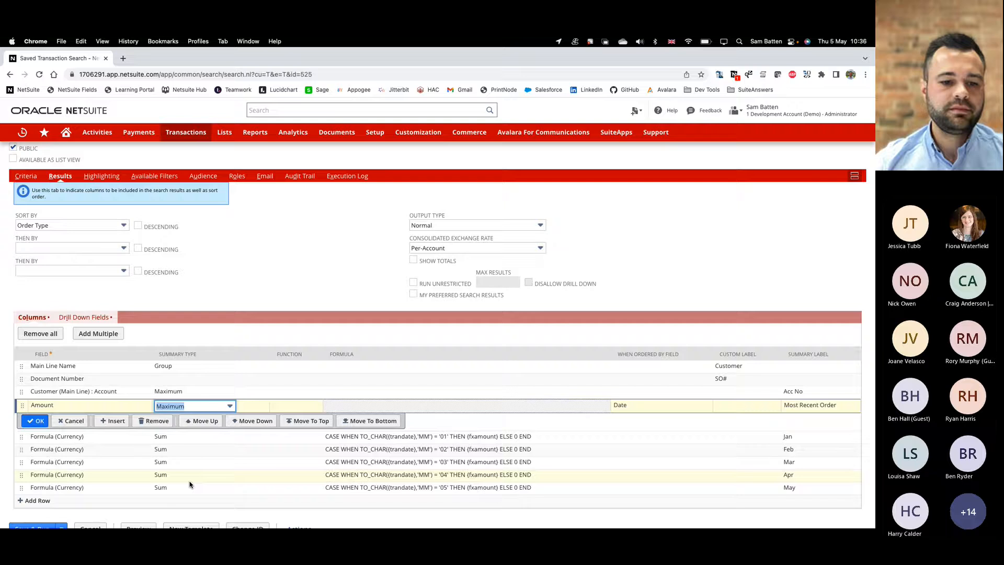
click(30, 421)
scroll(29, 423, down, 1)
click(38, 513)
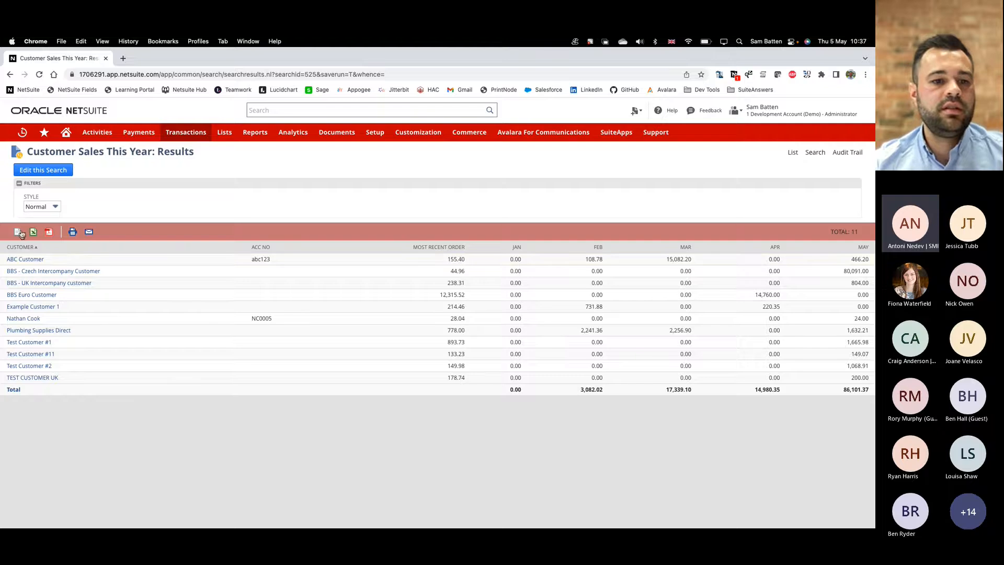
Reopen the search for editing and choose Formula (Text) as the field of a new results row below the May column
click(44, 171)
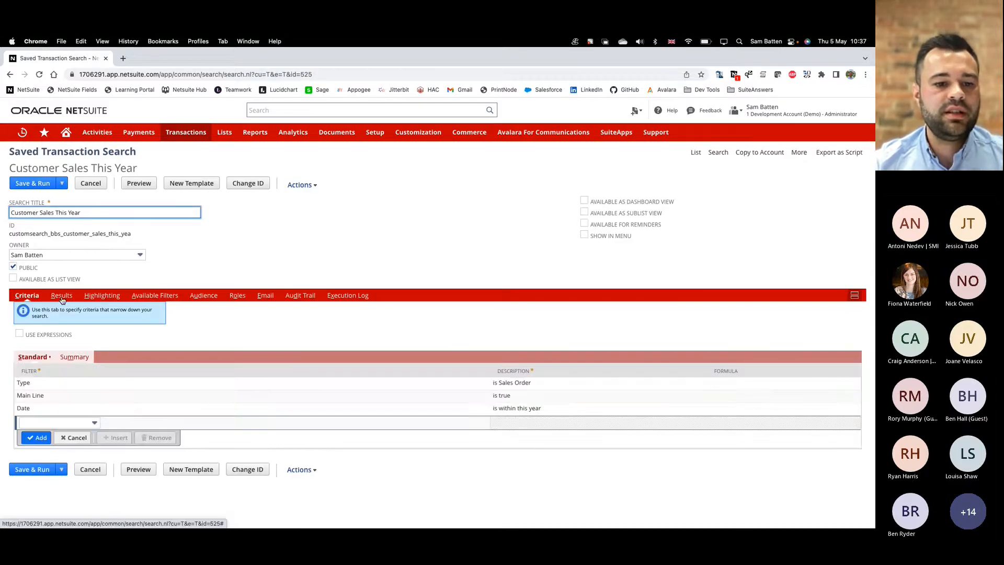
click(61, 296)
scroll(84, 467, down, 3)
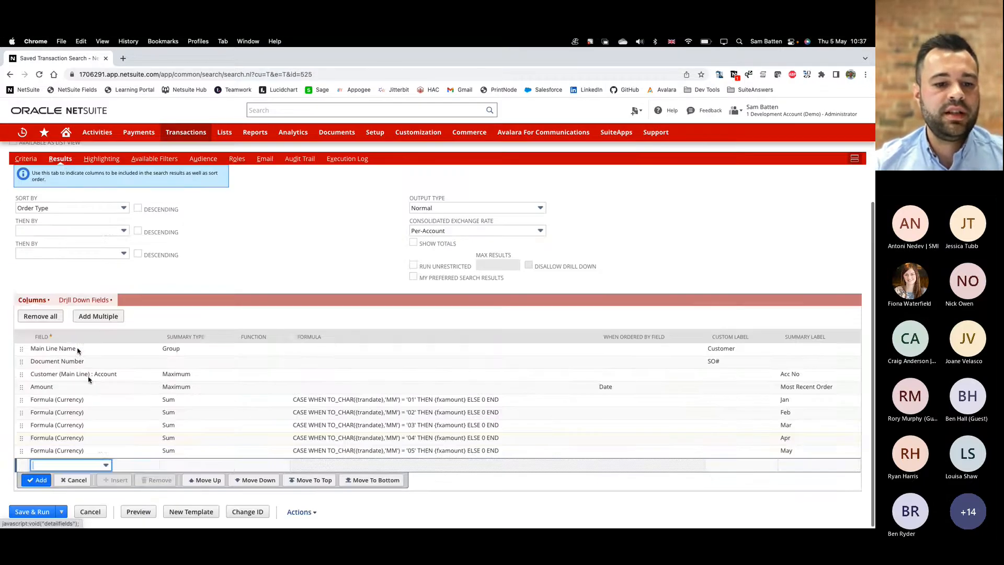
click(84, 466)
text(formula)
click(95, 442)
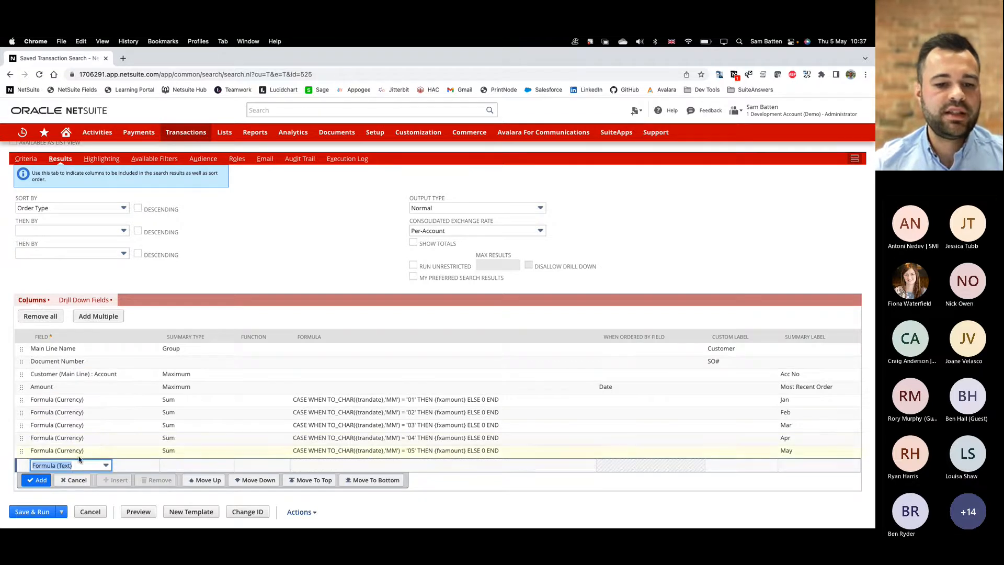
Try building the text formula from the Main Line Name field, look up the Memo fields, and discard the formula
click(525, 468)
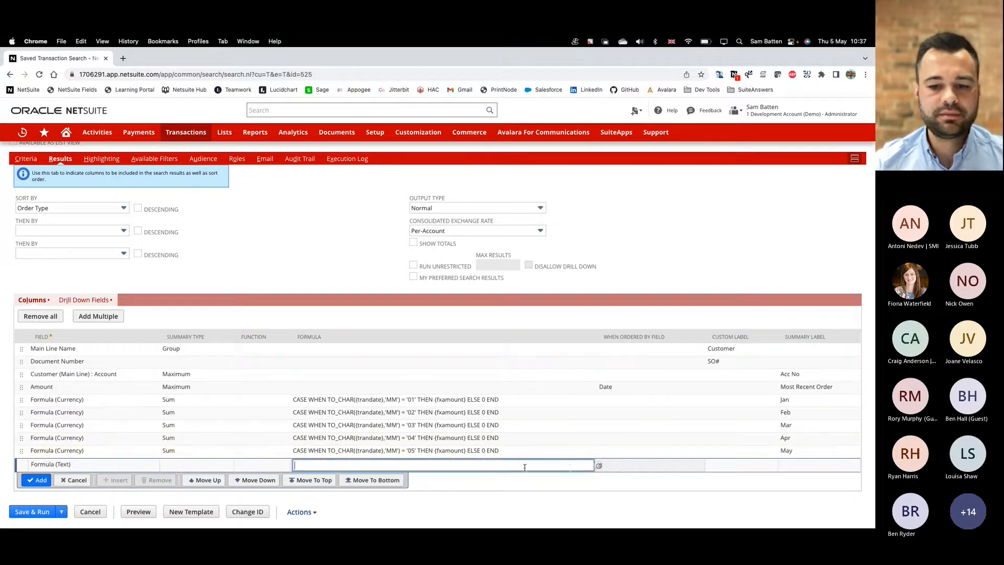
click(597, 466)
click(339, 259)
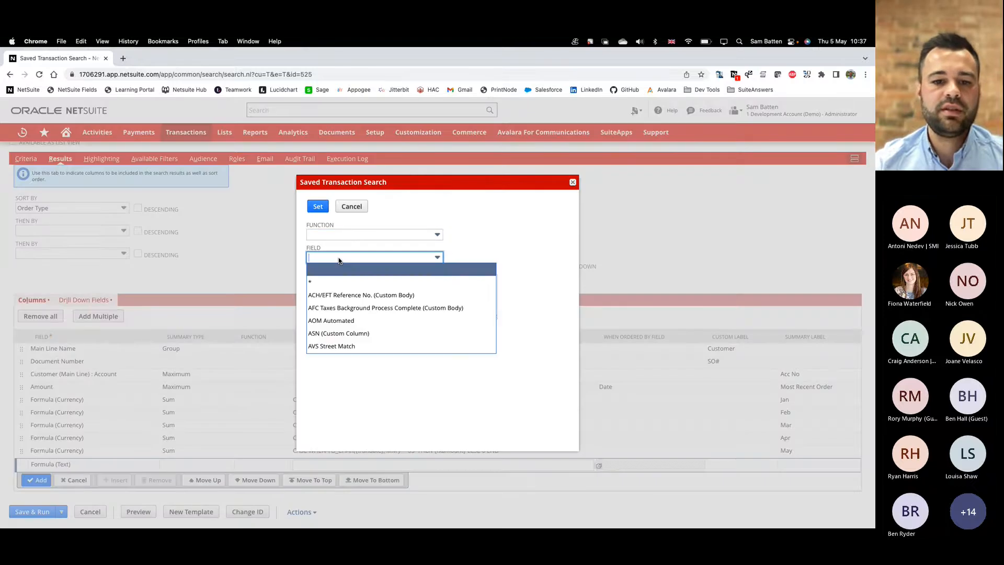
scroll(348, 293, down, 5)
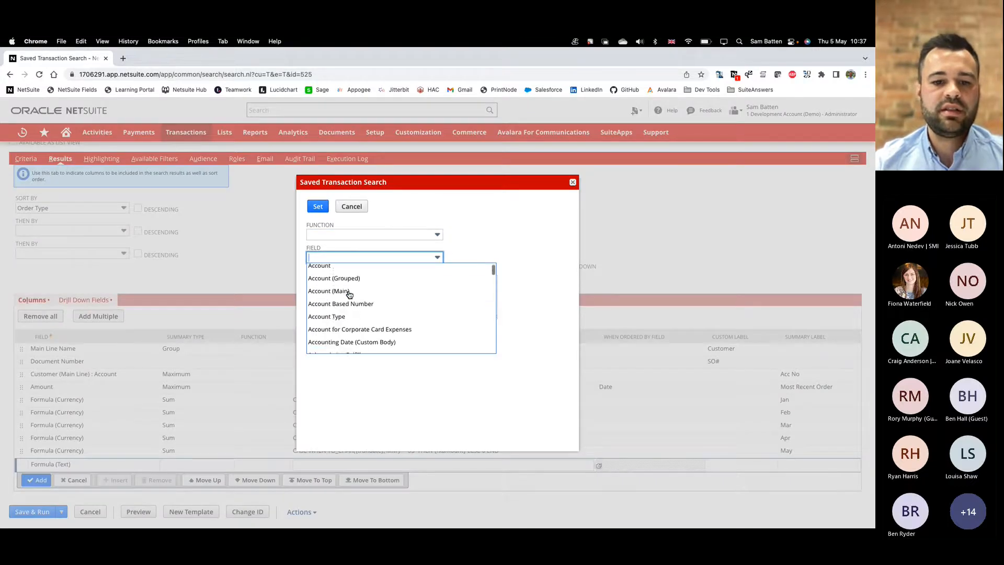
scroll(350, 294, down, 1)
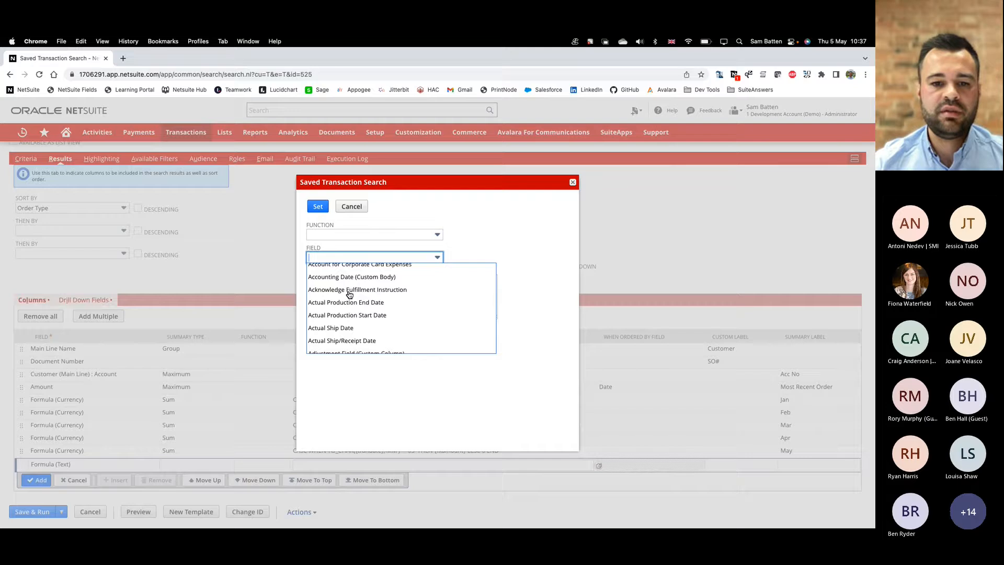
key(m)
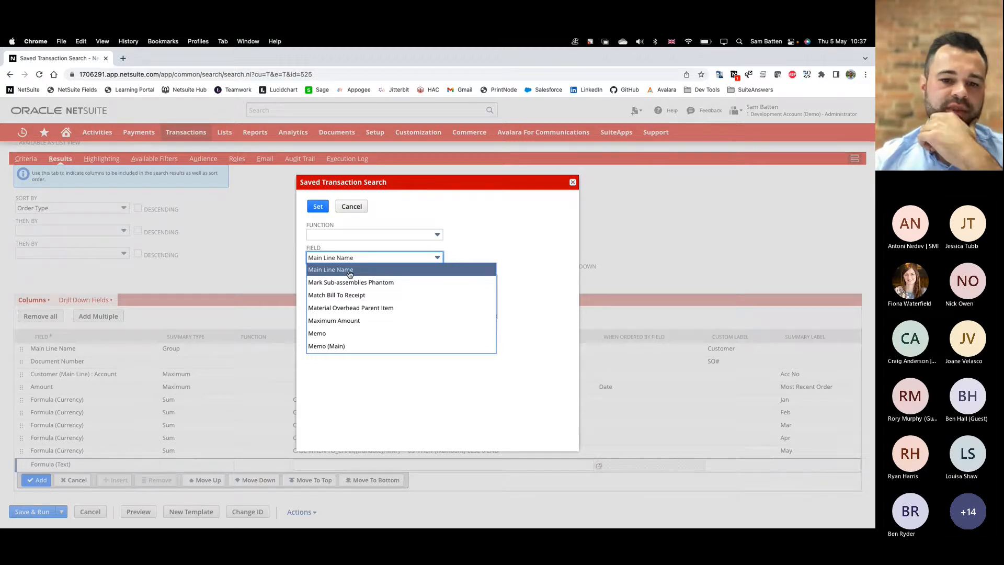
click(349, 272)
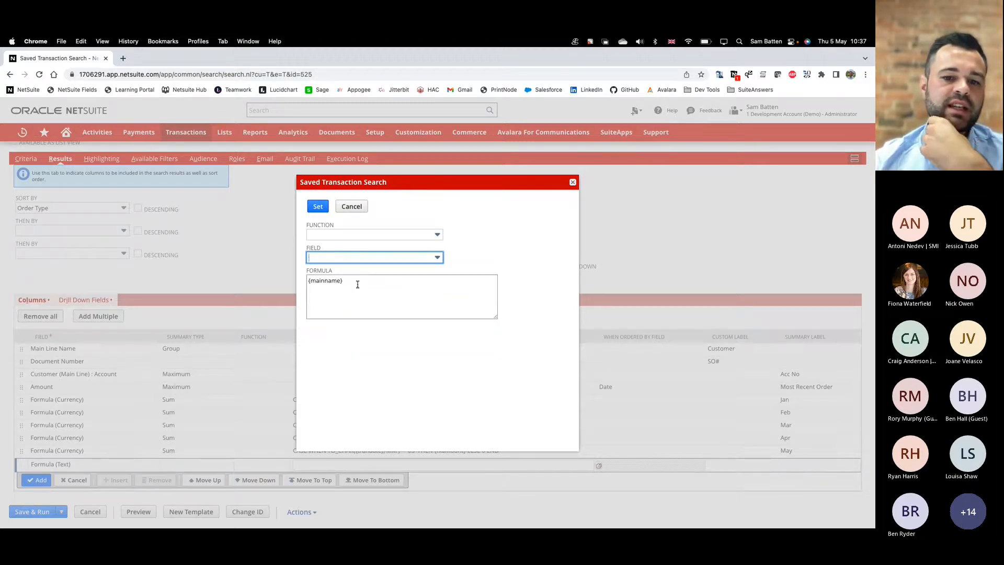
click(353, 284)
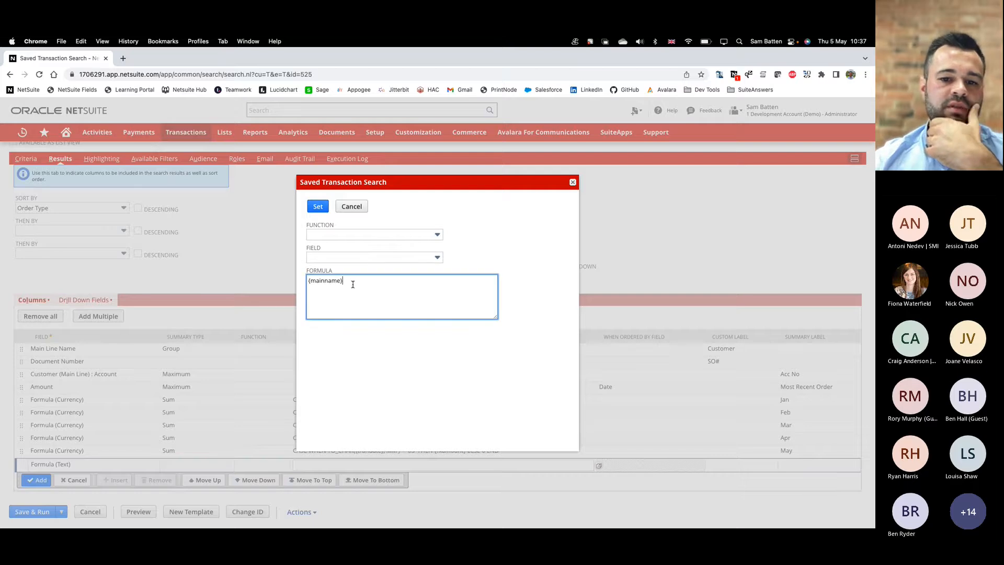
click(379, 258)
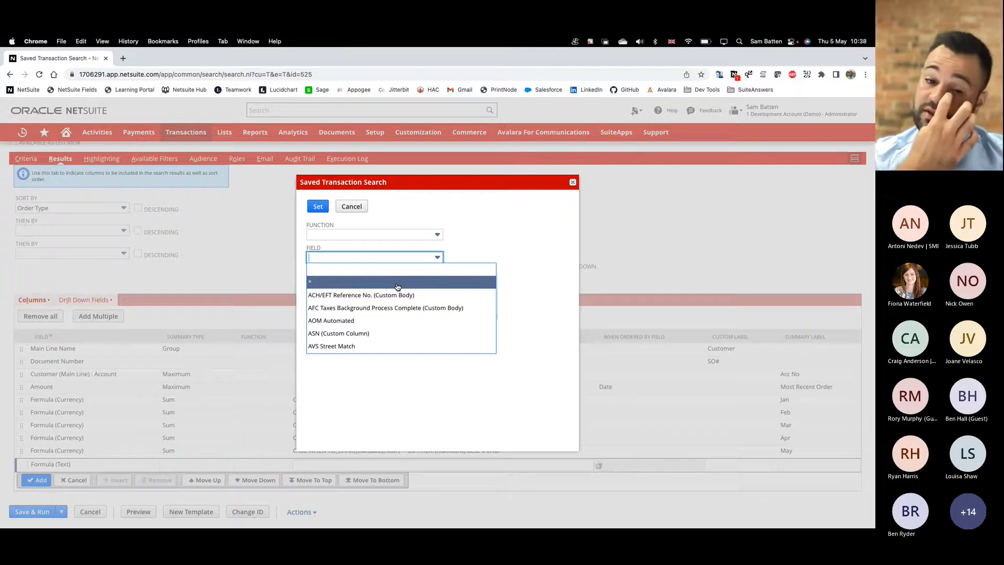
text(Memo)
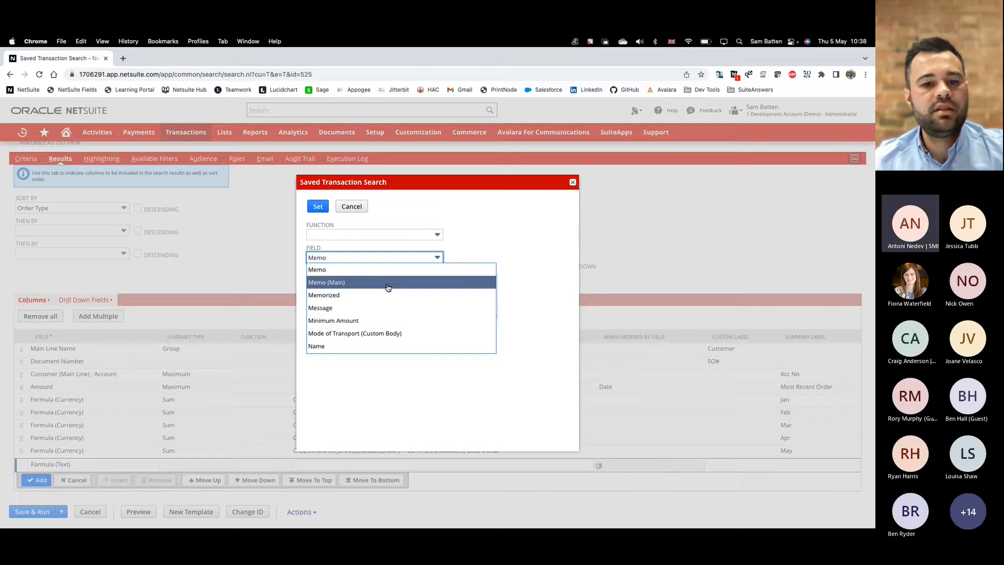
click(359, 207)
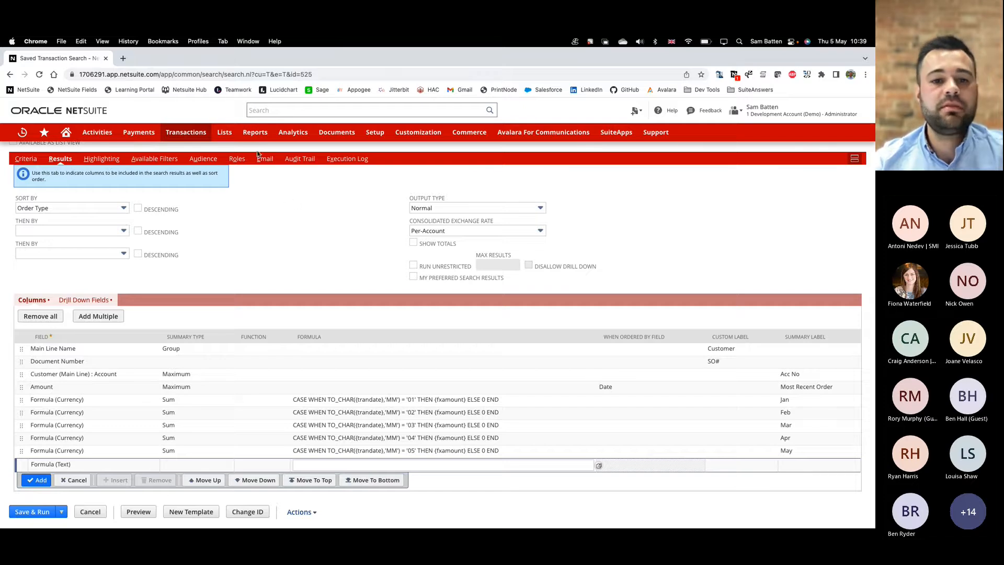
mouse_move(227, 134)
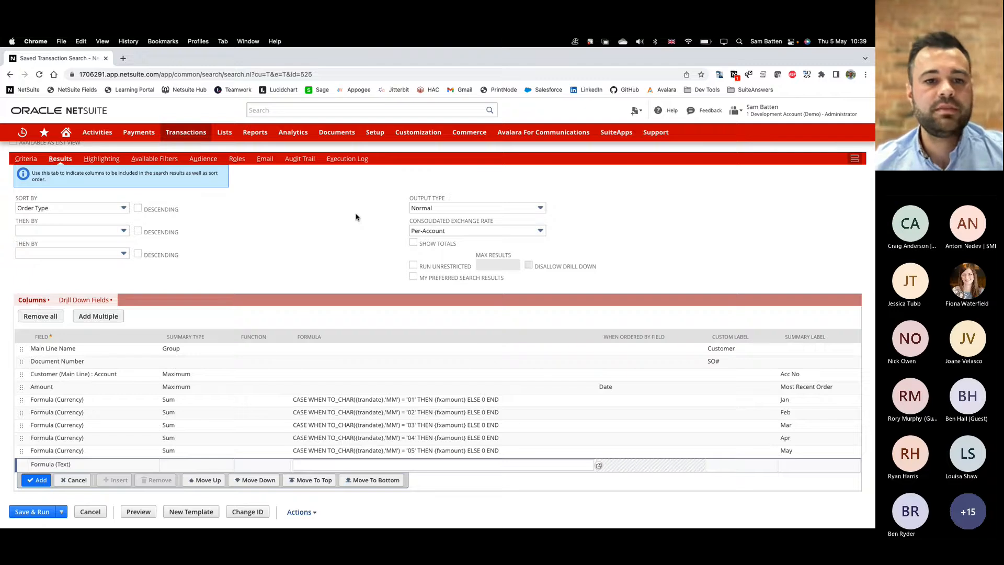
scroll(356, 217, up, 2)
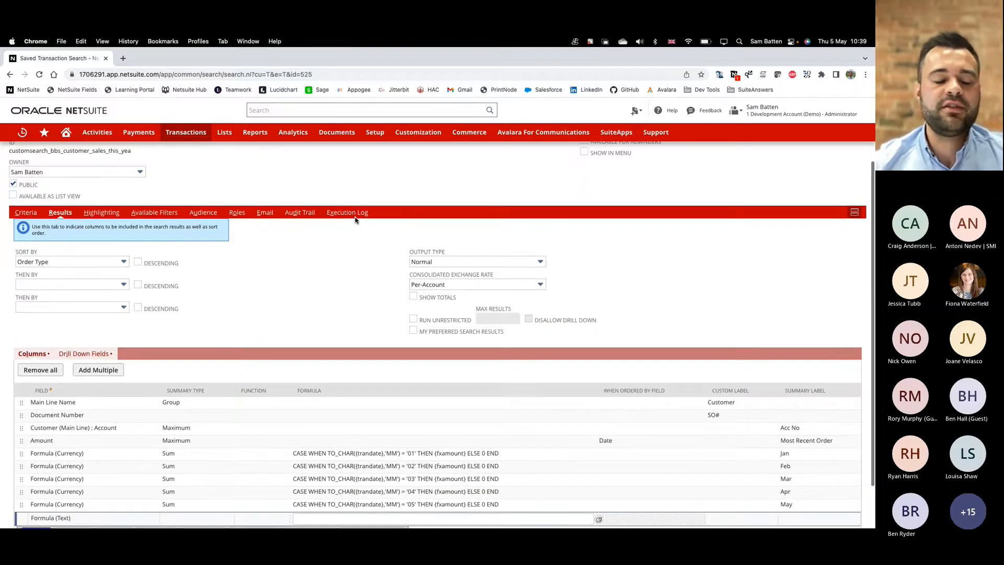
Go to the home dashboard and add a Custom Search portlet from the personalisation options
scroll(286, 320, up, 3)
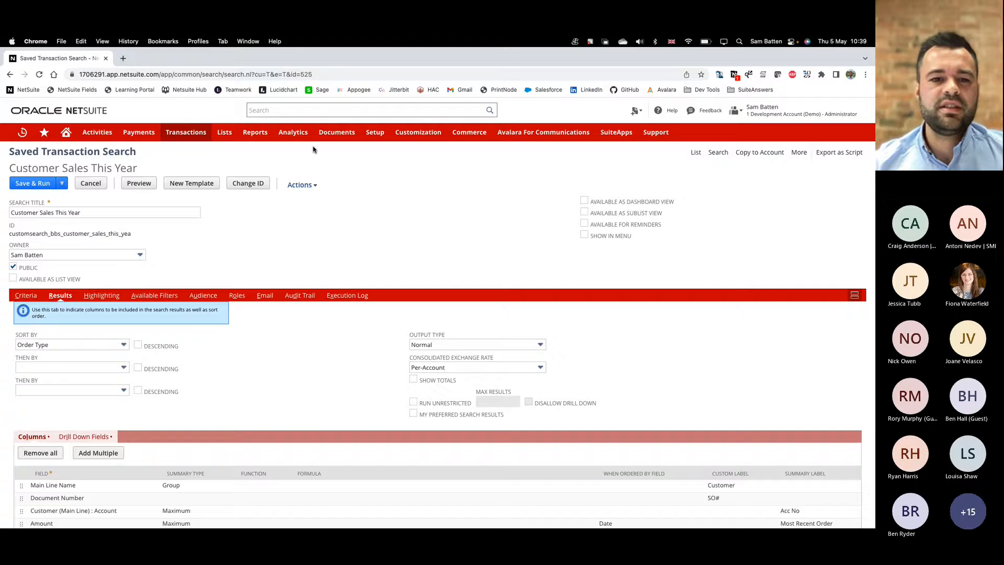
click(66, 132)
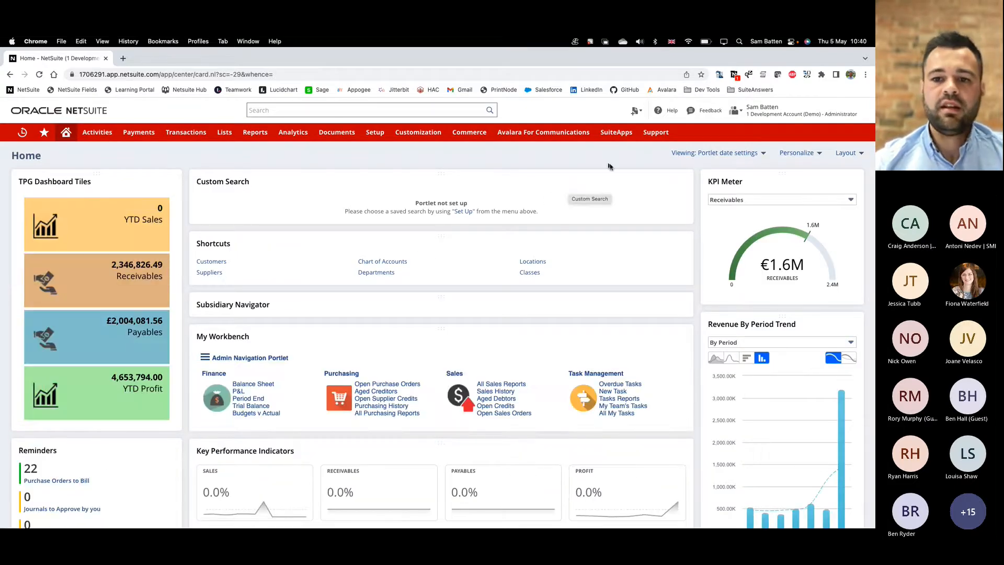
click(809, 155)
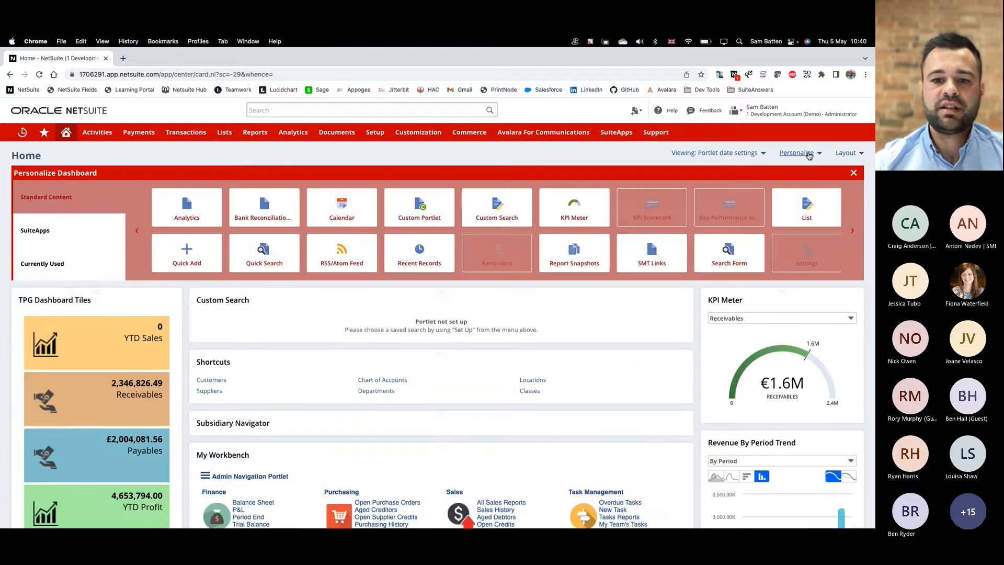
click(501, 211)
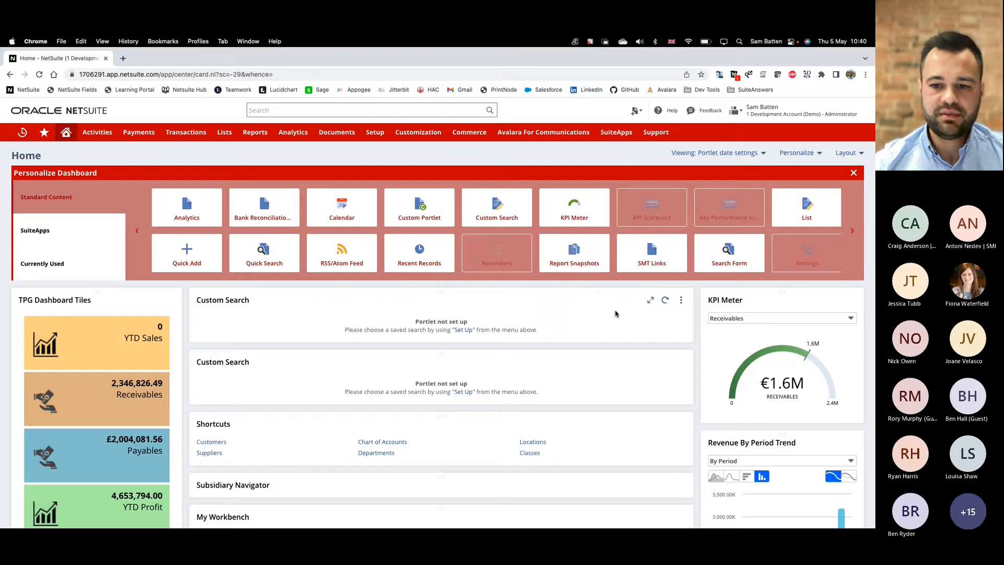
Open the setup of the uppermost Custom Search portlet and choose Customer Sales This Year as its search
click(681, 299)
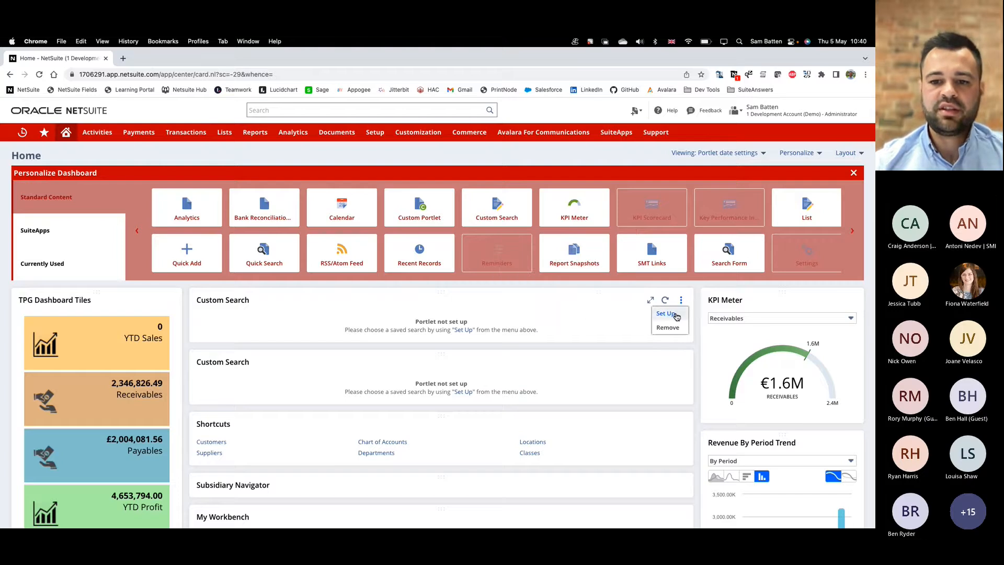
click(666, 313)
click(362, 267)
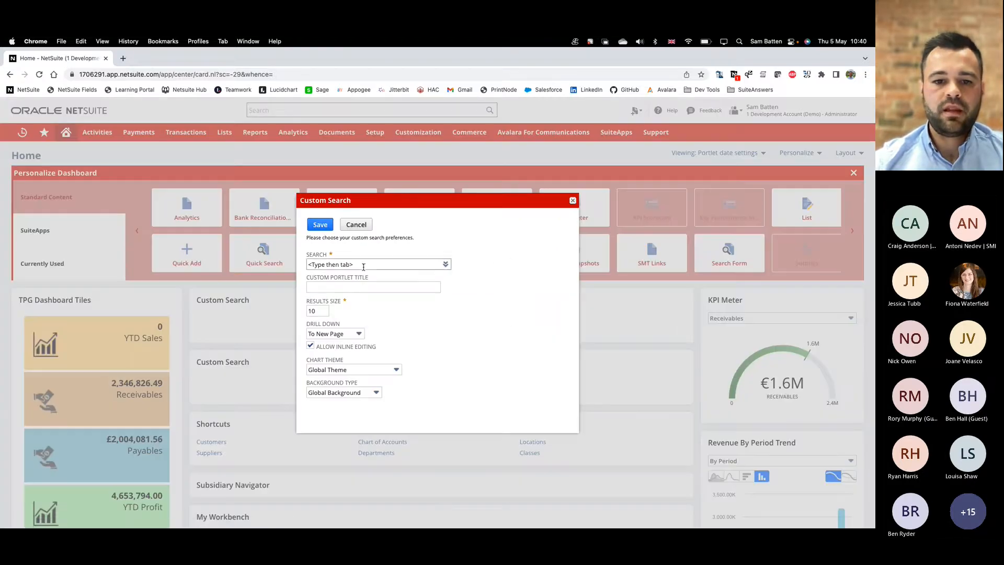
text(customer)
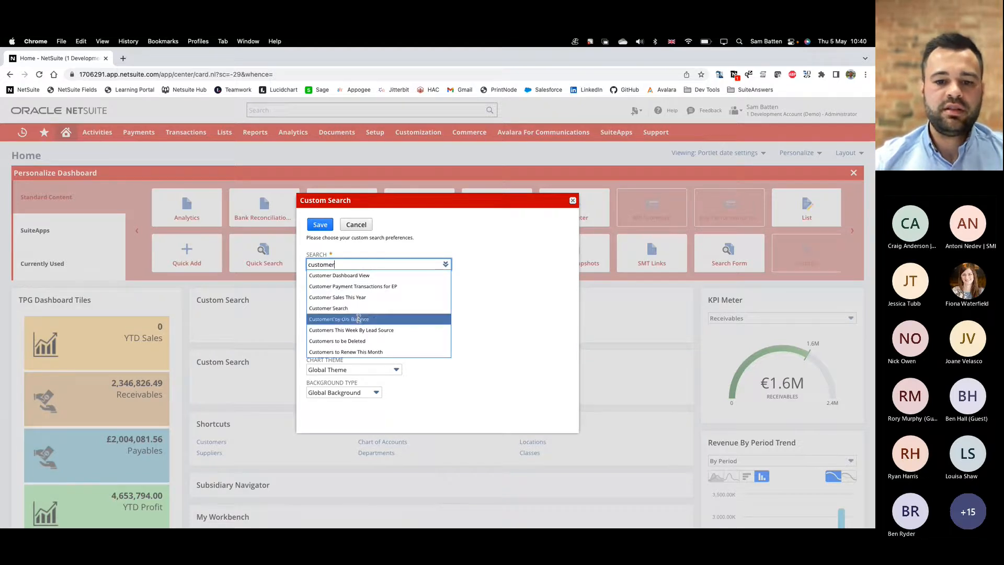
click(363, 297)
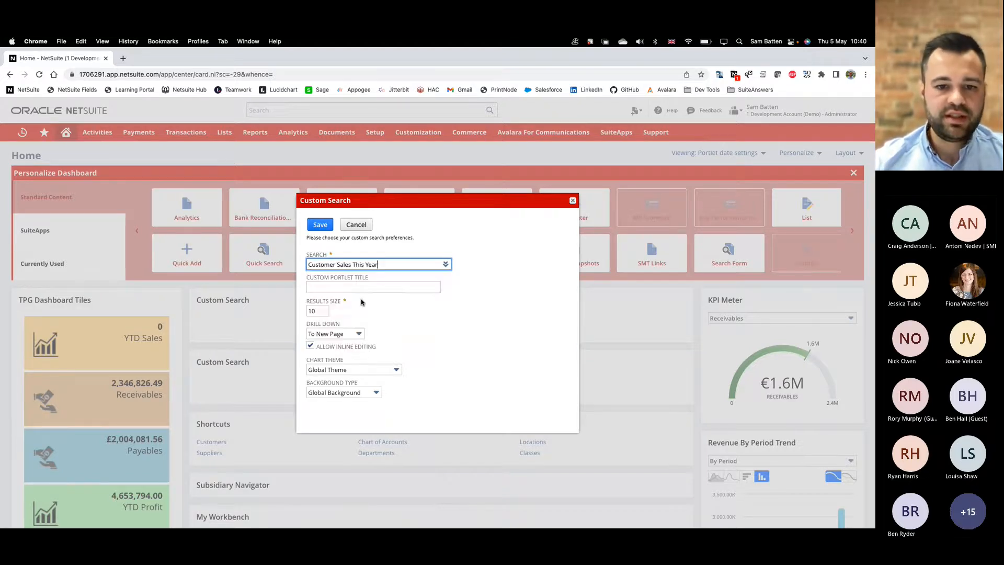
Set the portlet's results size to 500, save its setup, and close the dashboard personalisation
click(321, 310)
drag(288, 308, 325, 312)
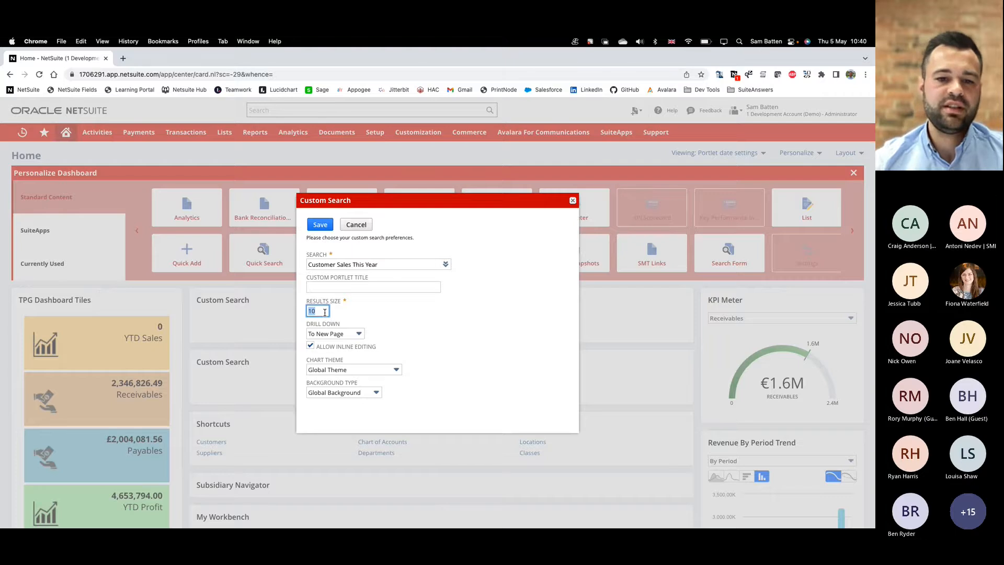
text(500)
click(321, 226)
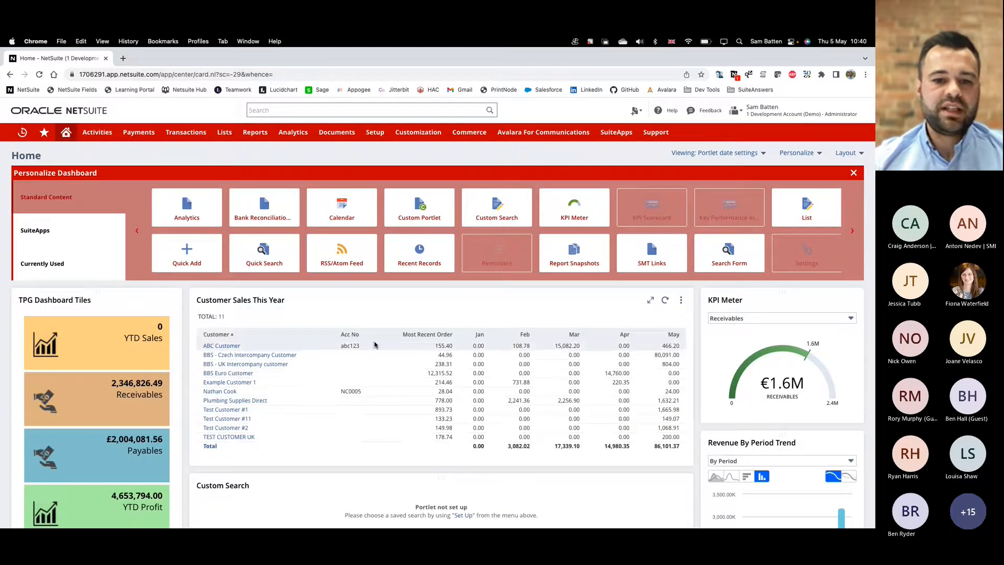
click(853, 173)
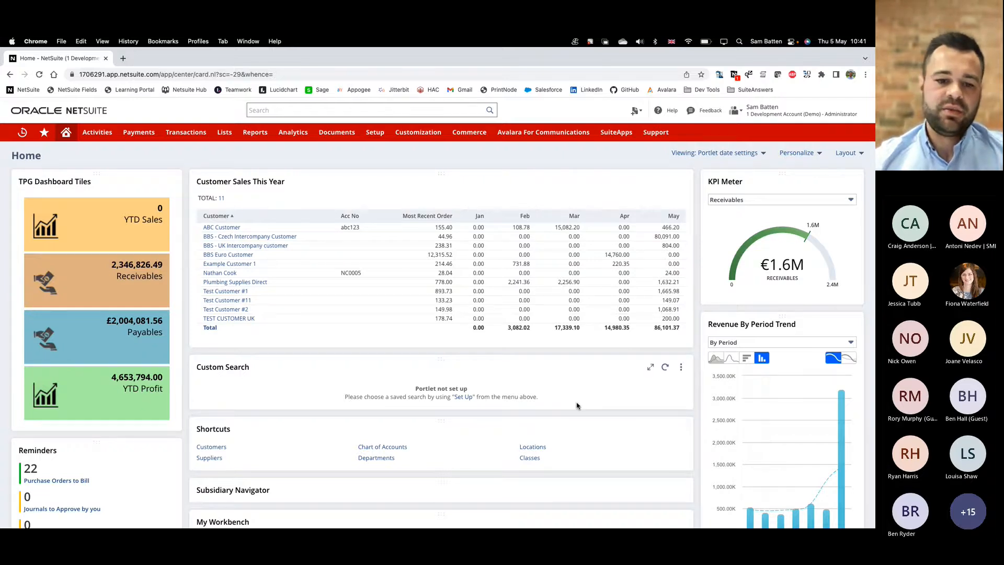
scroll(577, 406, down, 1)
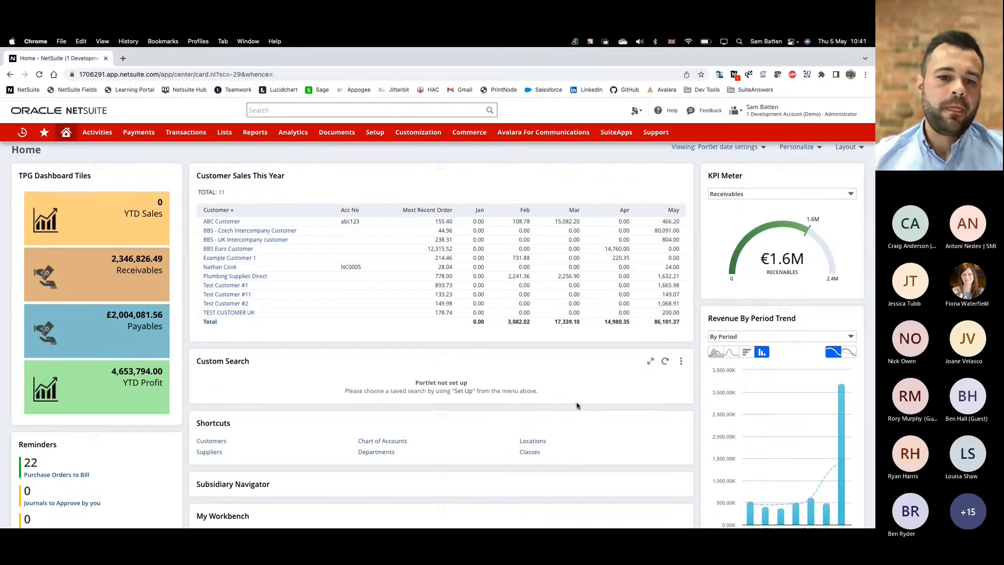
scroll(523, 340, up, 1)
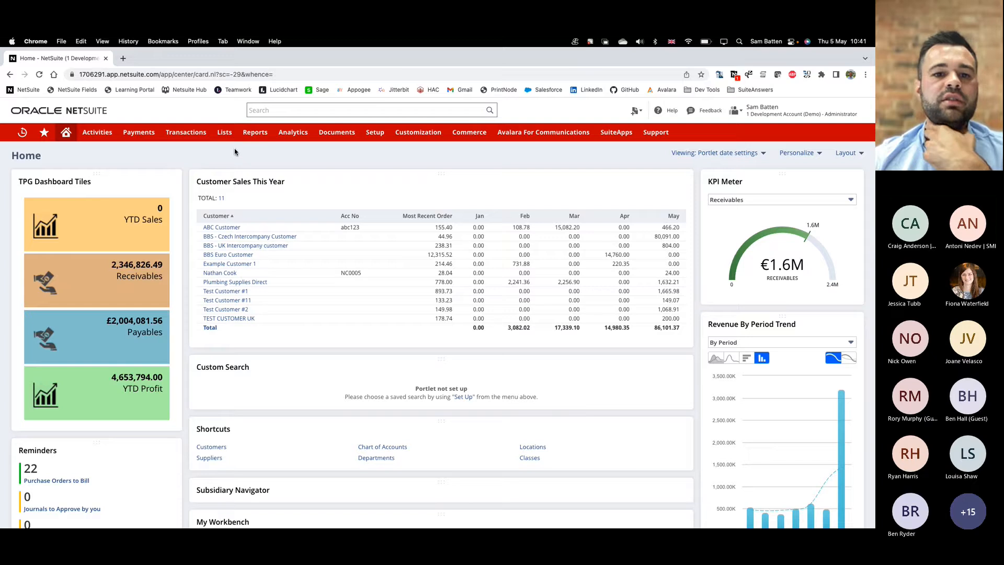
Create a new saved search with Customer as the search type
mouse_move(225, 134)
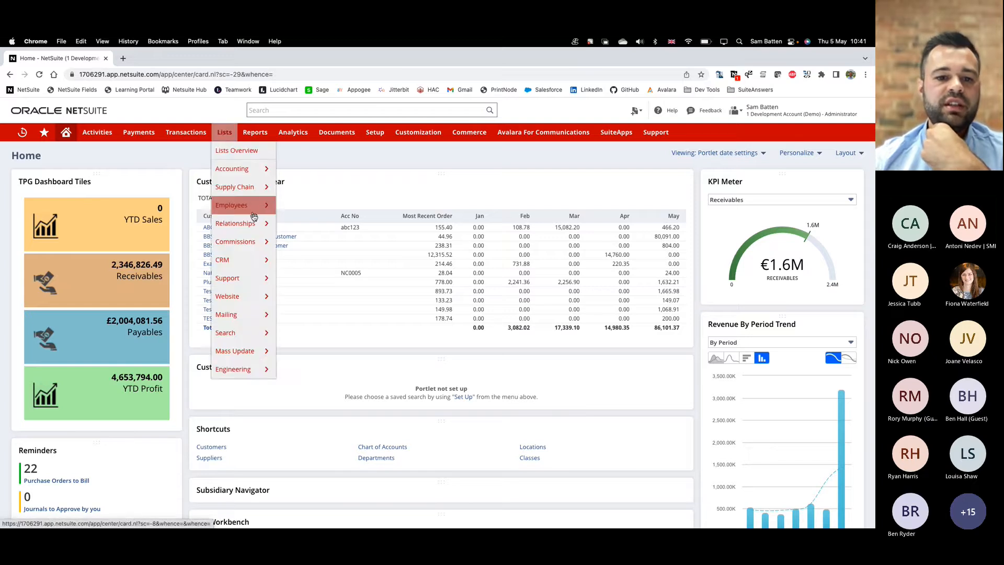
mouse_move(255, 335)
mouse_move(329, 333)
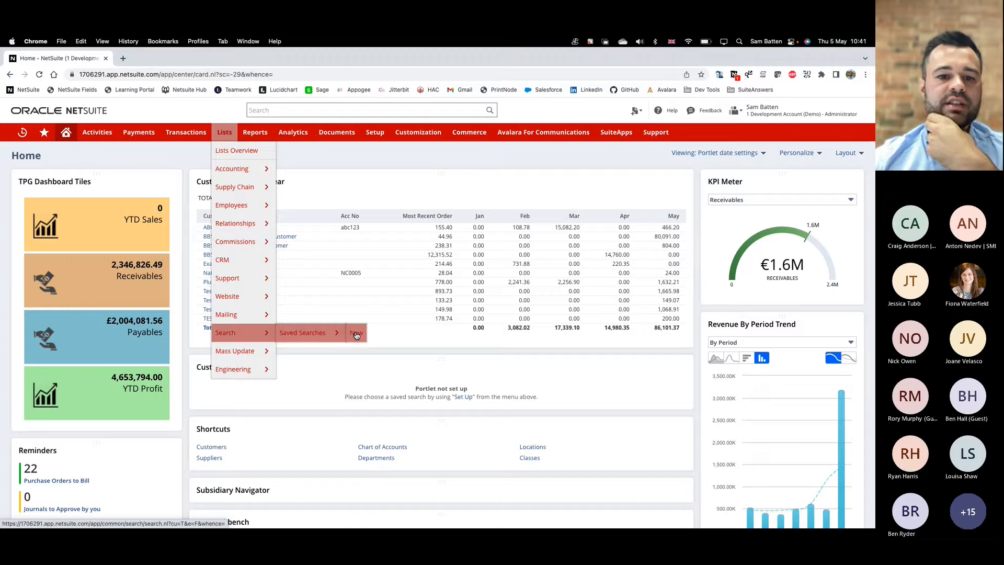
click(356, 336)
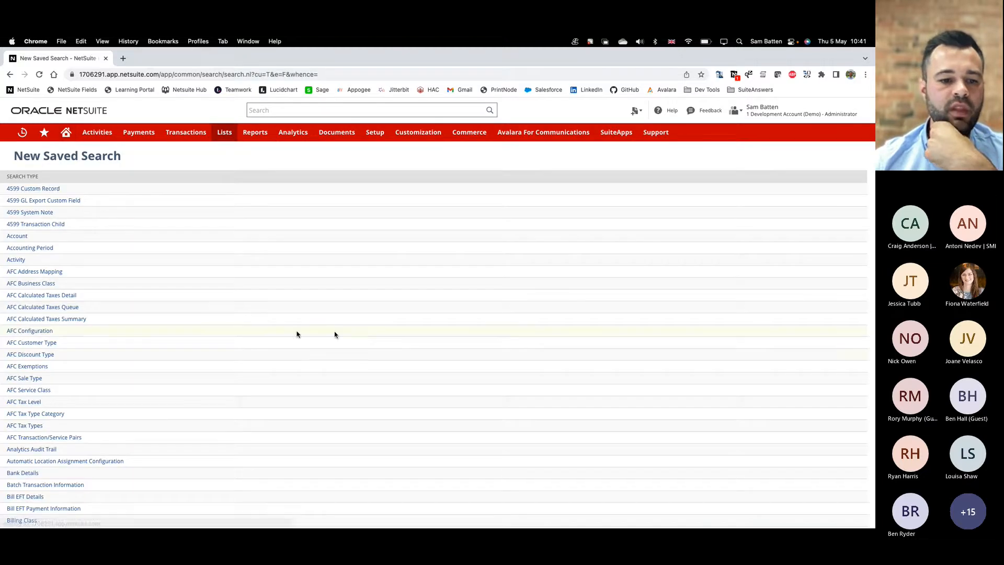
scroll(160, 355, down, 5)
scroll(160, 354, down, 5)
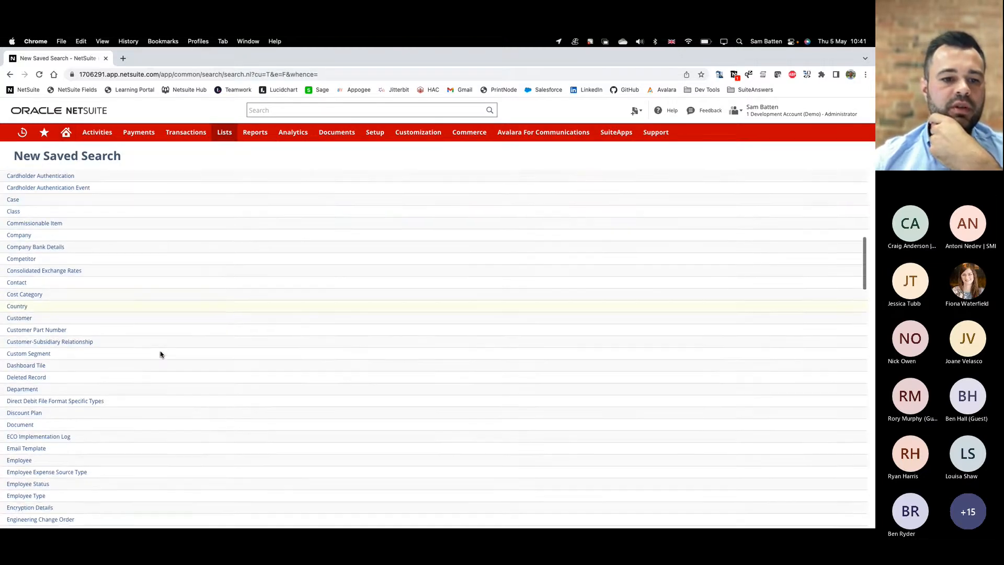
click(21, 319)
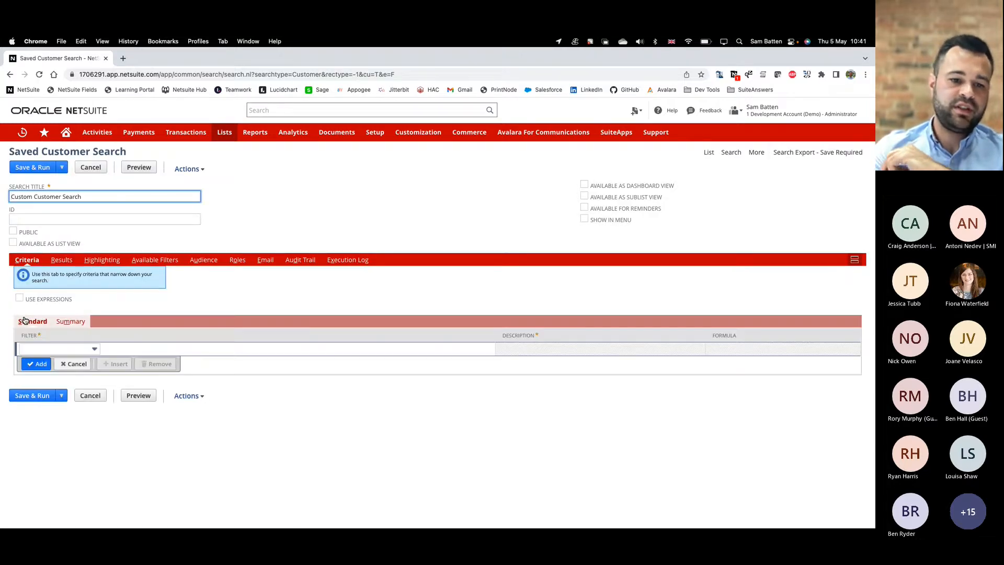
Add an Overdue Balance criterion to the customer search with the condition greater than 0
click(57, 349)
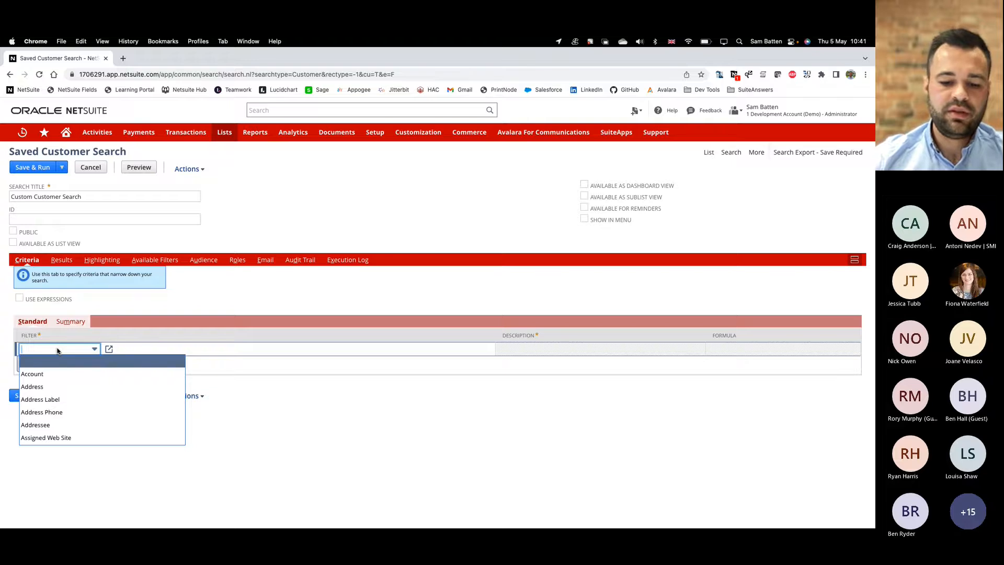
text(ov)
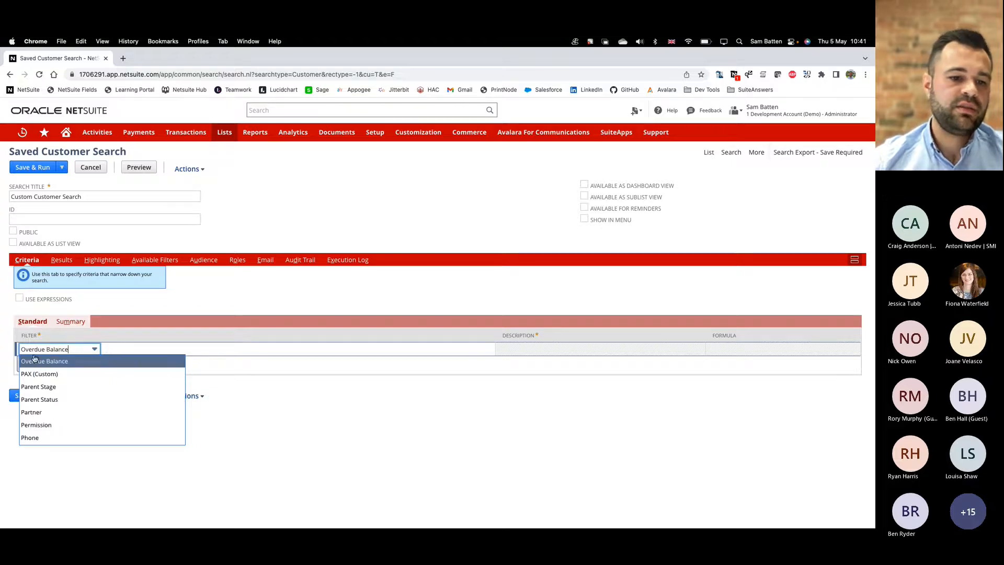
click(39, 366)
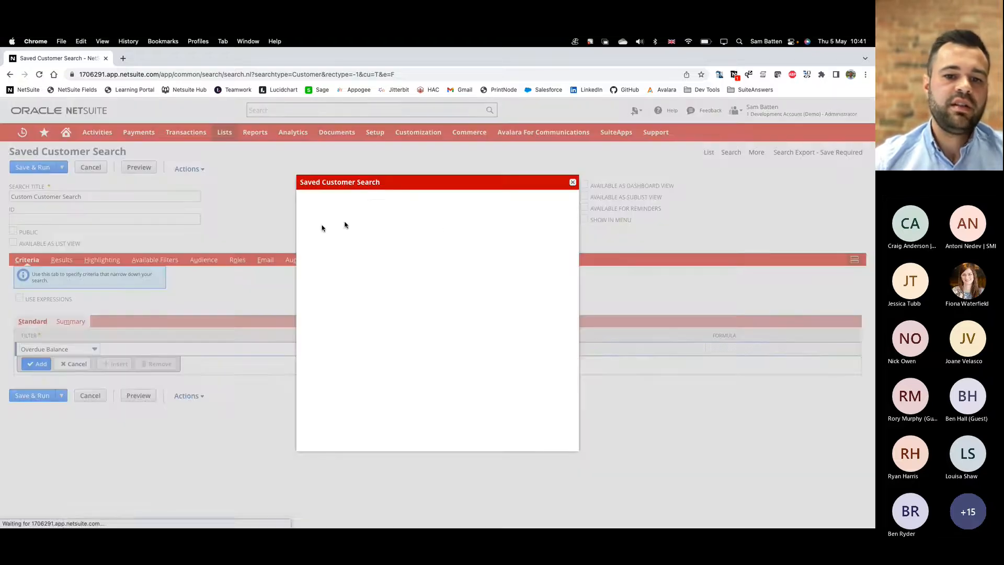
click(363, 234)
click(340, 286)
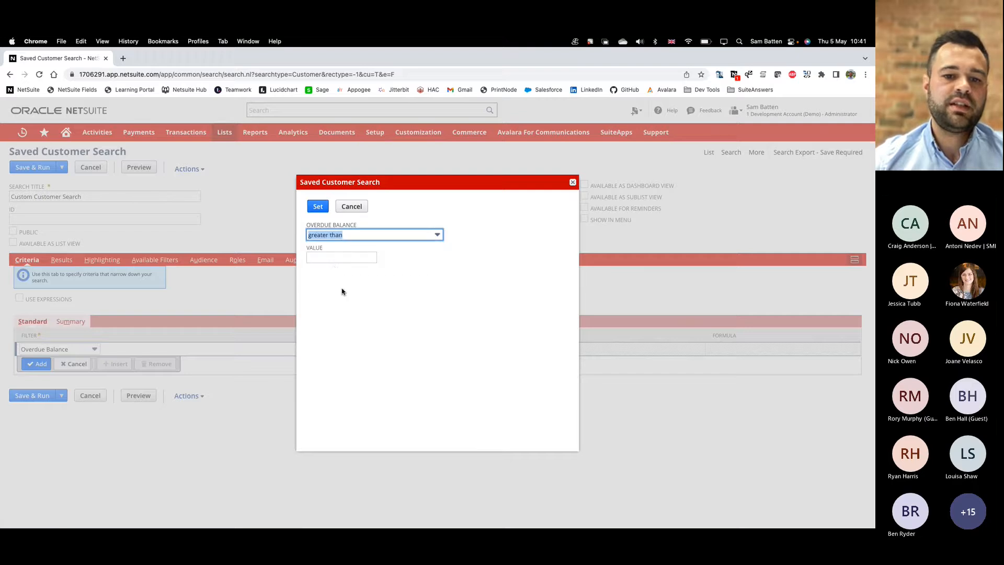
click(332, 259)
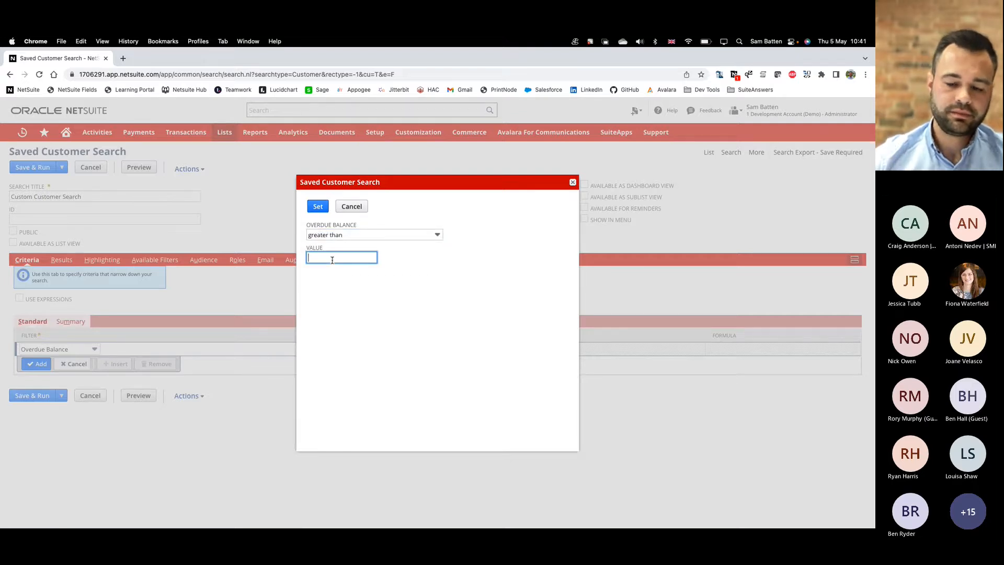
text(0)
click(318, 206)
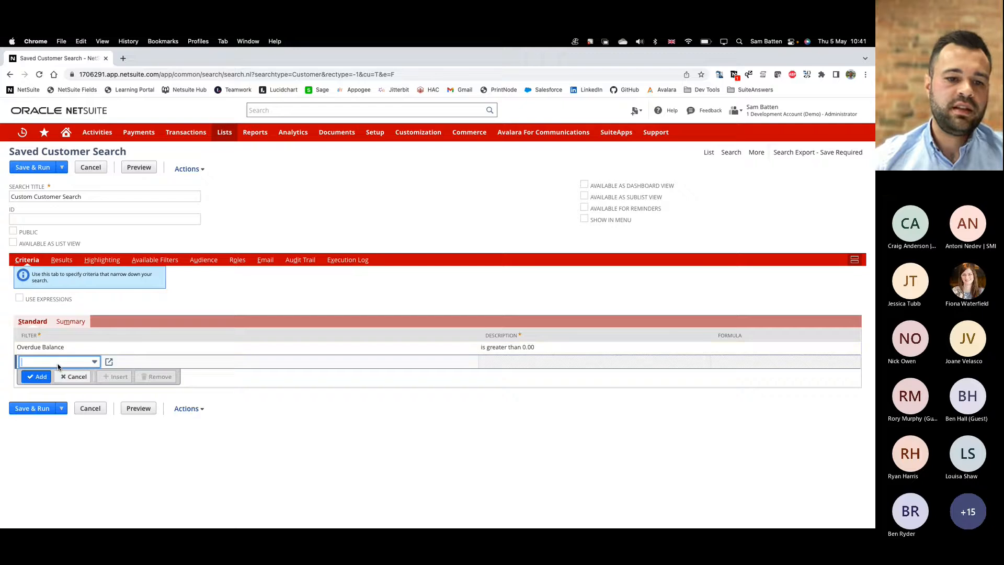
Add a second criterion on Days Overdue with the condition greater than 90
click(59, 365)
text(Days Overdue)
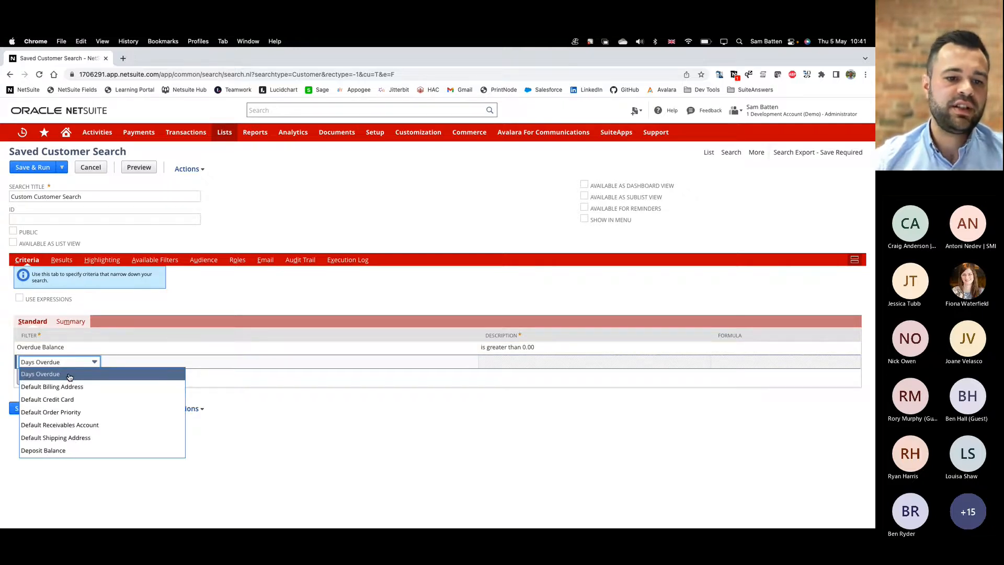
click(70, 375)
click(335, 259)
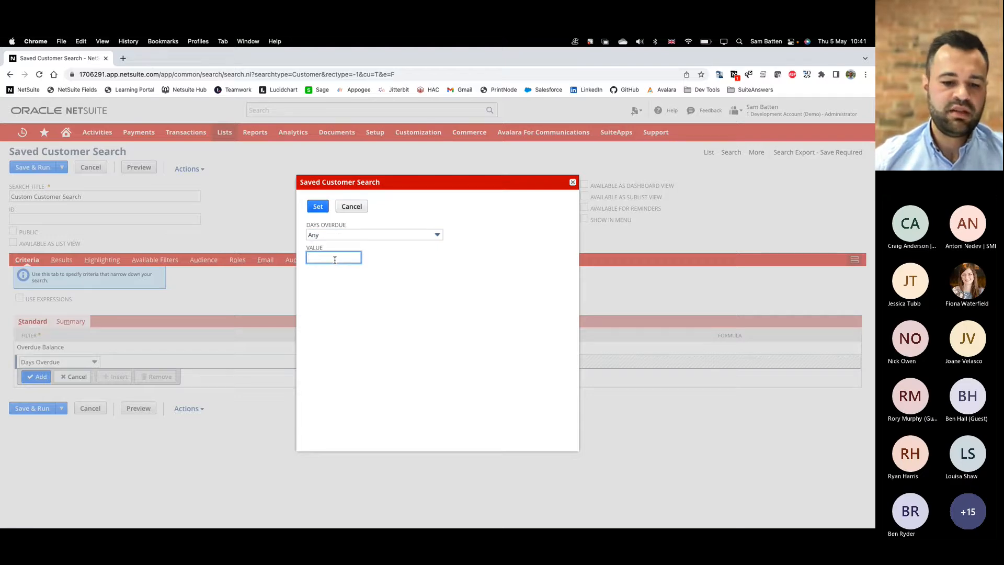
click(327, 236)
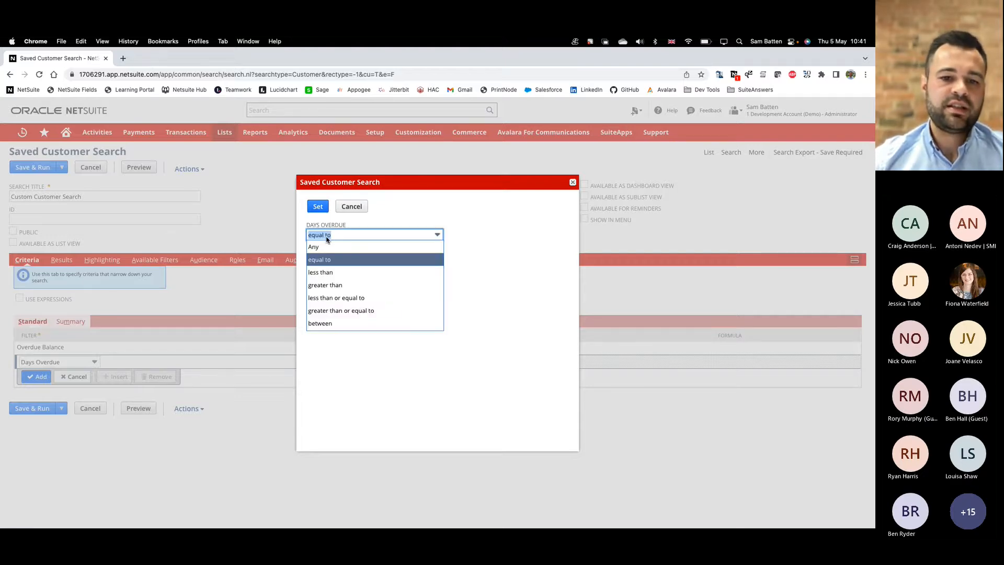
click(343, 285)
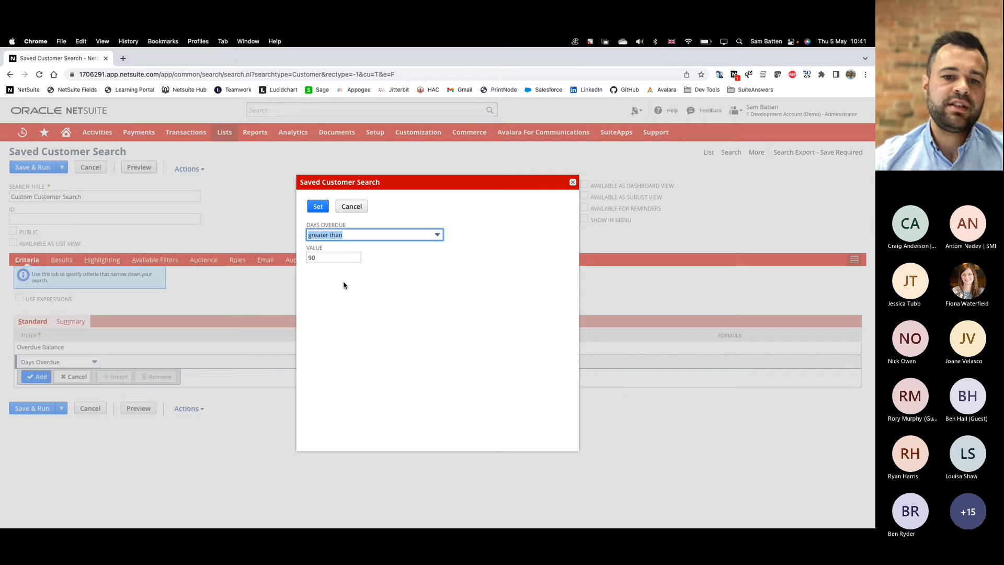
click(318, 207)
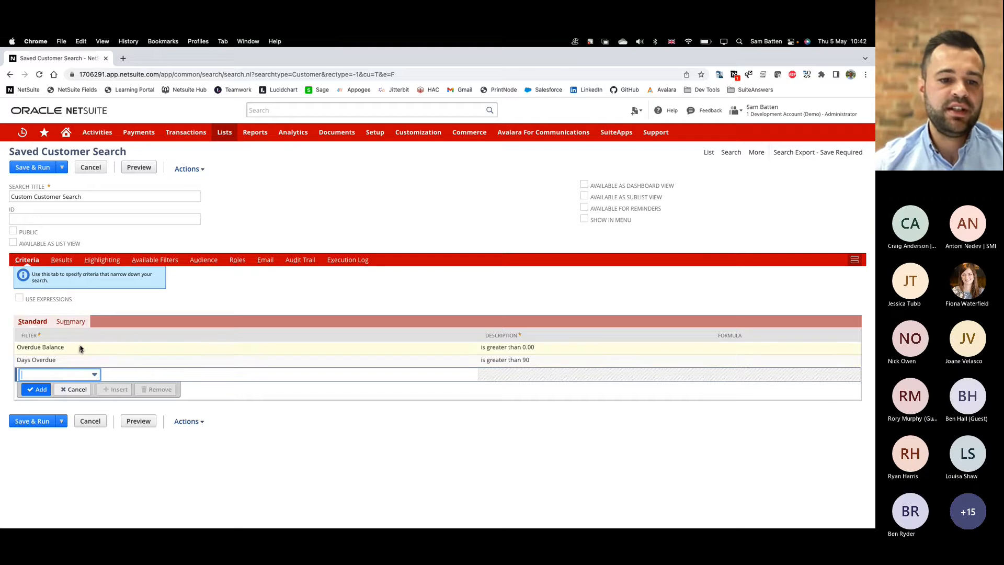
Remove all default columns from the search results and add Name as the first column
click(66, 260)
scroll(53, 254, down, 3)
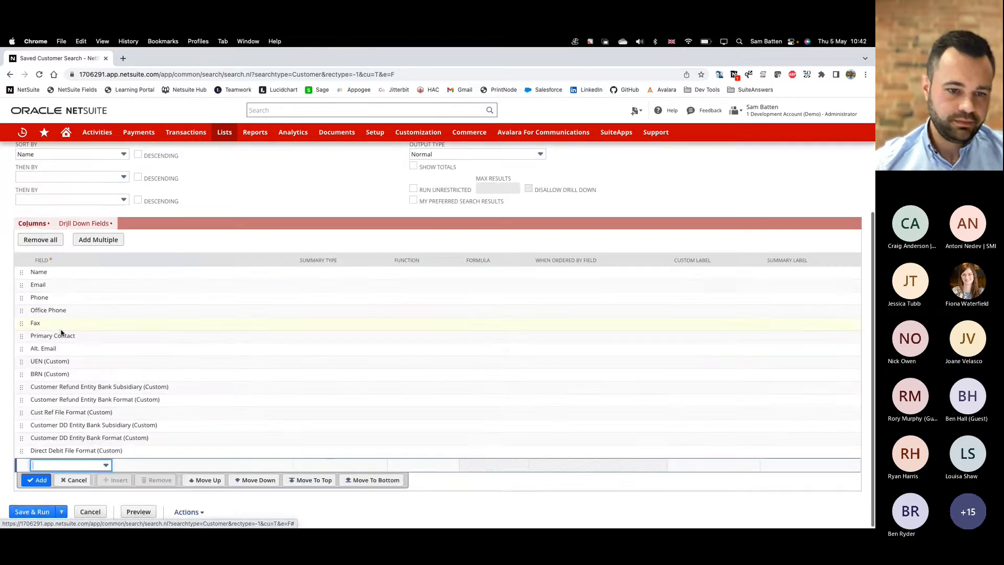
click(44, 242)
click(84, 427)
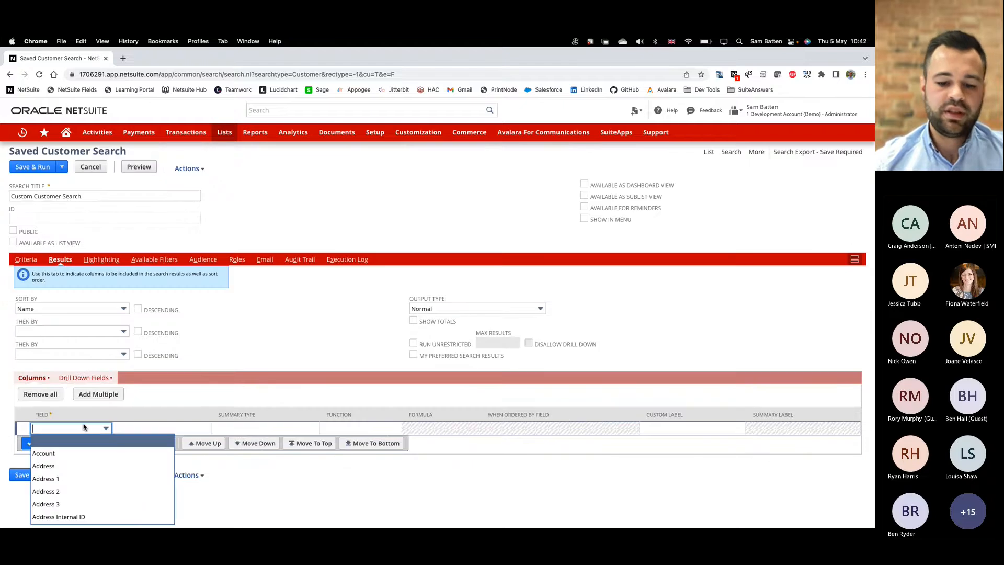
text(name)
click(82, 443)
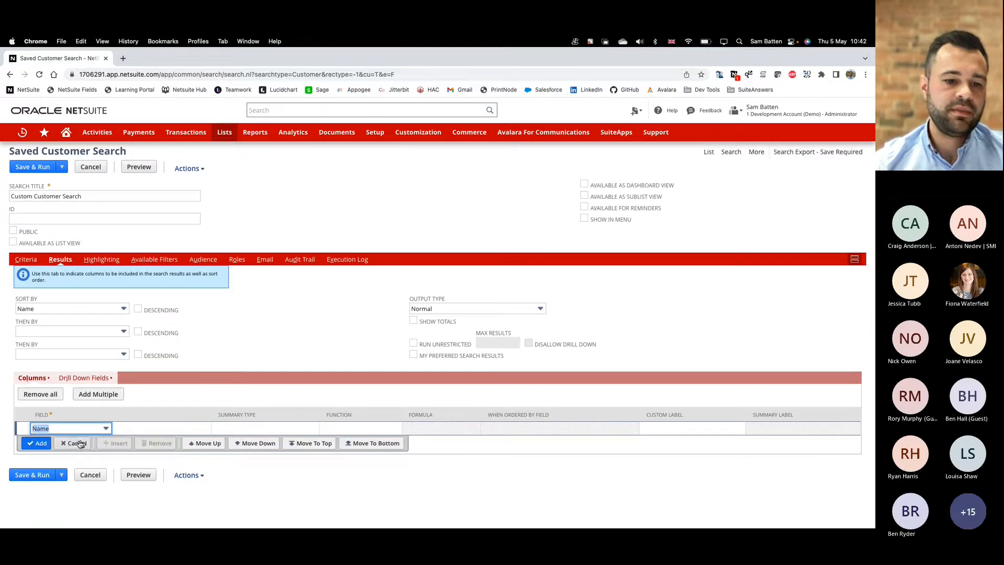
click(38, 442)
Add Overdue Balance as the results column below Name
click(41, 442)
text(over)
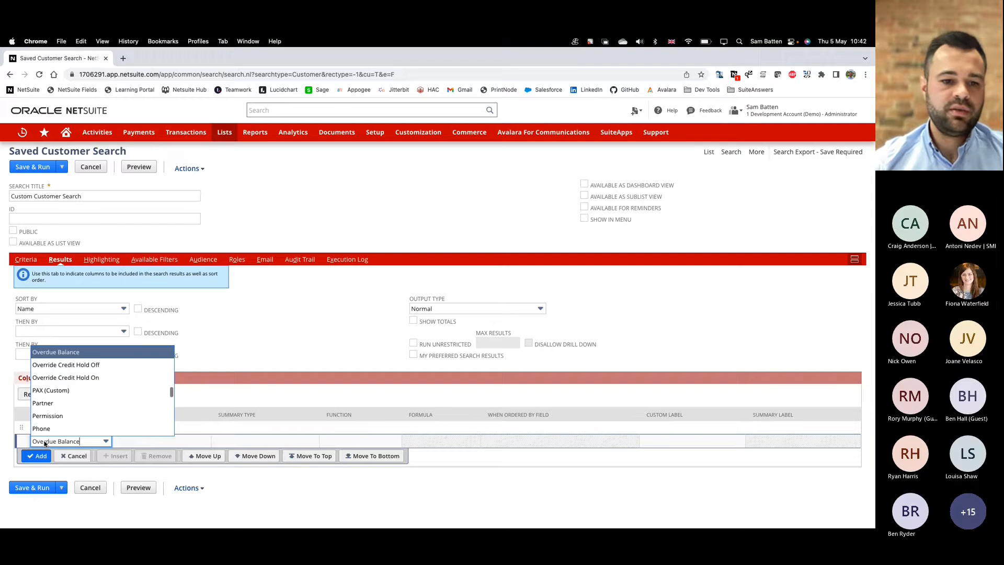
click(55, 352)
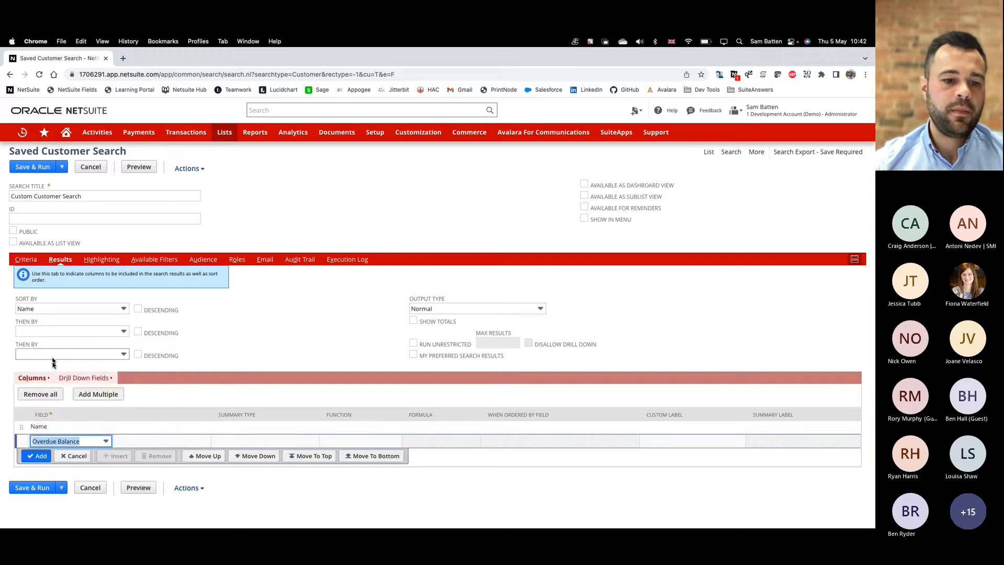
click(40, 456)
Add Days Overdue as the results column below Overdue Balance
click(47, 454)
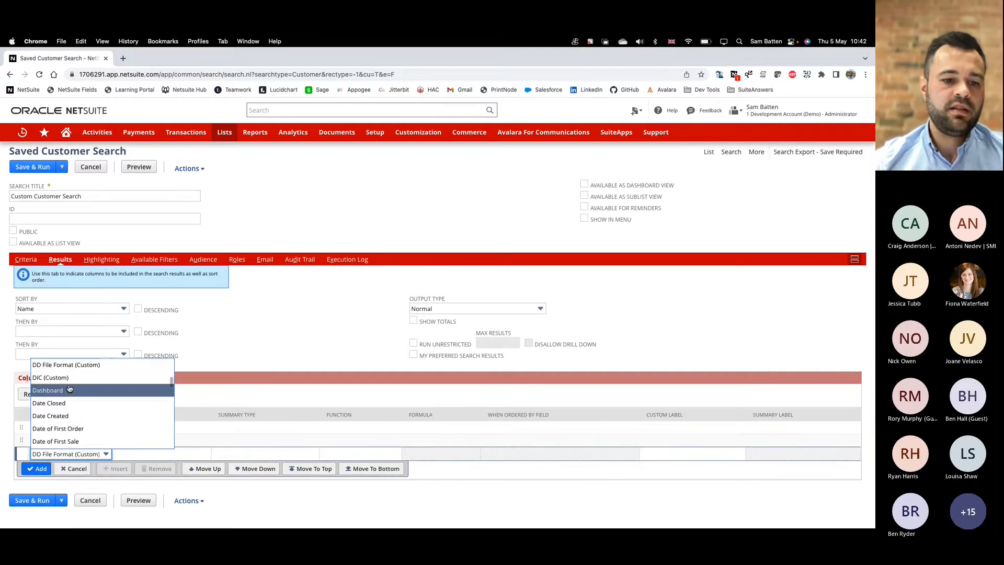
scroll(80, 401, down, 3)
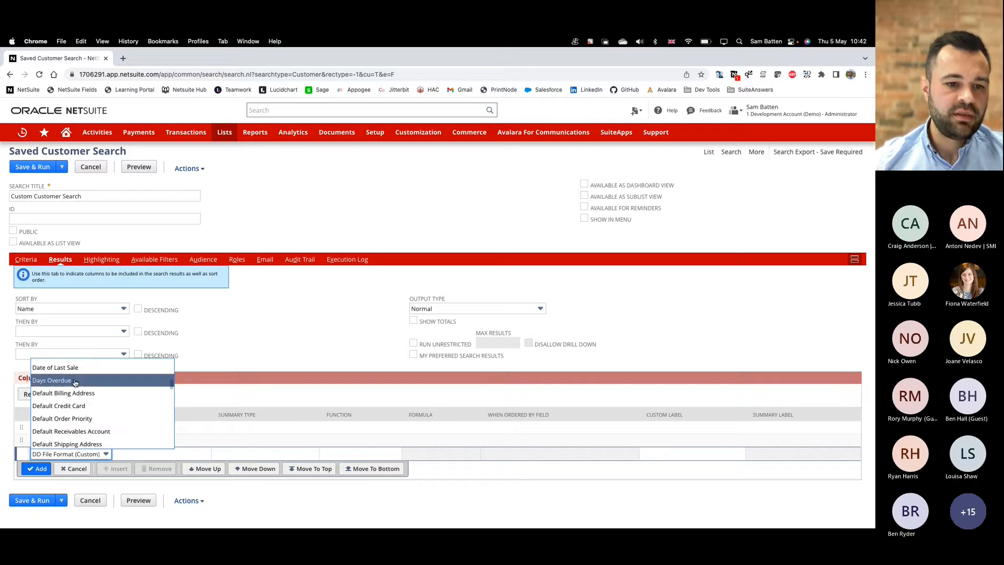
click(75, 381)
click(41, 469)
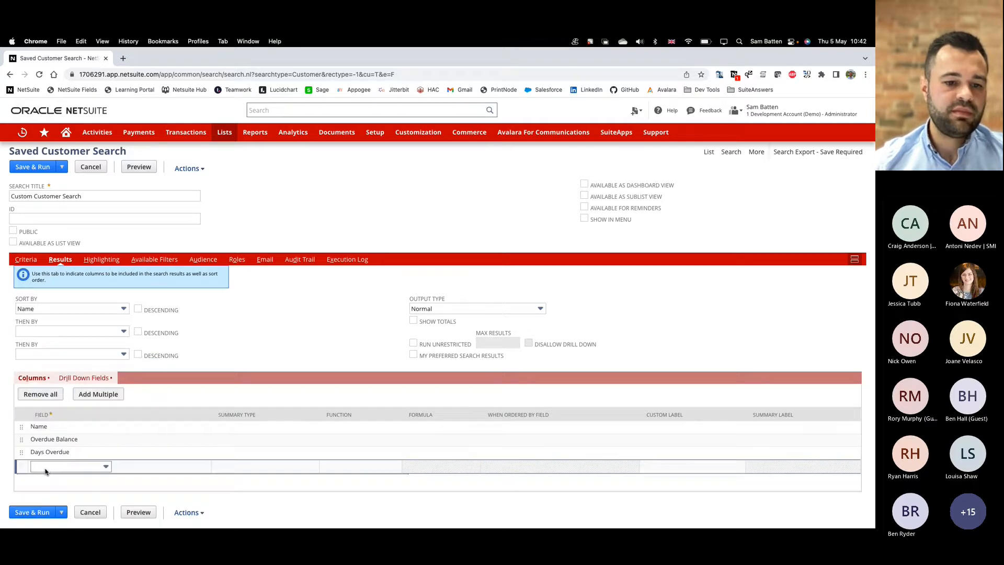
Insert a Credit Limit results column directly above Overdue Balance
click(63, 442)
click(113, 456)
click(77, 445)
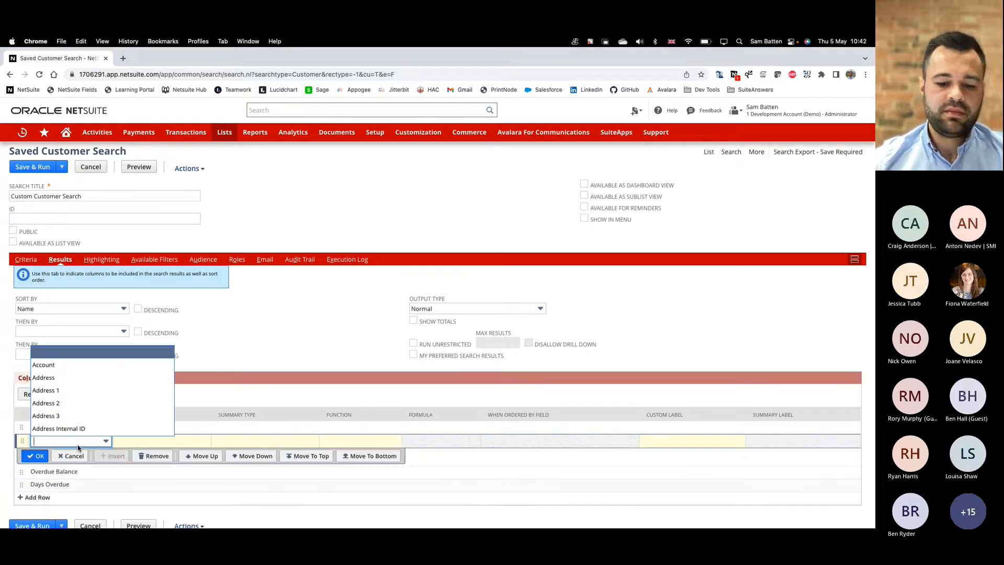
text(cred)
scroll(111, 417, down, 2)
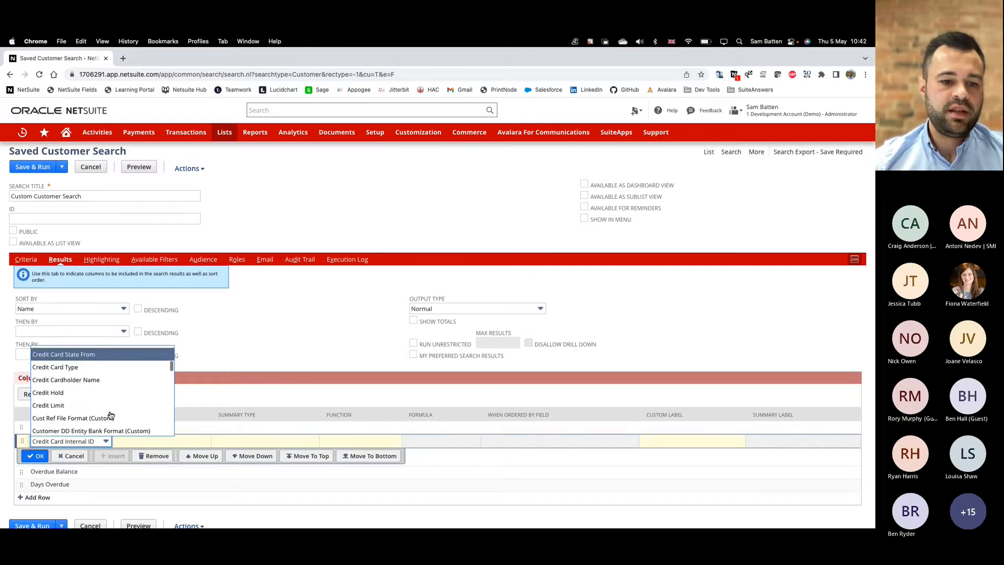
click(78, 406)
click(40, 456)
Insert a Credit Hold results column between Name and Credit Limit
click(72, 447)
click(112, 456)
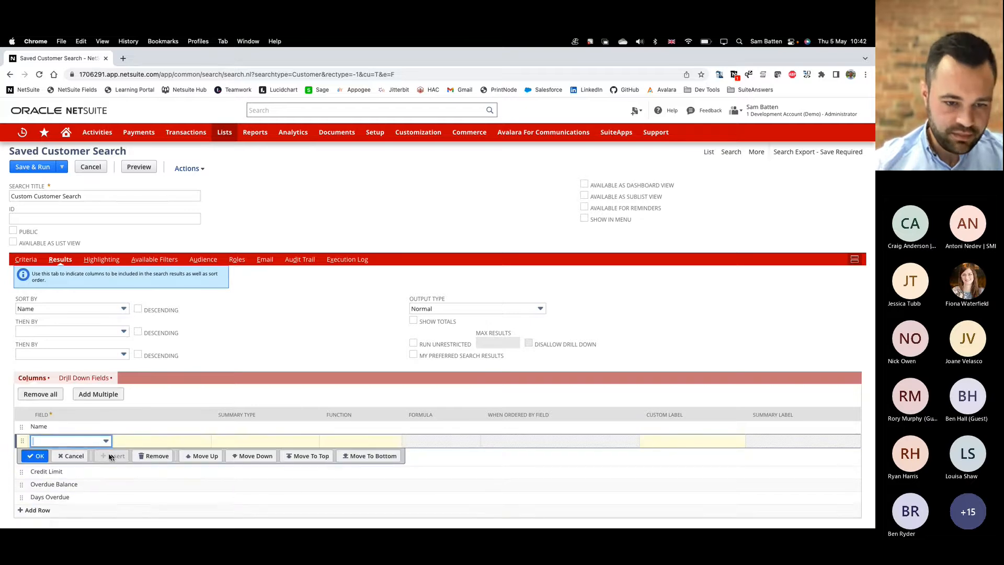
click(88, 444)
text(cred)
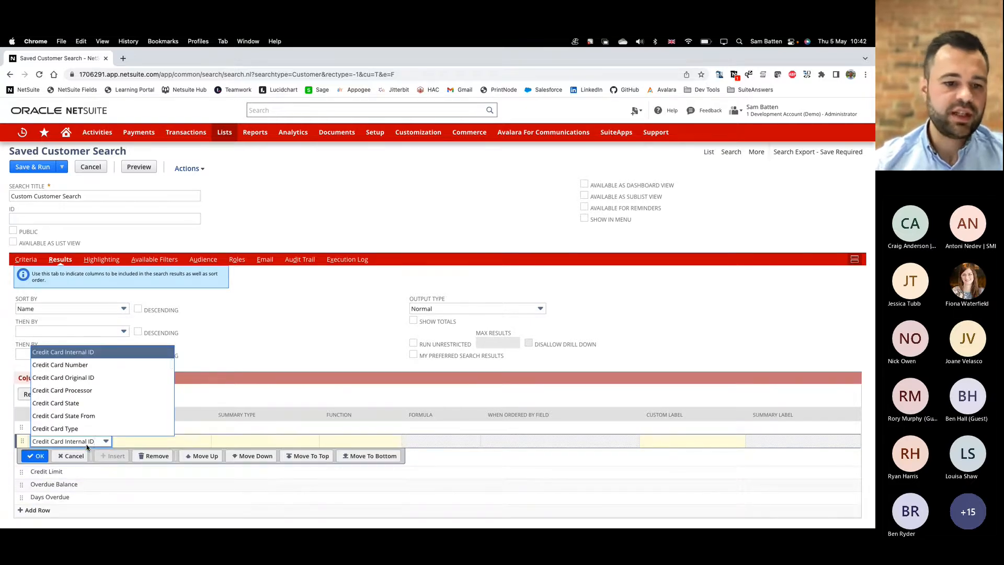
scroll(83, 397, down, 2)
click(81, 384)
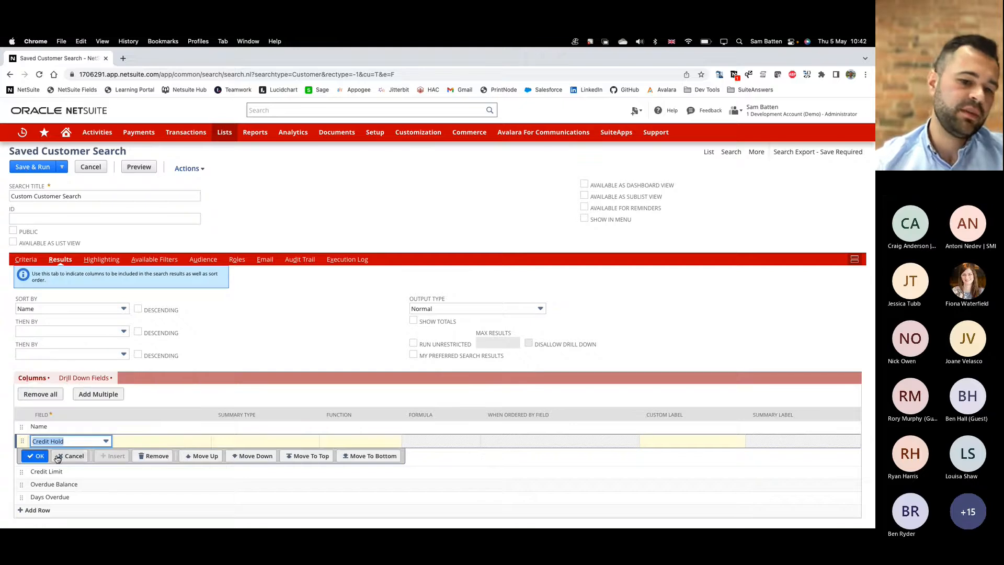
click(35, 456)
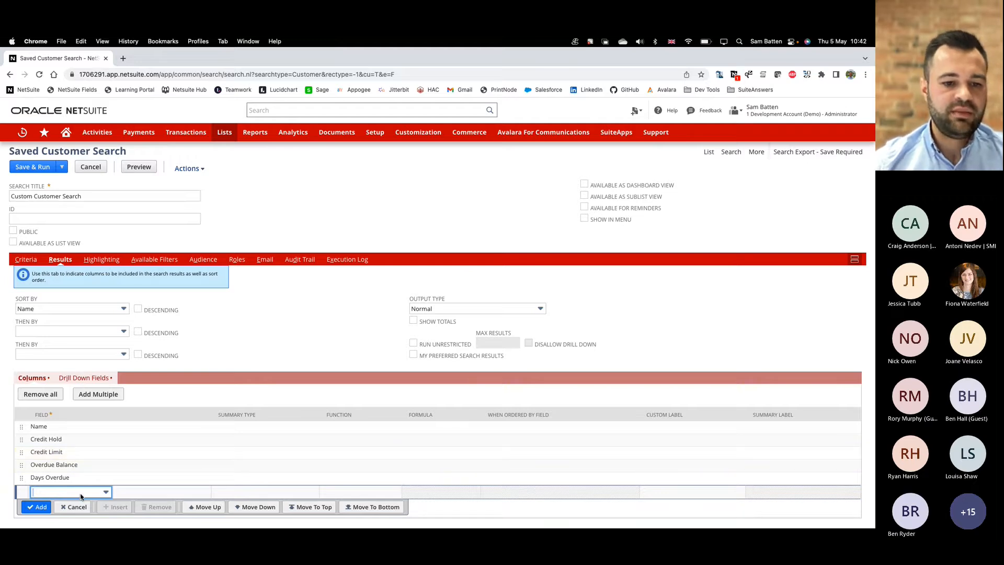
click(70, 465)
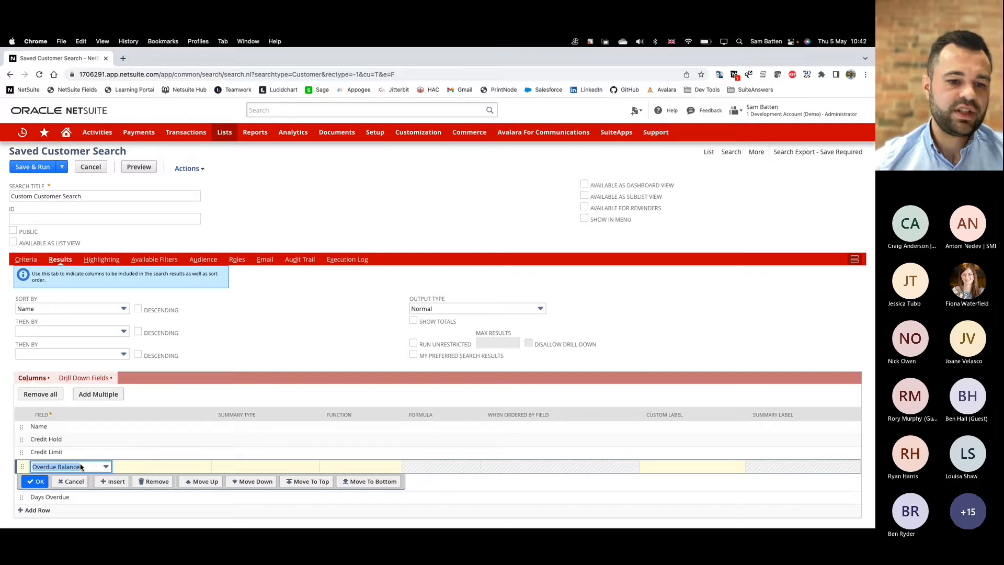
click(104, 480)
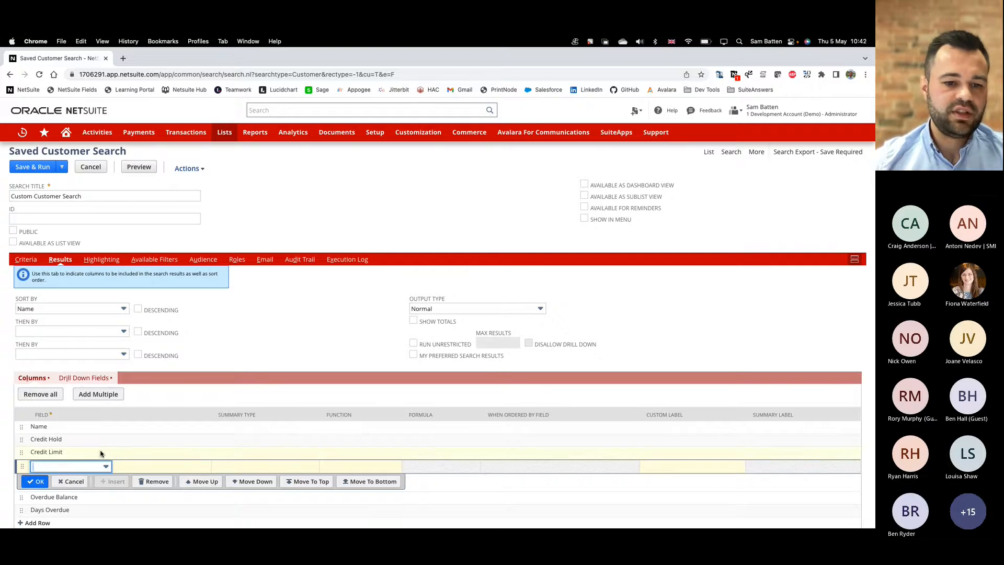
click(130, 457)
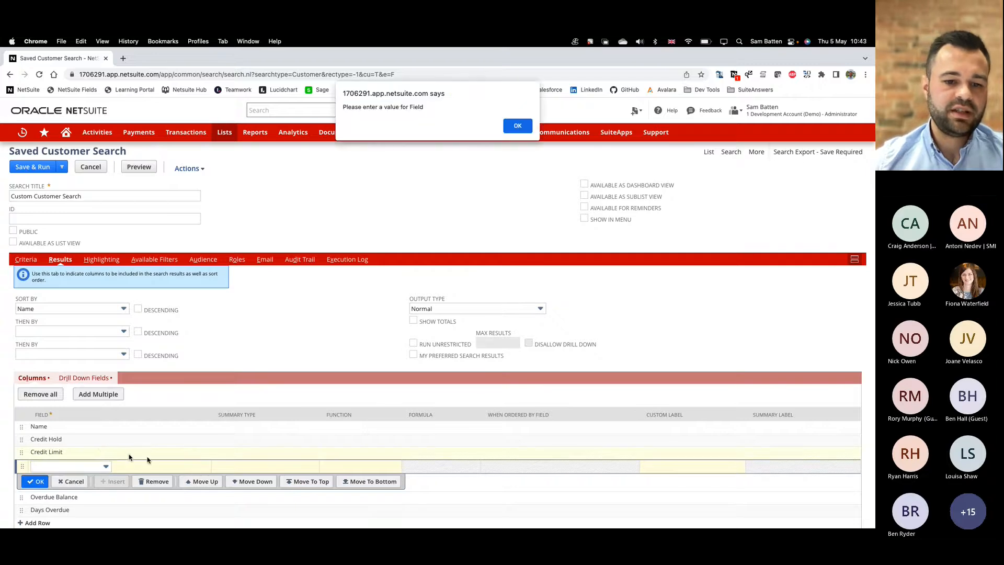
click(516, 126)
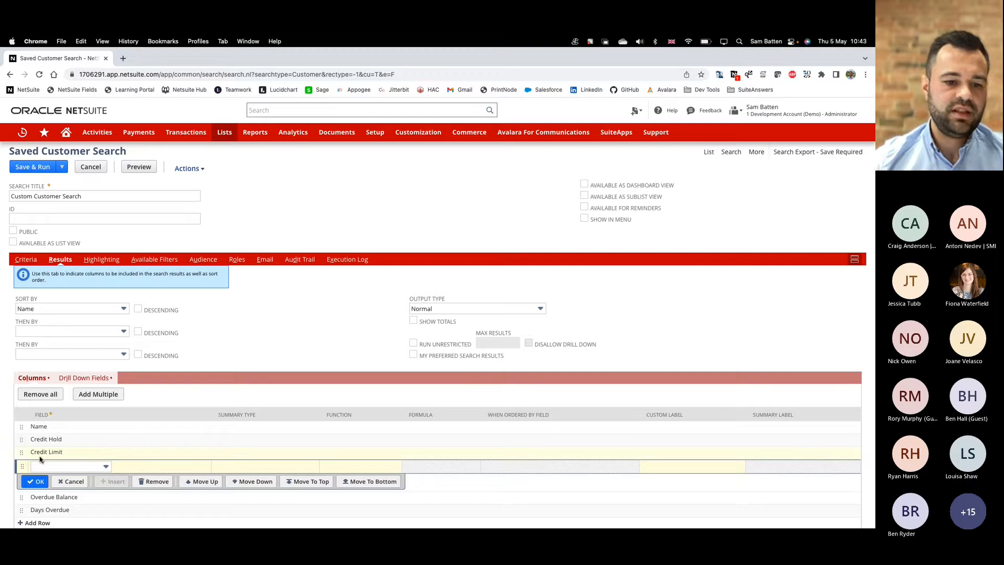
click(67, 481)
mouse_move(21, 454)
mouse_down()
mouse_move(22, 484)
mouse_move(22, 466)
mouse_up()
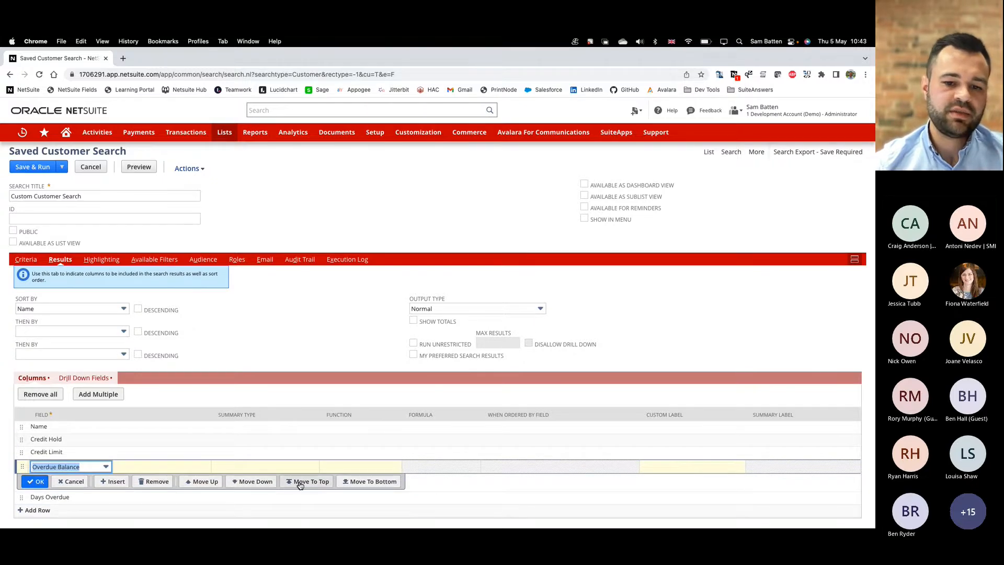
click(35, 482)
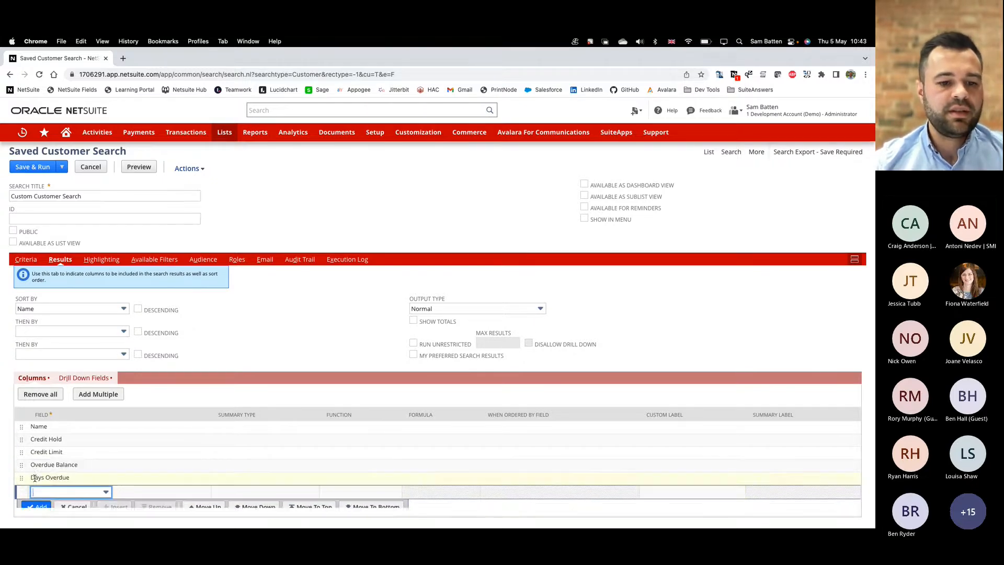
Preview the customer search results, and switch to the Microsoft Teams meeting
click(142, 168)
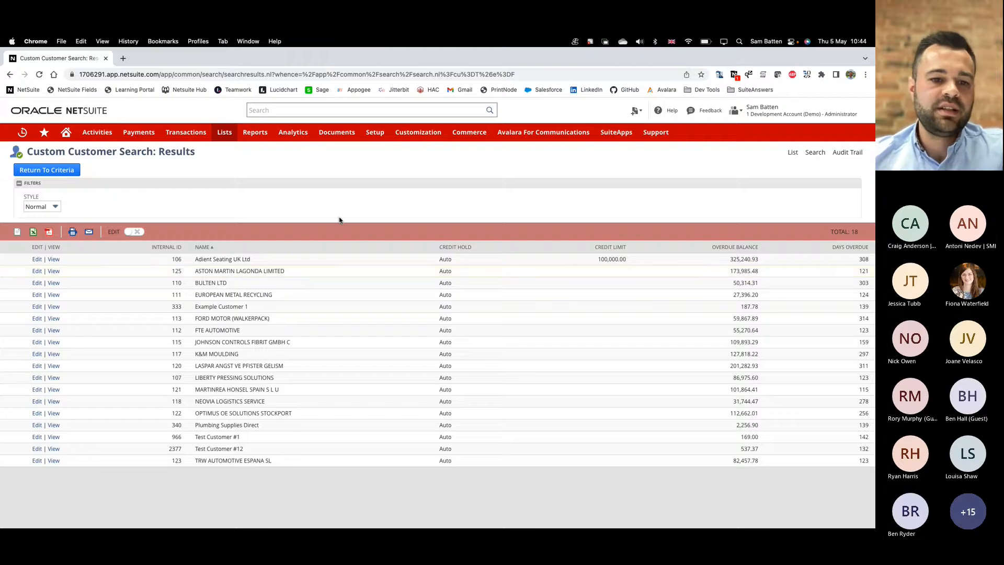
mouse_move(322, 506)
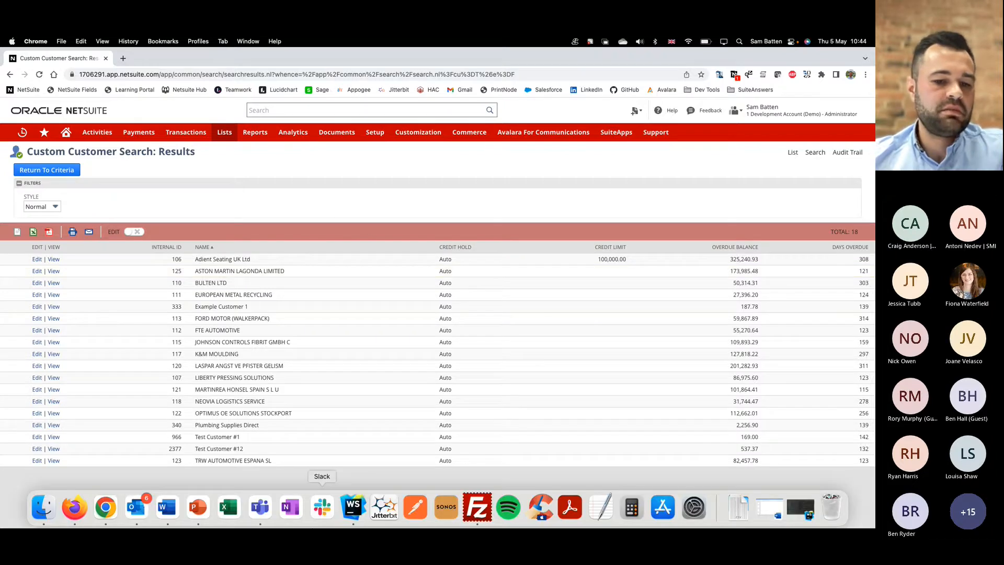
click(259, 512)
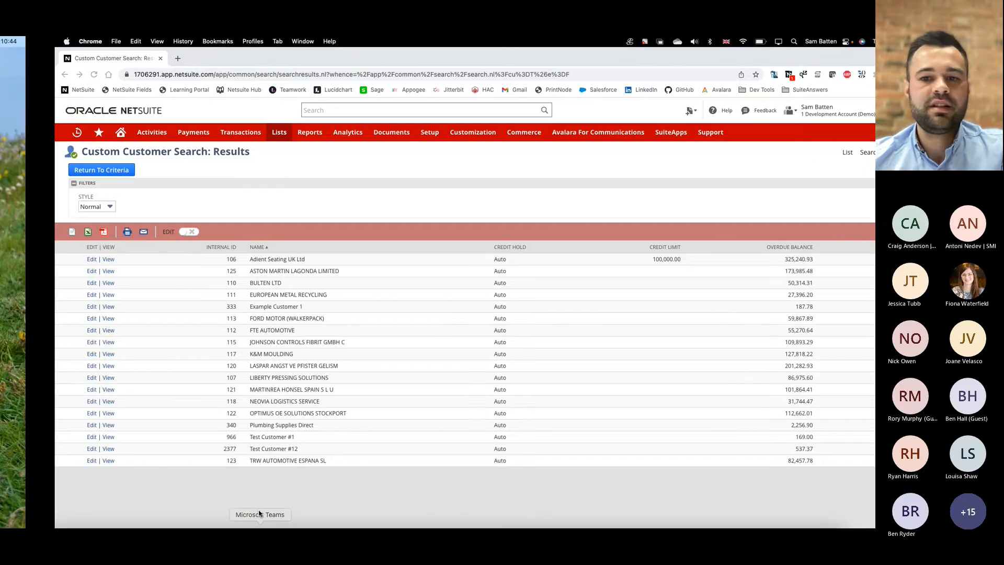
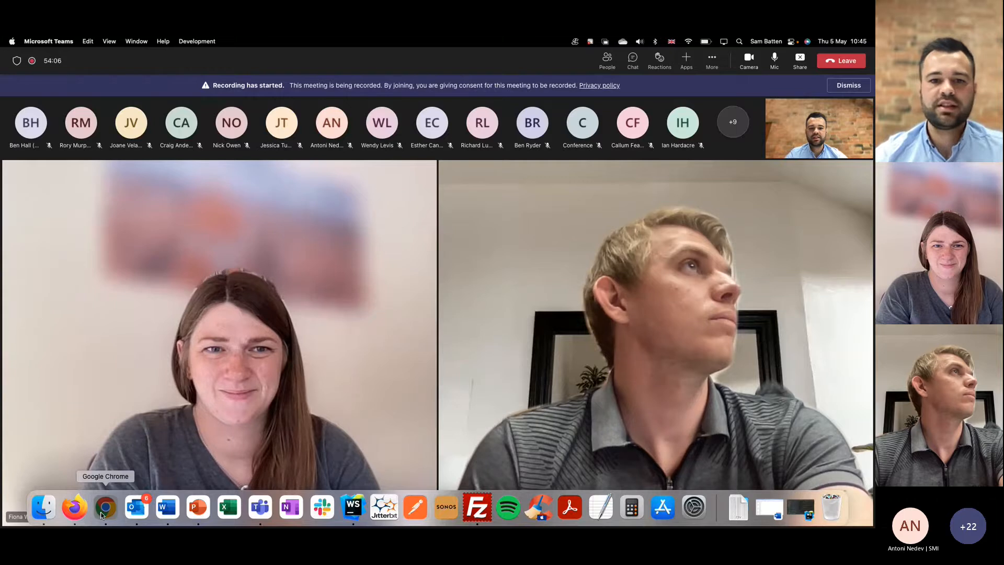
Back in Chrome, search NetSuite for "sea:customer sales" and open the Customer Sales This Year search for editing
click(327, 110)
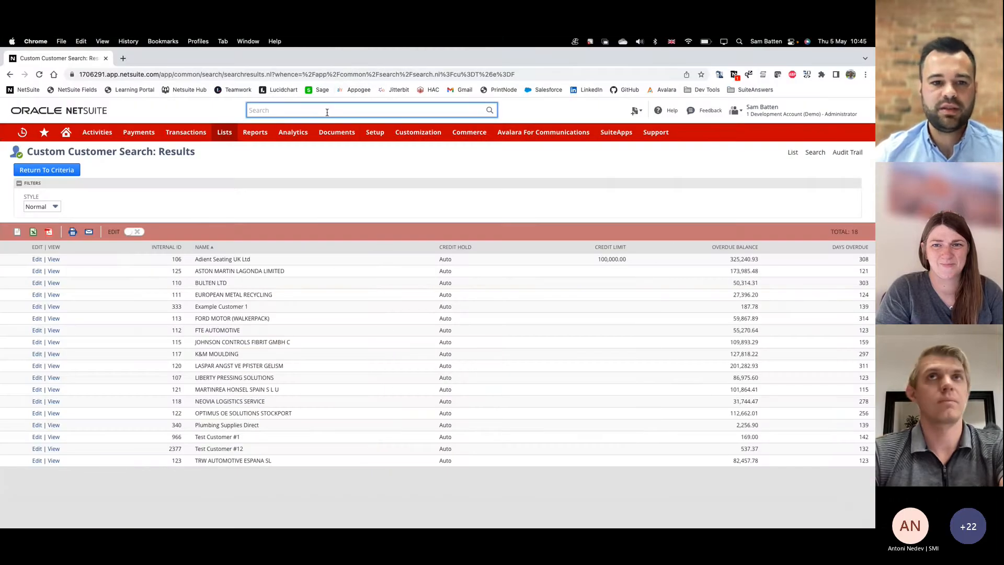
text(sea)
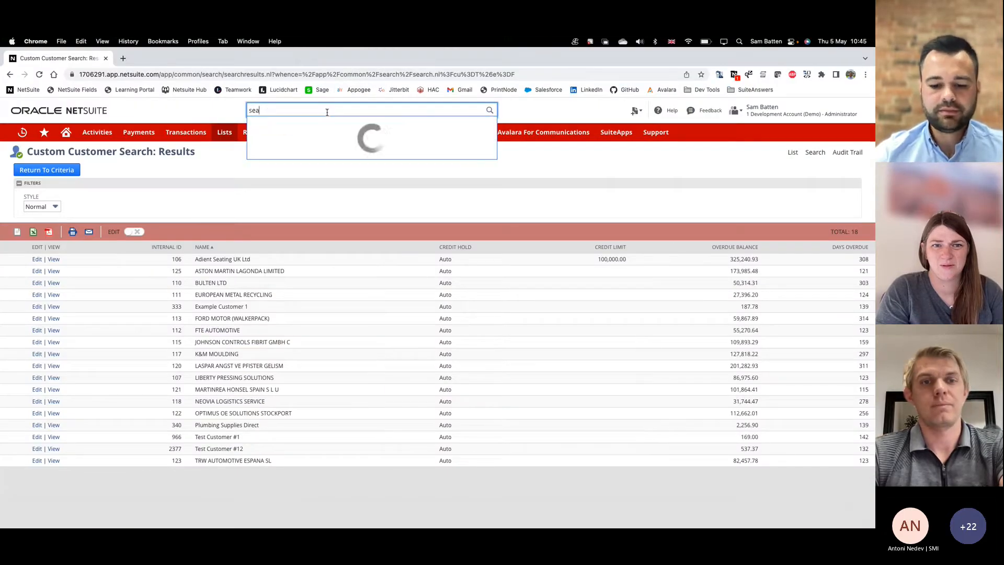
text(:customer sales)
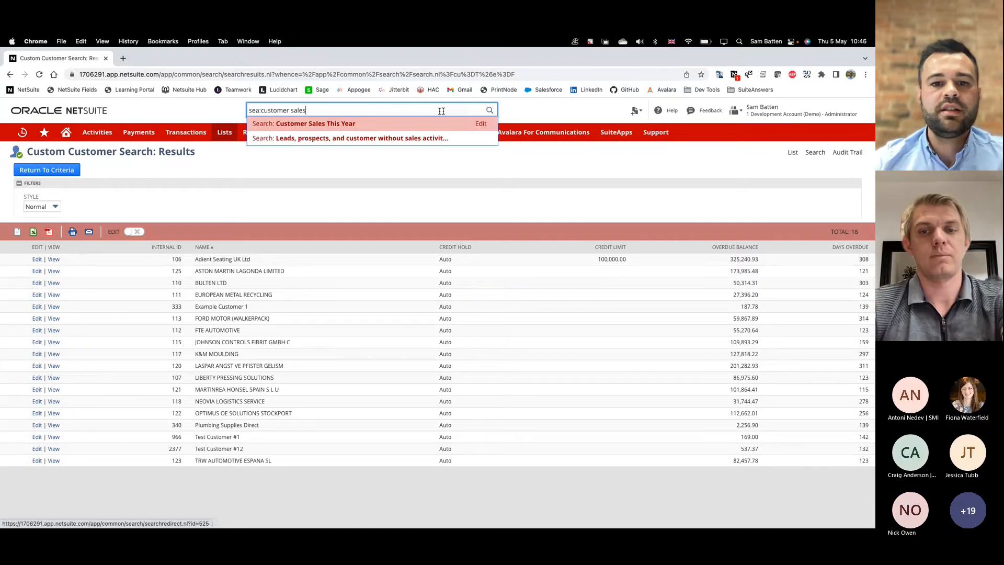
click(479, 124)
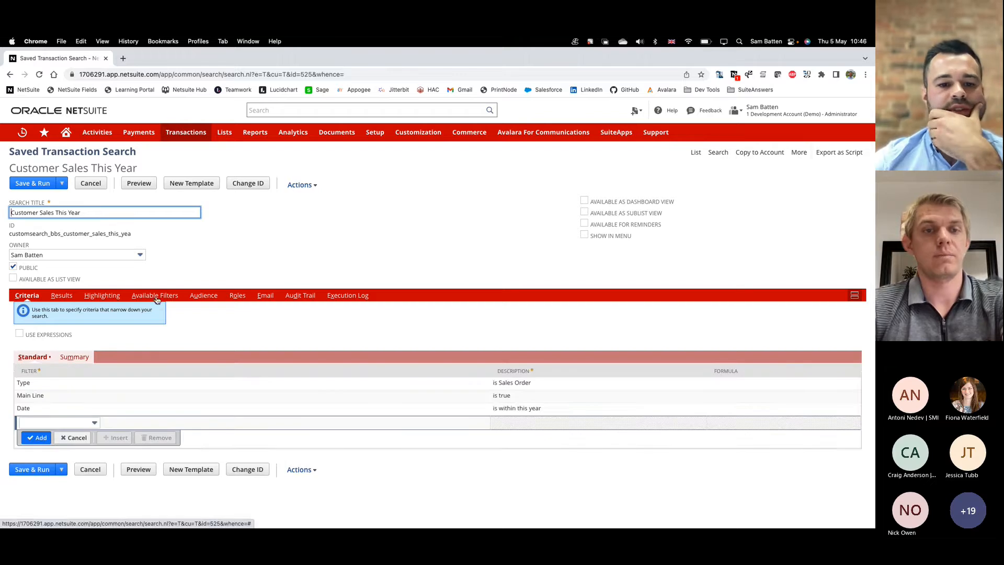
In the search's email settings, enable sending emails according to schedule
click(266, 297)
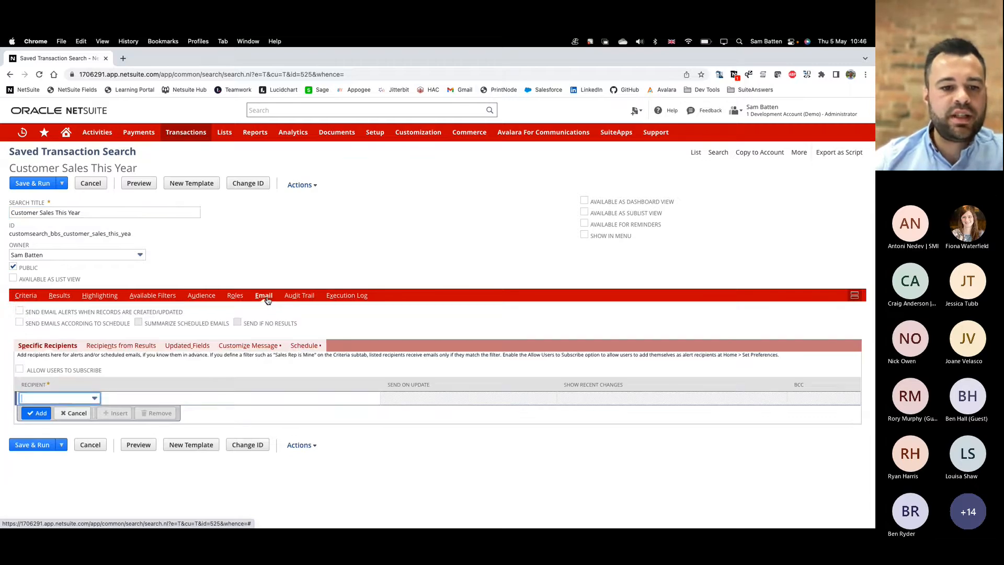
click(19, 323)
click(19, 323)
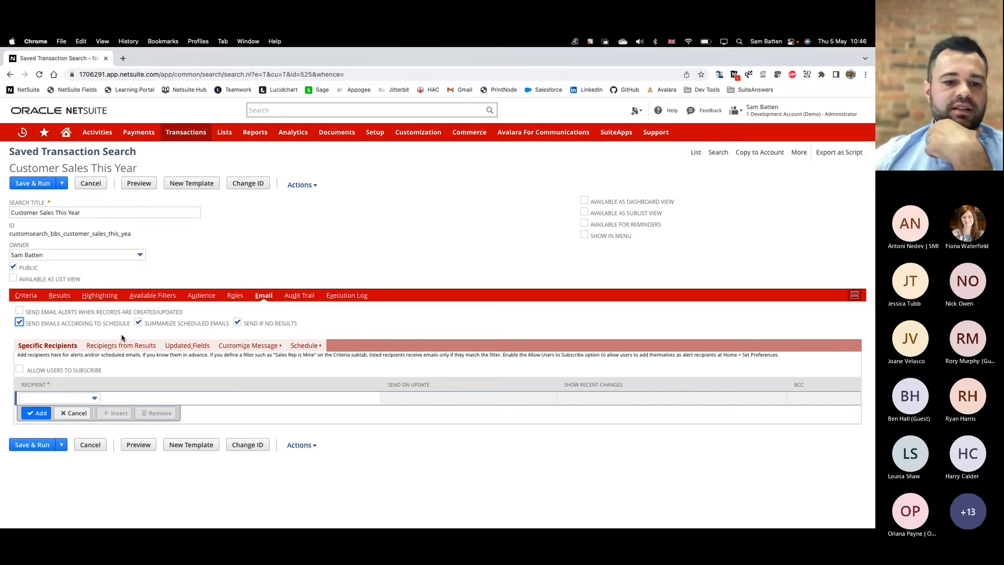
Examine the choices for specific email recipients, and try to open a recipient record from the blank entry
click(56, 398)
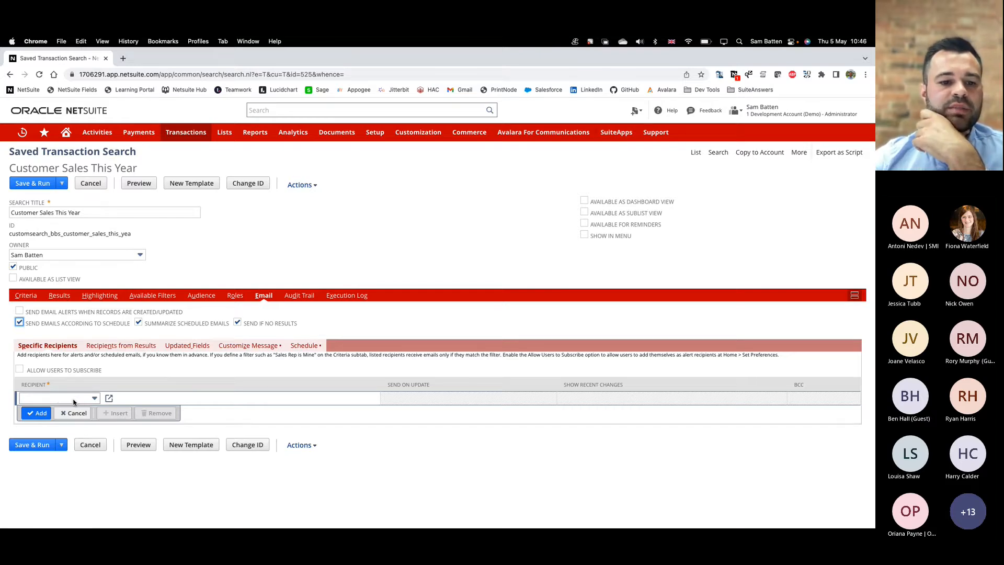
click(73, 400)
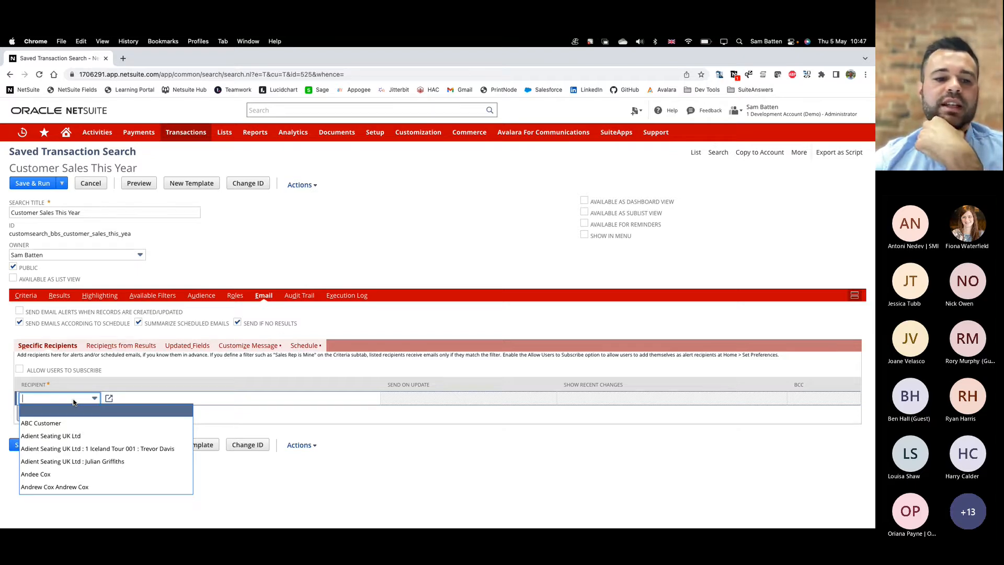
click(110, 400)
click(517, 126)
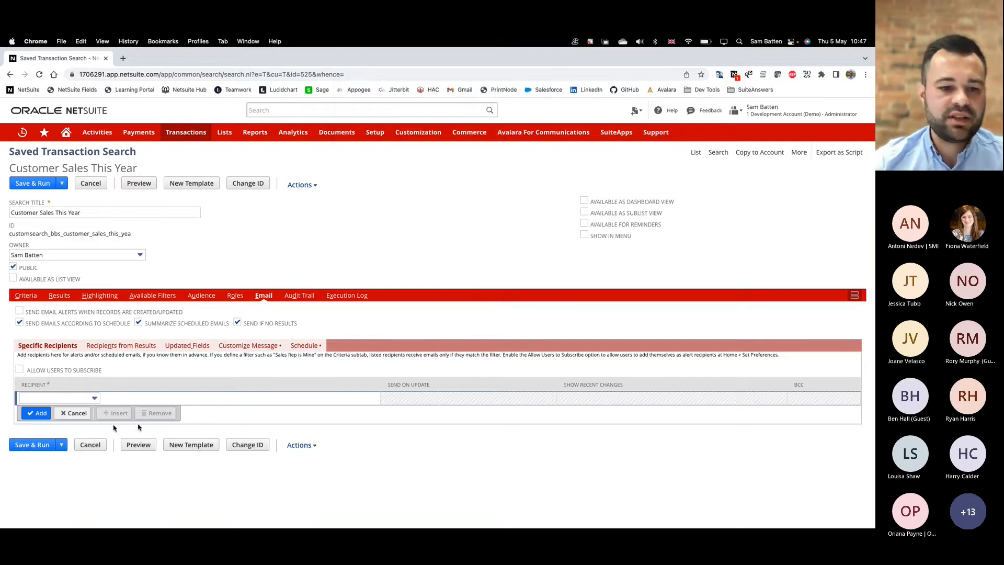
click(109, 400)
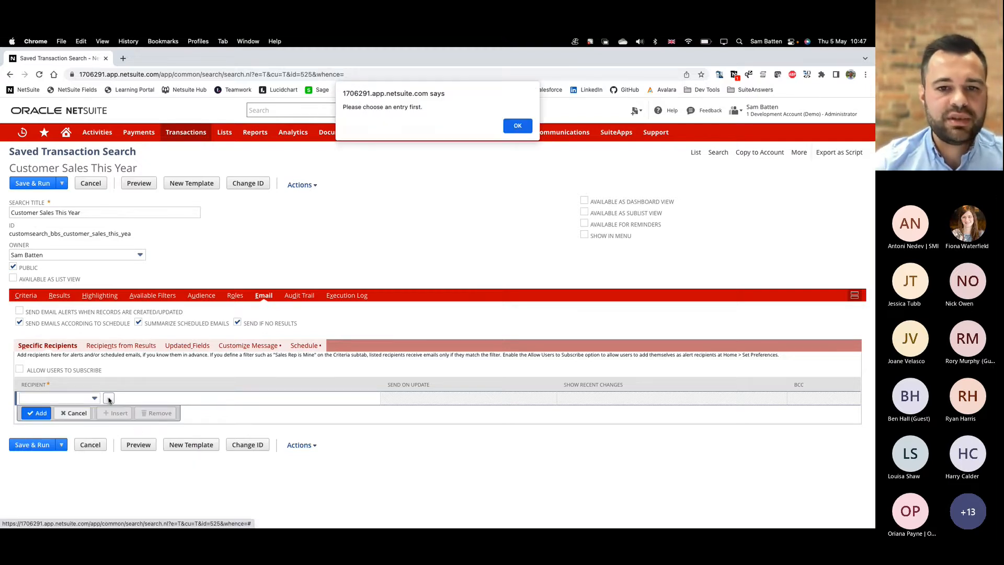
key(Return)
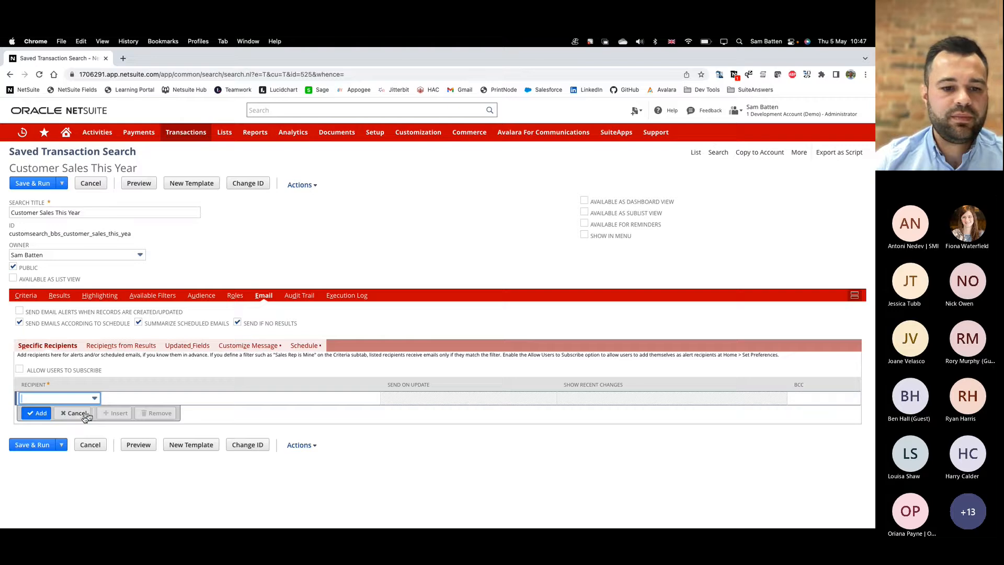
click(109, 399)
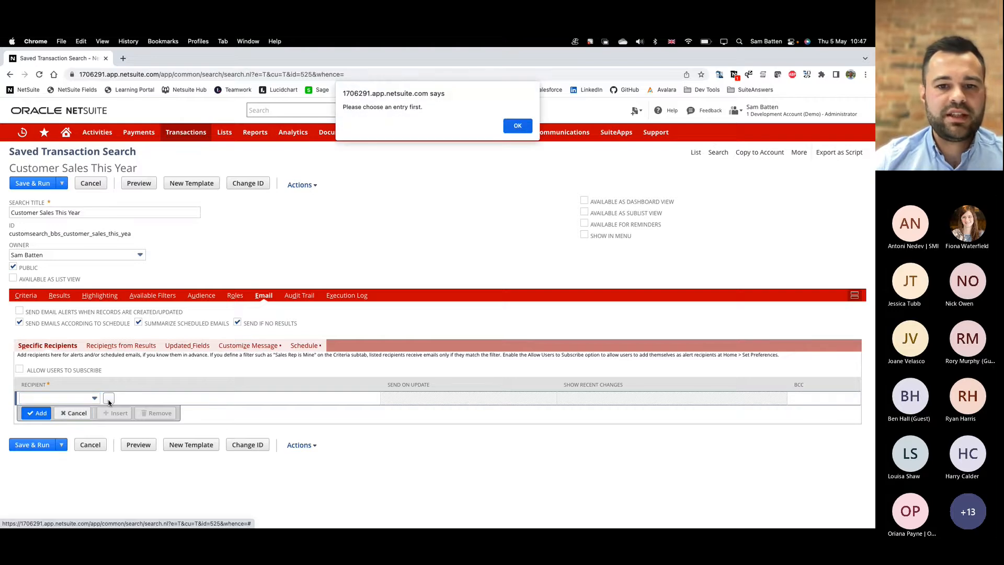
click(517, 127)
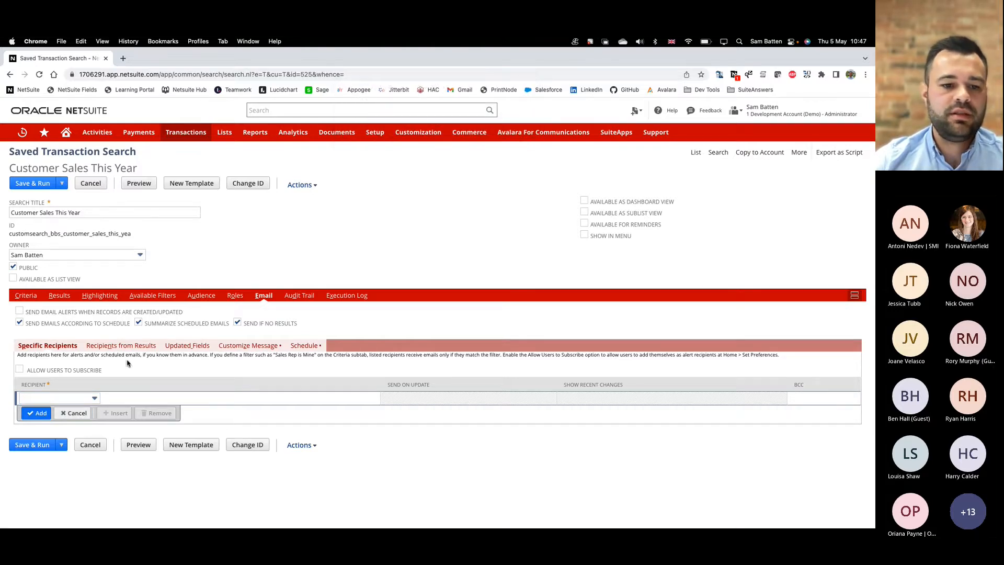
click(67, 401)
scroll(89, 429, down, 1)
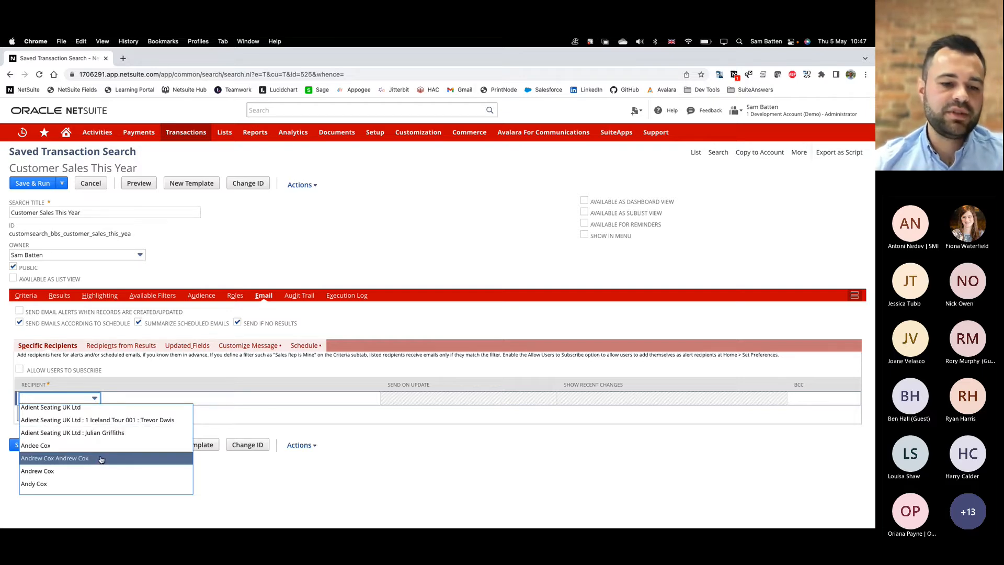
click(143, 386)
Examine which result fields can supply email recipients, such as Sales Rep, leaving the recipient field blank
click(119, 348)
click(87, 406)
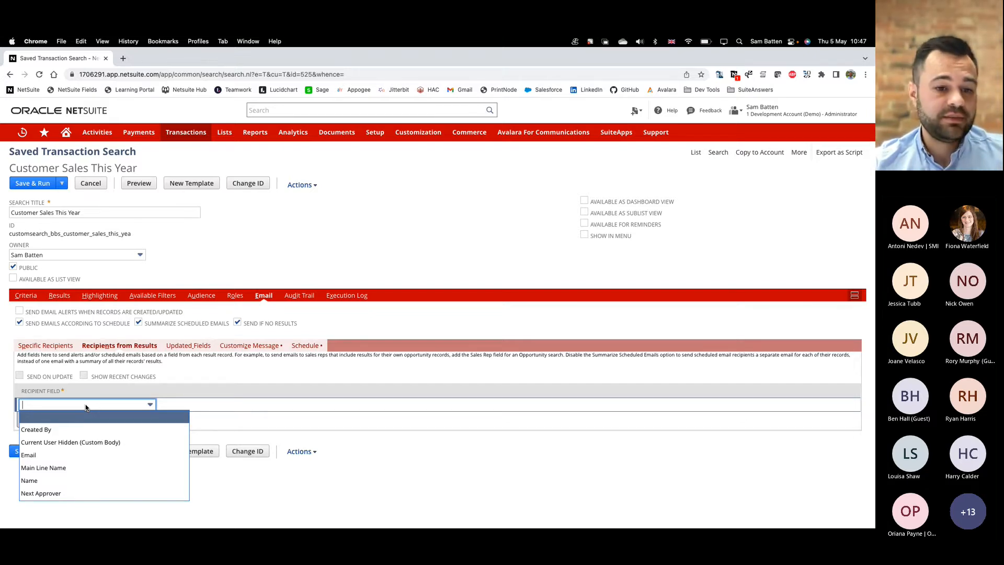
scroll(105, 443, down, 2)
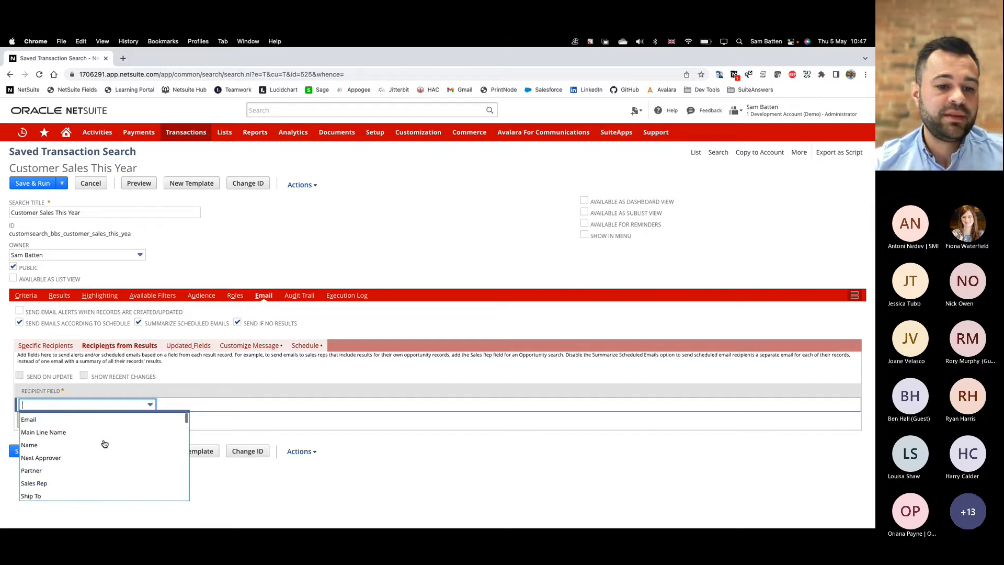
scroll(100, 473, down, 1)
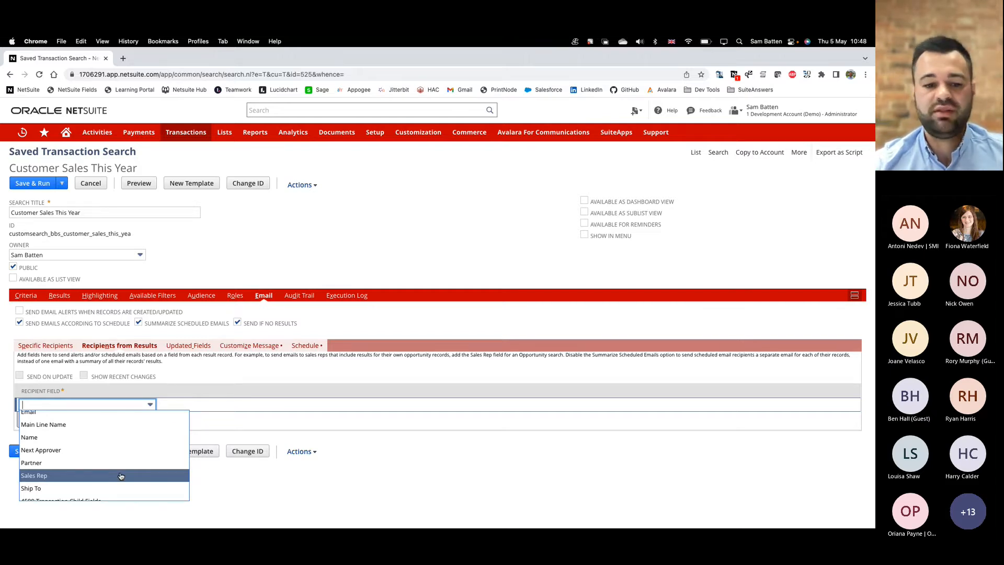
click(204, 377)
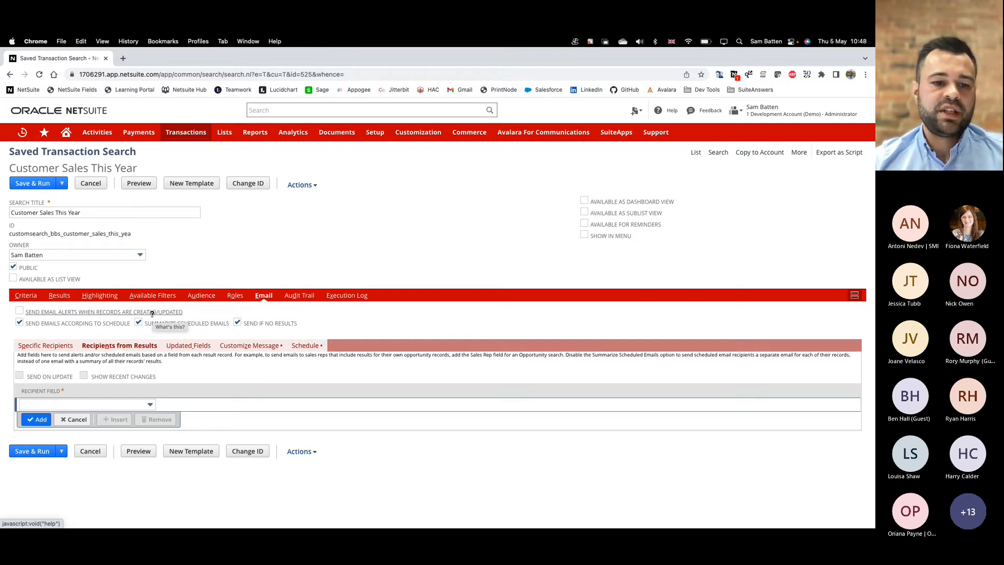
Review the From, Subject and Introduction fields for customizing the email message, and insert the {custcol5} field into the single-record results
click(250, 347)
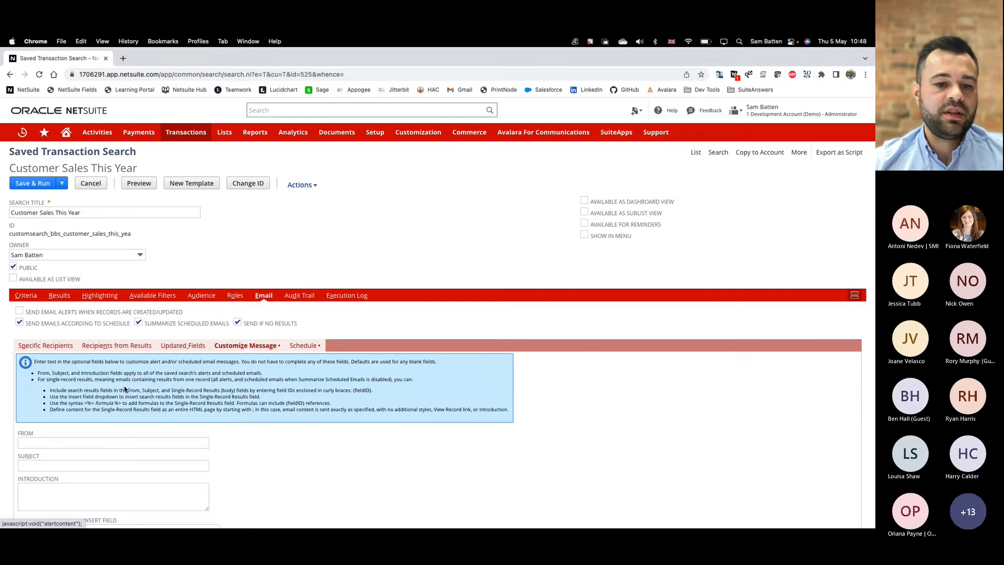
scroll(124, 387, down, 3)
click(95, 373)
click(74, 397)
click(79, 426)
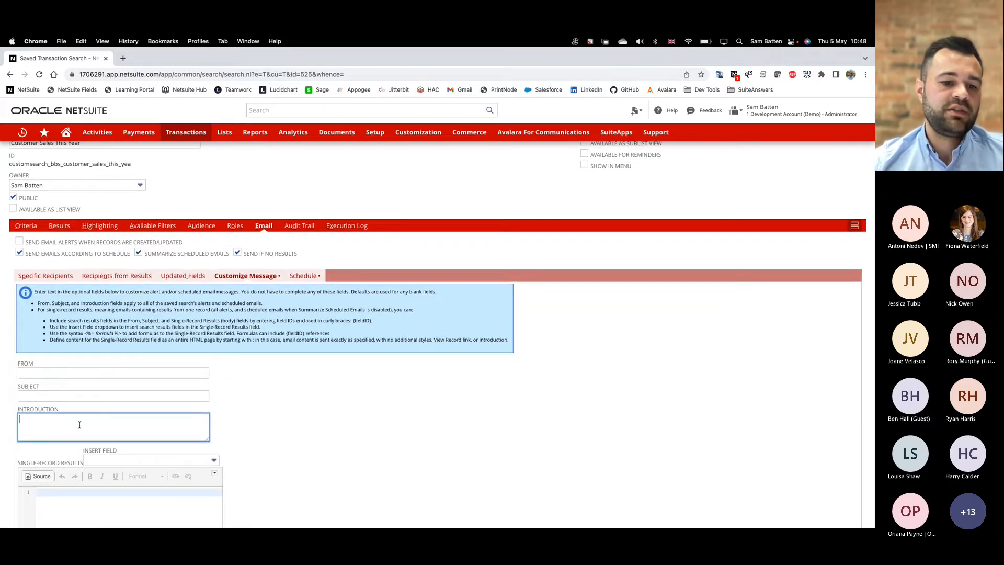
scroll(82, 425, down, 3)
click(95, 416)
scroll(95, 416, down, 3)
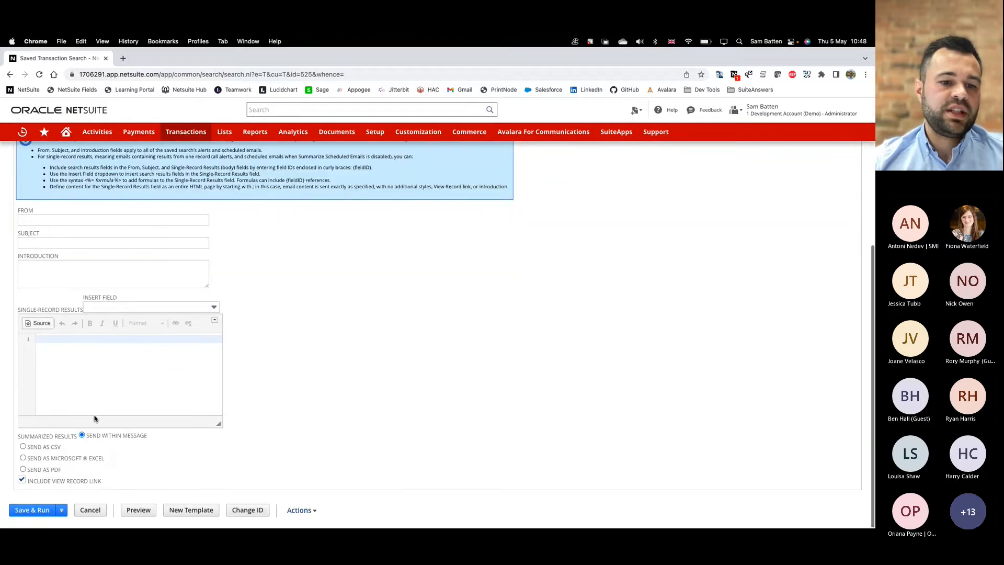
click(104, 309)
click(82, 382)
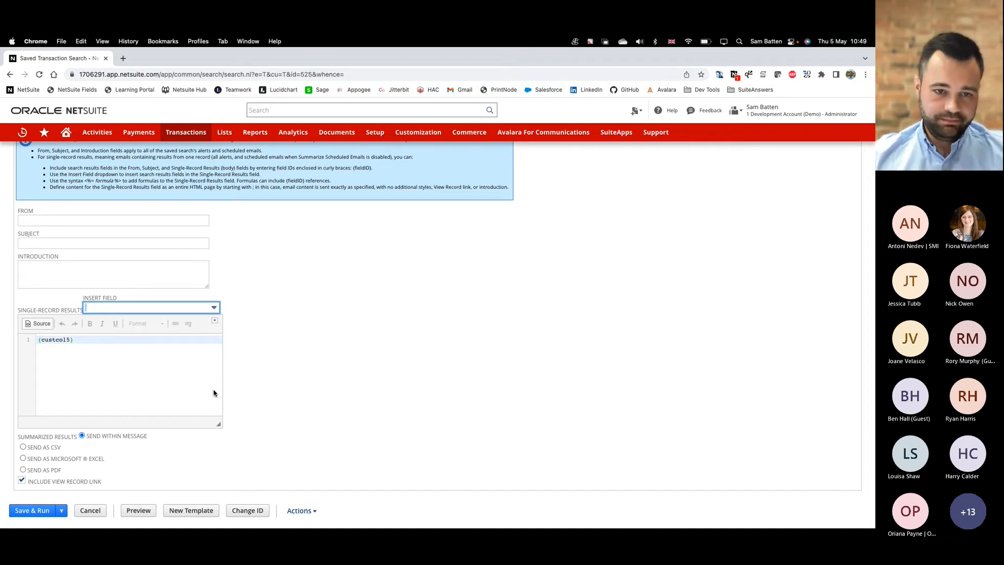
In the email schedule settings, try the yearly event option and set the schedule to a weekly event
scroll(213, 393, up, 2)
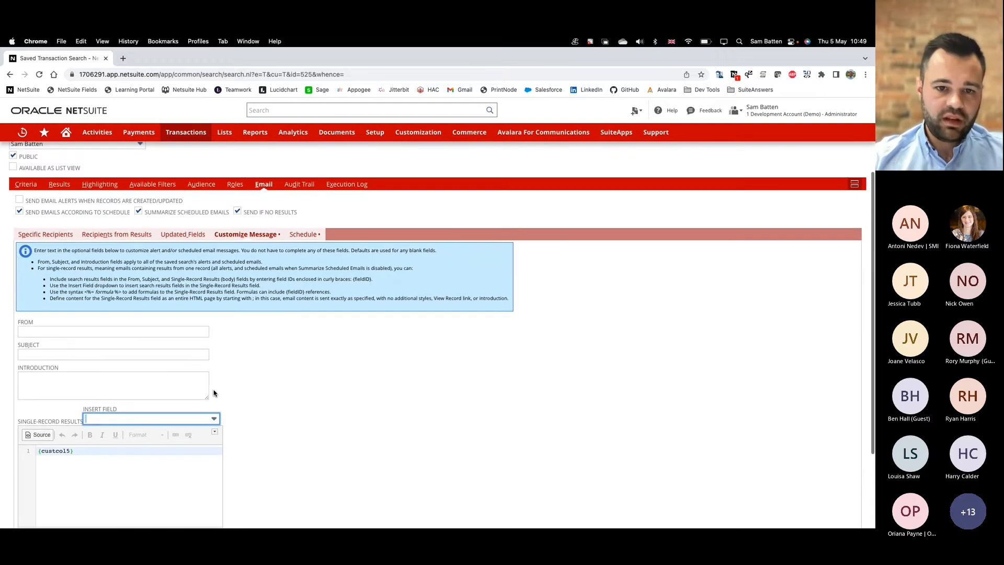
click(307, 240)
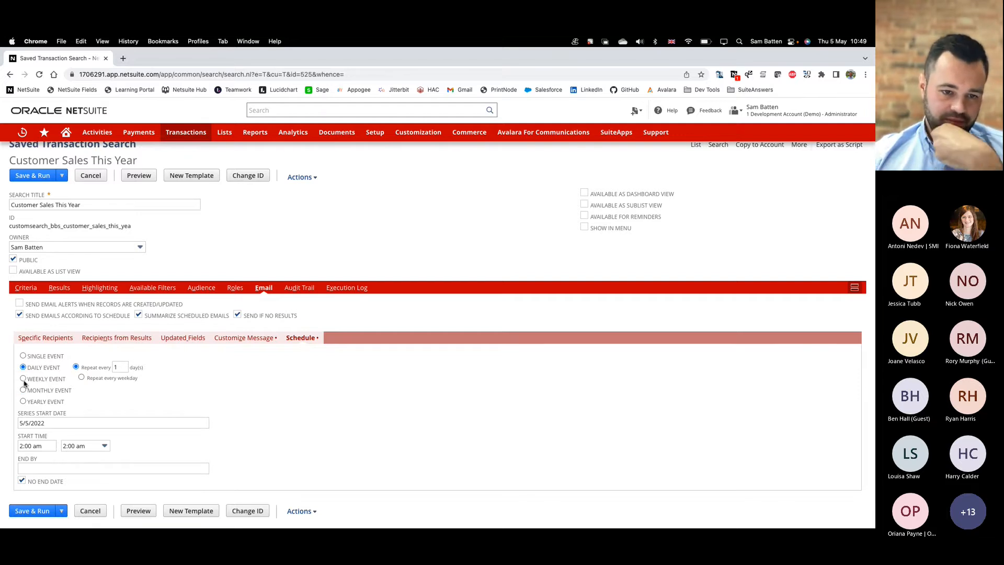
click(23, 402)
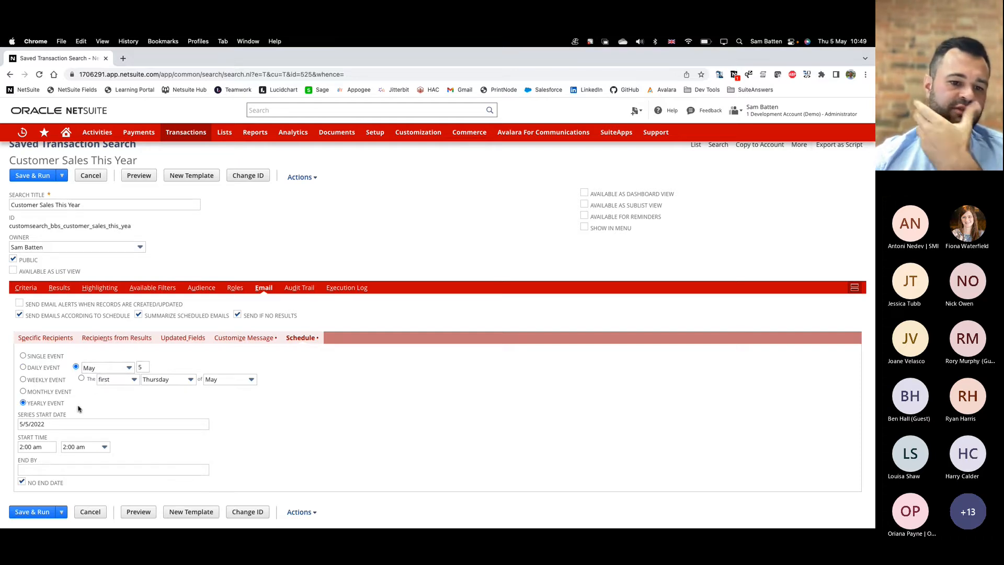
click(23, 379)
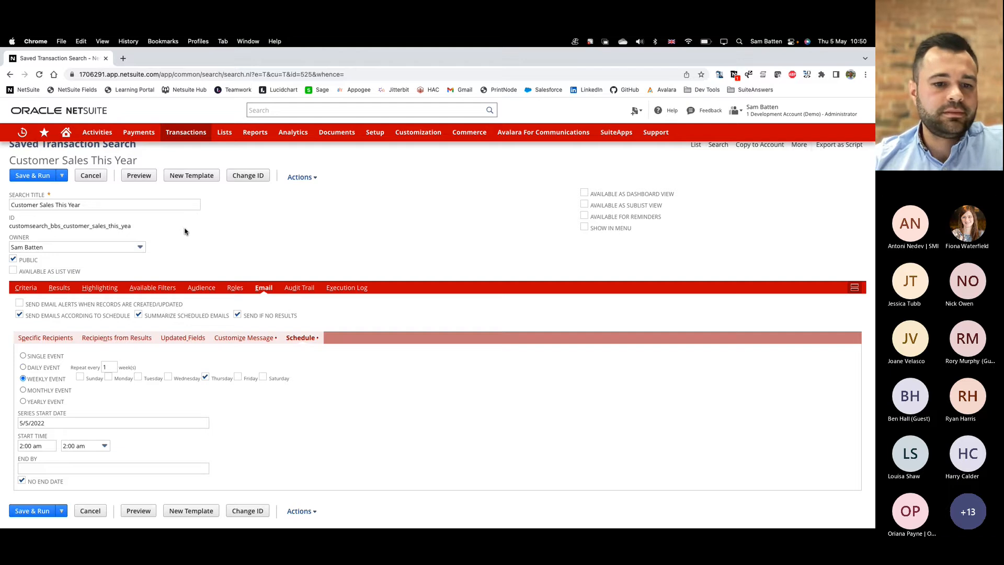
Switch to Microsoft Teams and stop sharing the screen in the meeting
mouse_move(296, 526)
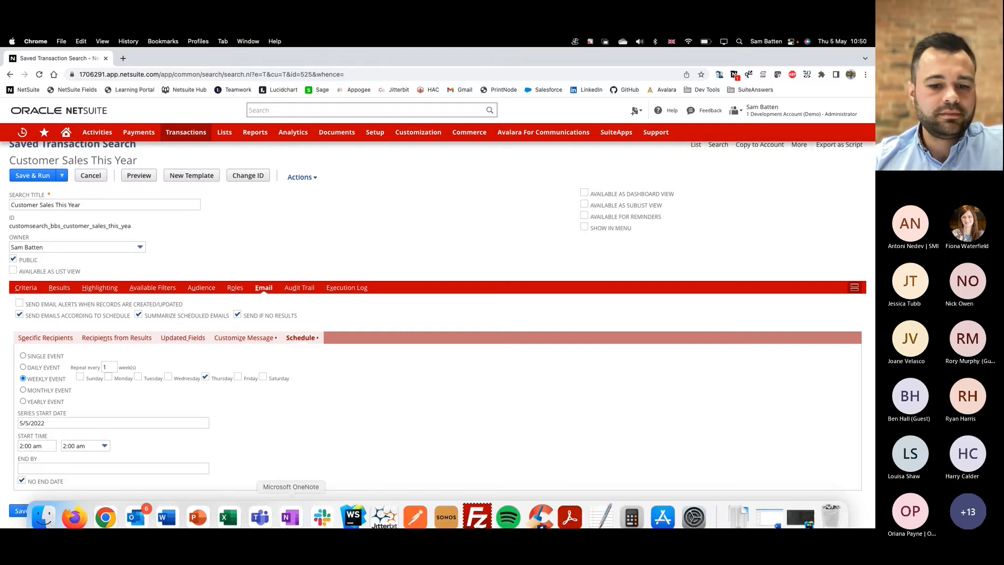
click(266, 516)
click(763, 63)
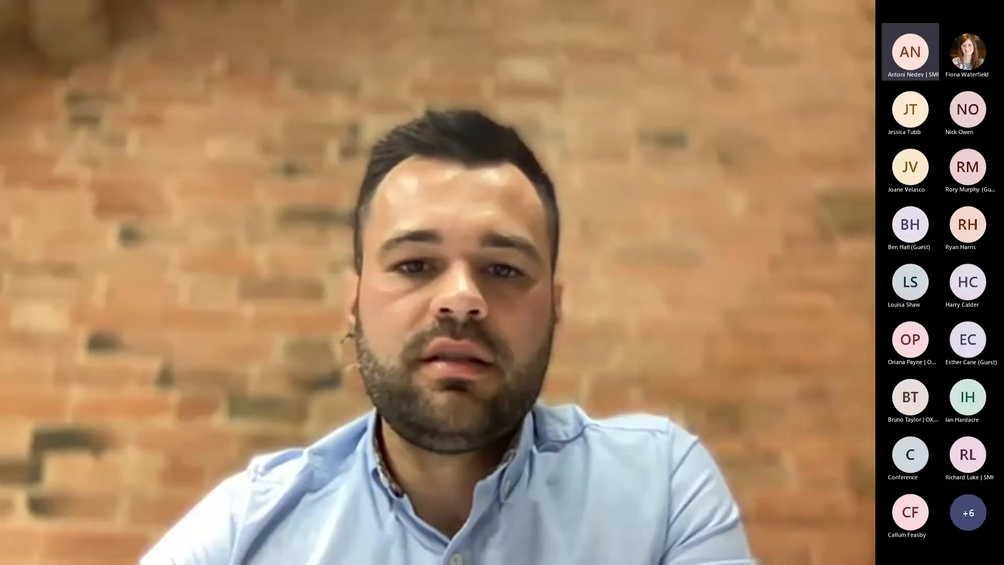